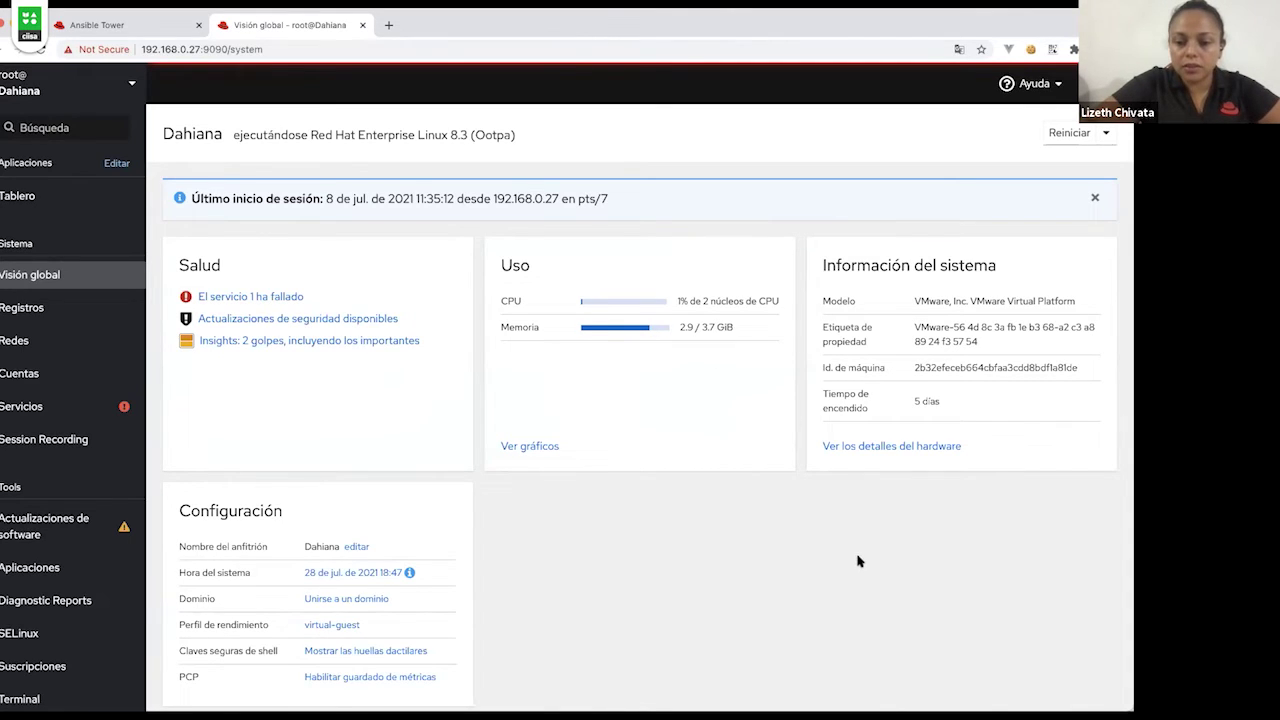
# - Switch from the Cockpit overview to the full-screen root terminal on the managed server
pyautogui.hotkey('alt', 'Tab')
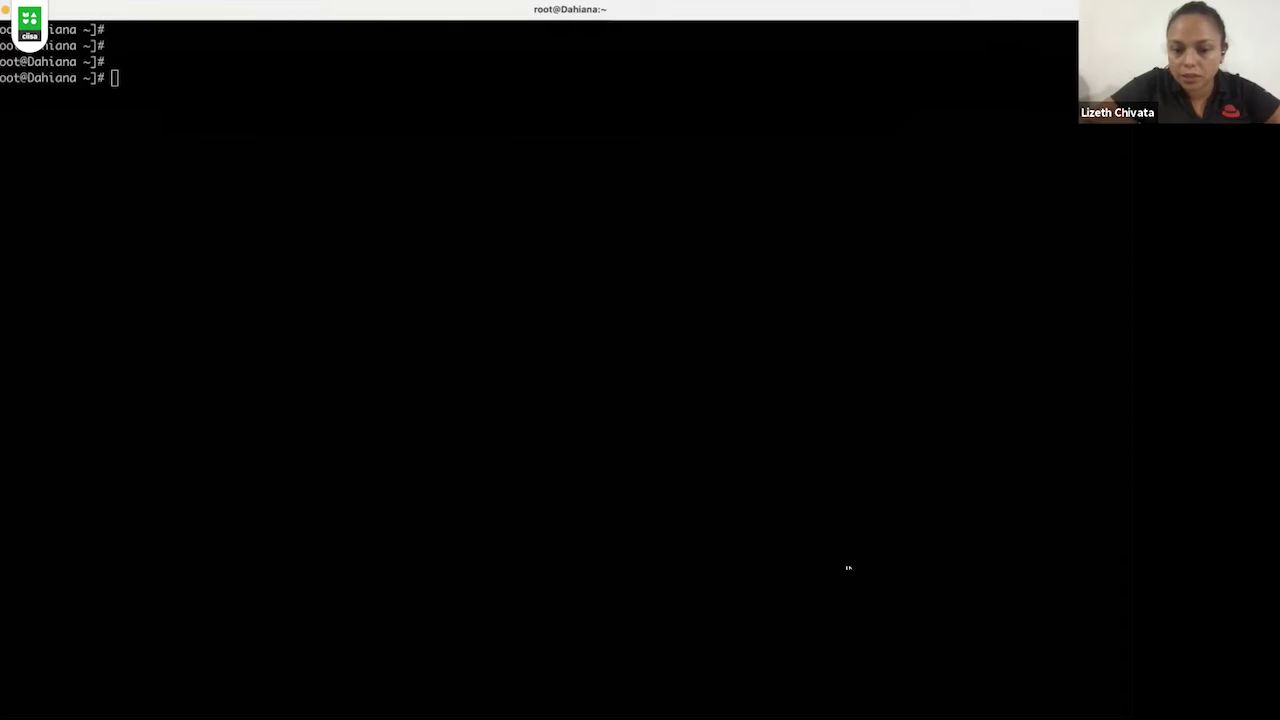
# - Print /etc/redhat-release in the terminal, showing Red Hat Enterprise Linux 8.3 (Ootpa)
pyautogui.press('super+Tab')
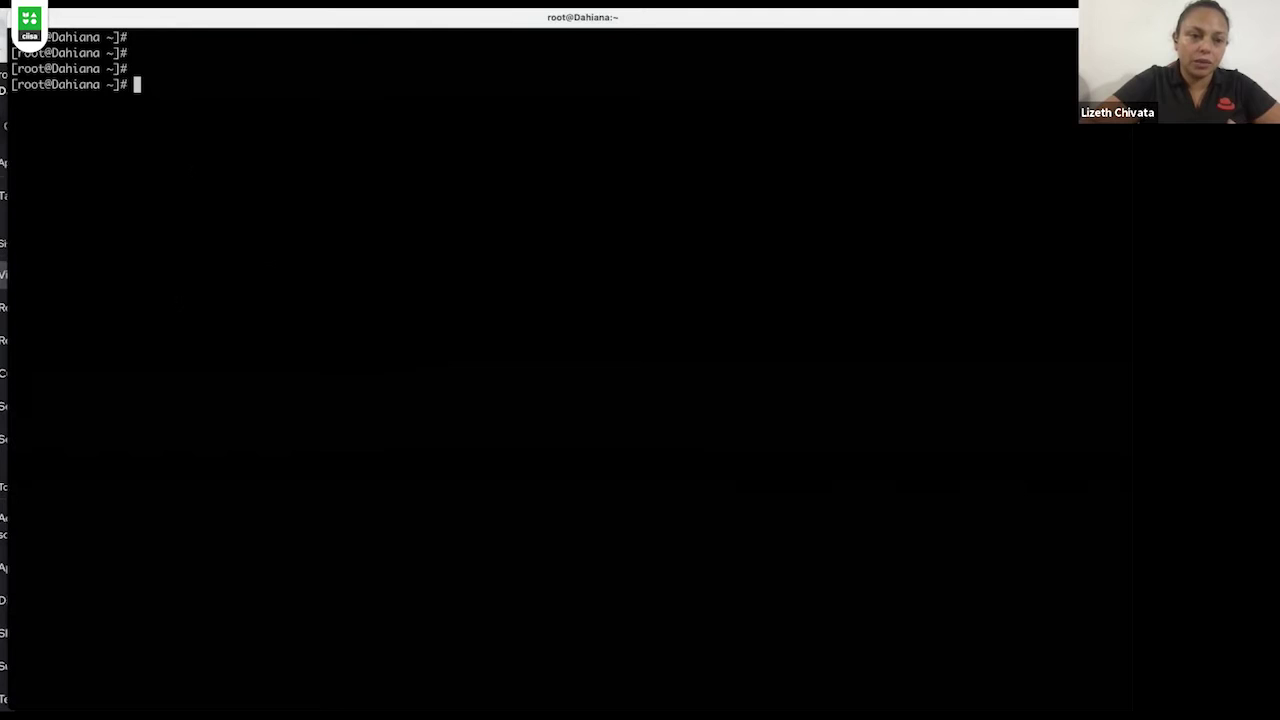
pyautogui.write('cat /etc/')
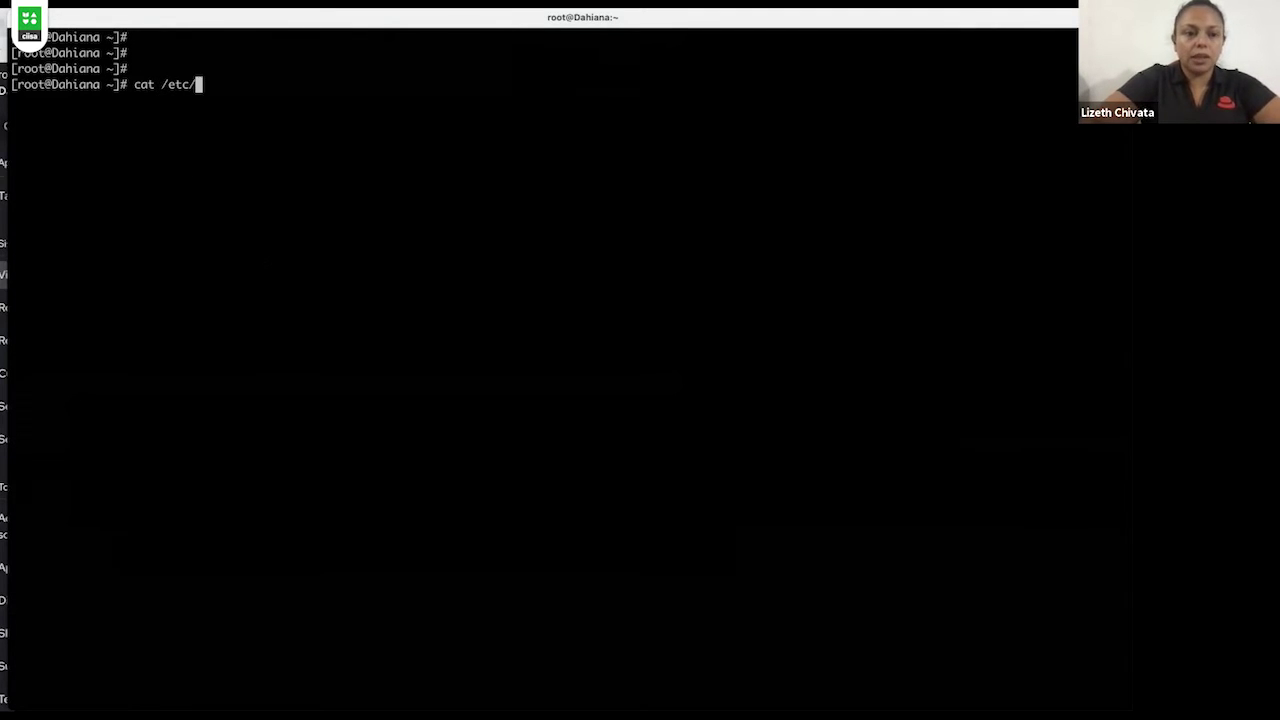
pyautogui.write('red')
pyautogui.press('Tab')
pyautogui.write('re')
pyautogui.press('Tab')
pyautogui.press('Return')
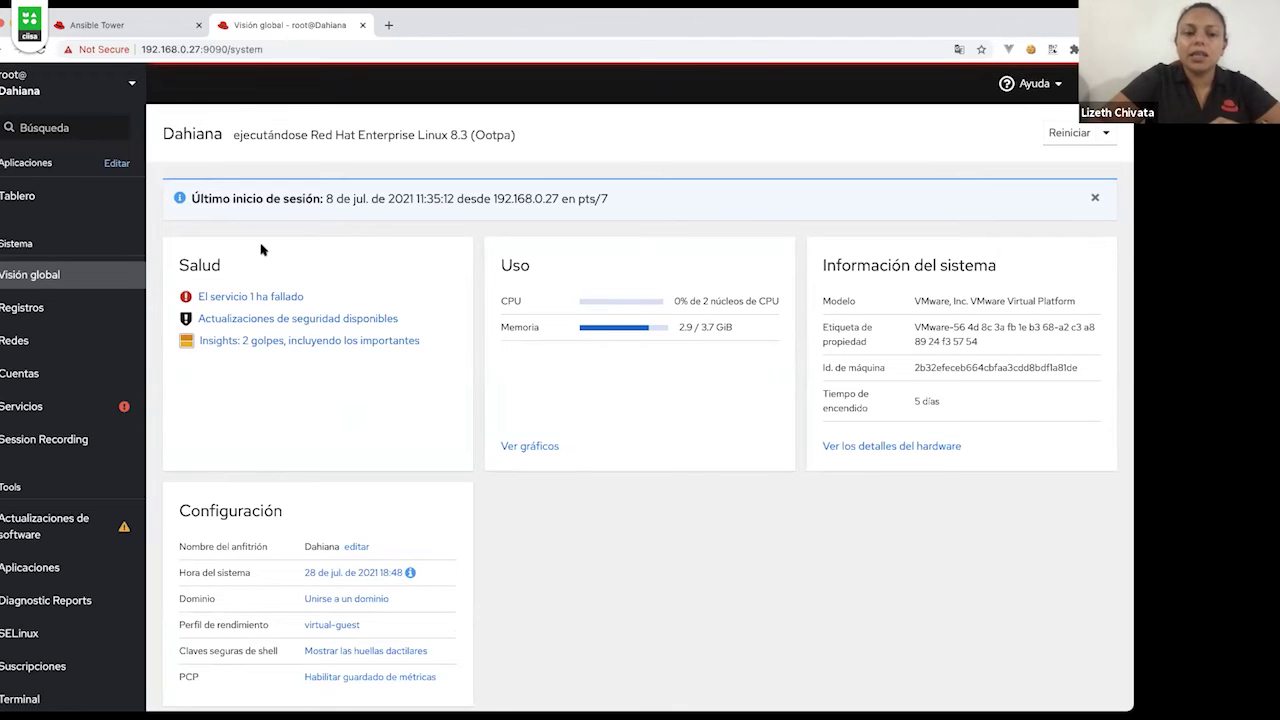
# - Open the failed kdump.service (Crash recovery kernel arming) from Salud and browse its logs
pyautogui.click(244, 299)
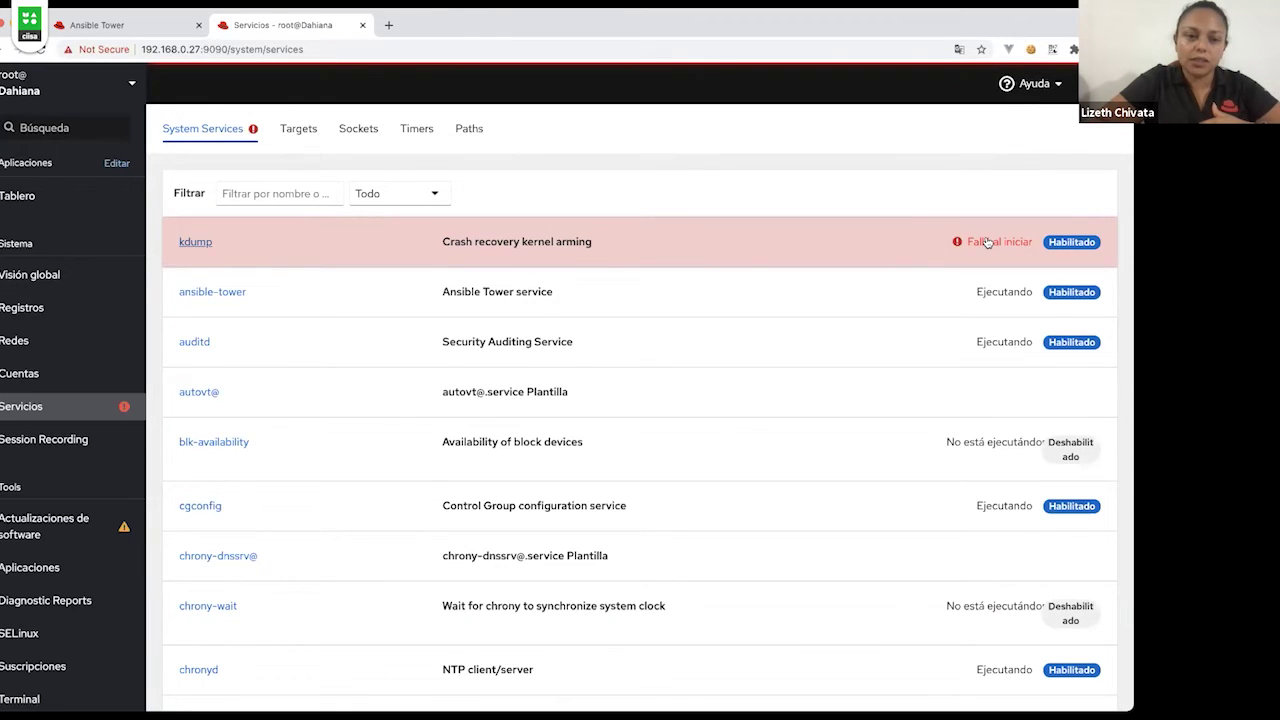
pyautogui.click(484, 246)
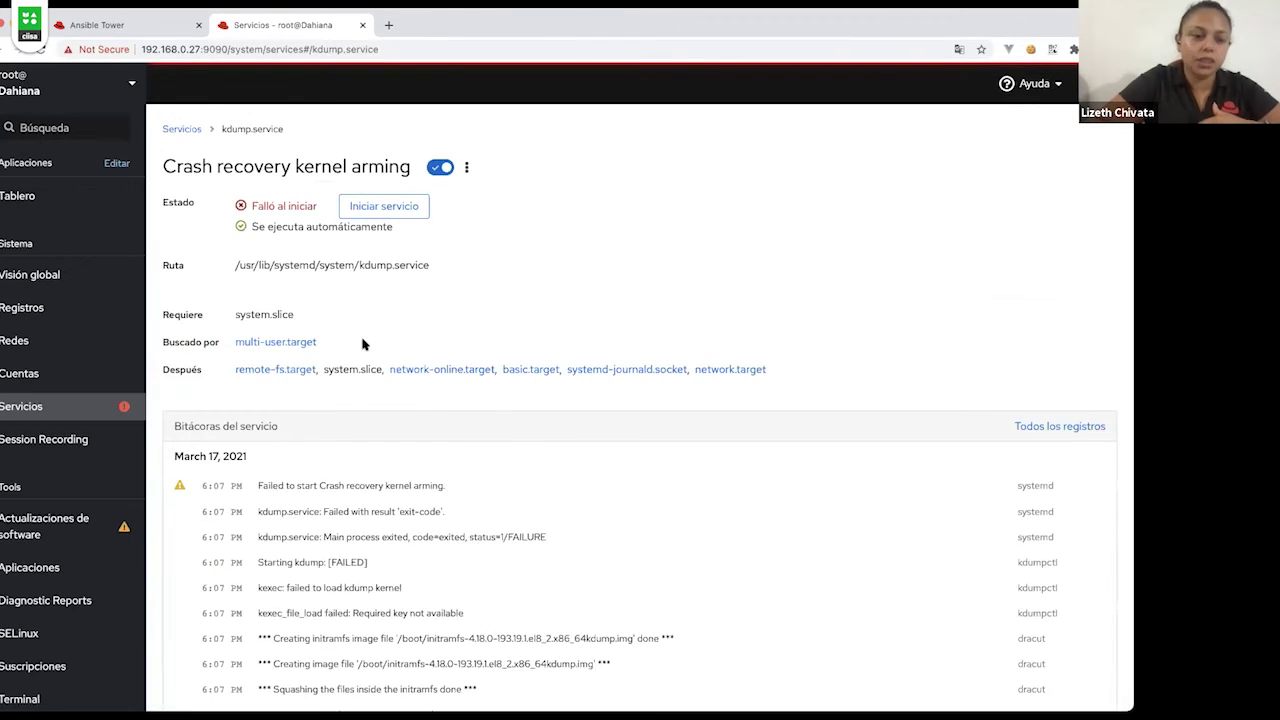
pyautogui.scroll(-1, 435, 400)
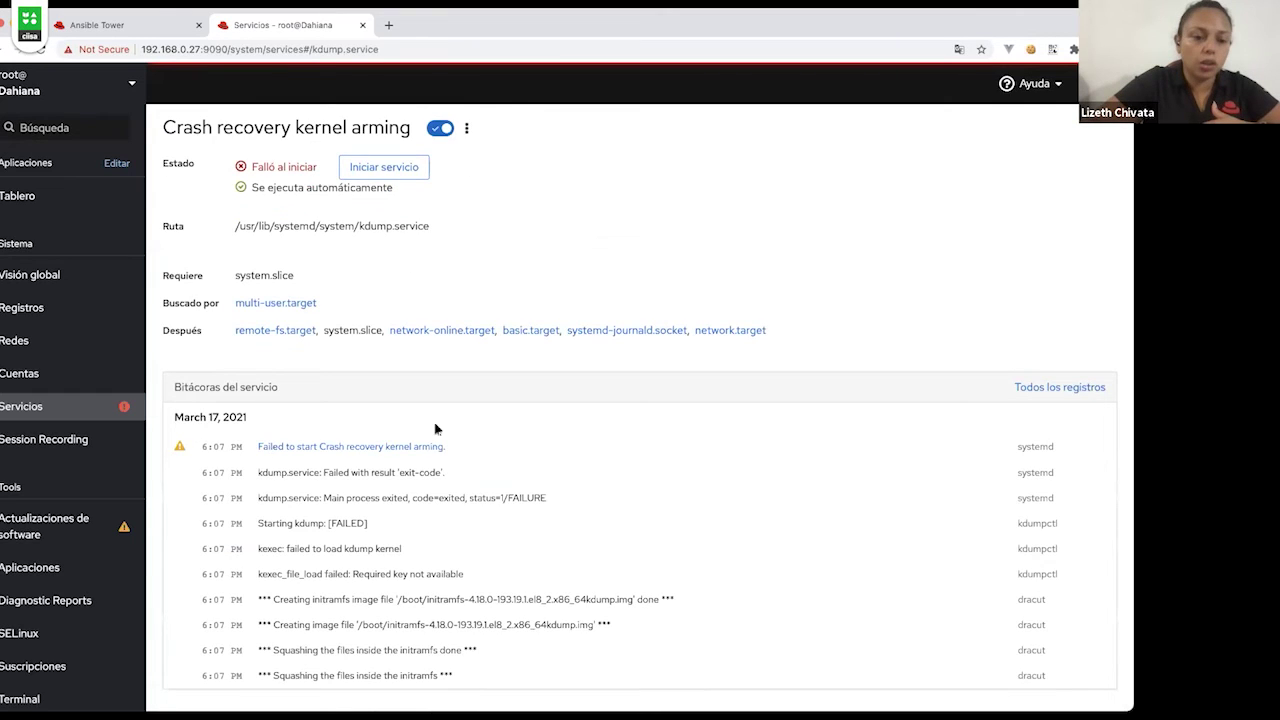
pyautogui.scroll(1, 430, 570)
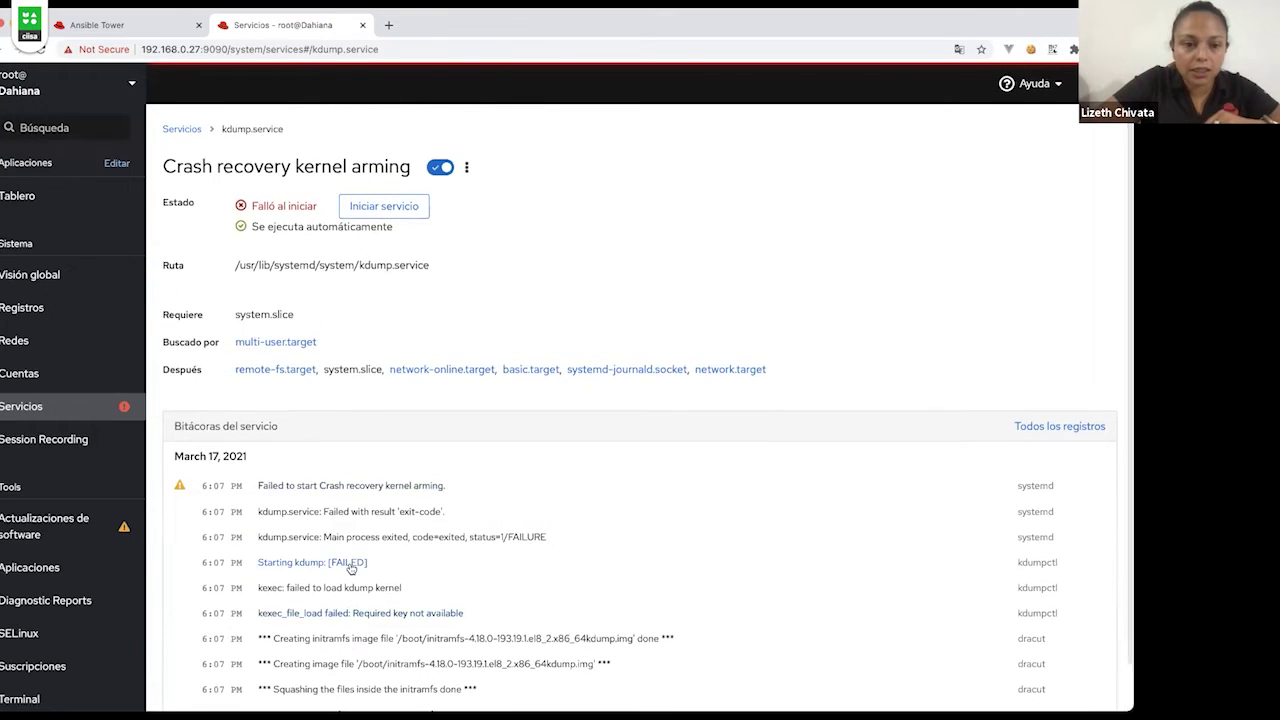
pyautogui.scroll(-1, 351, 568)
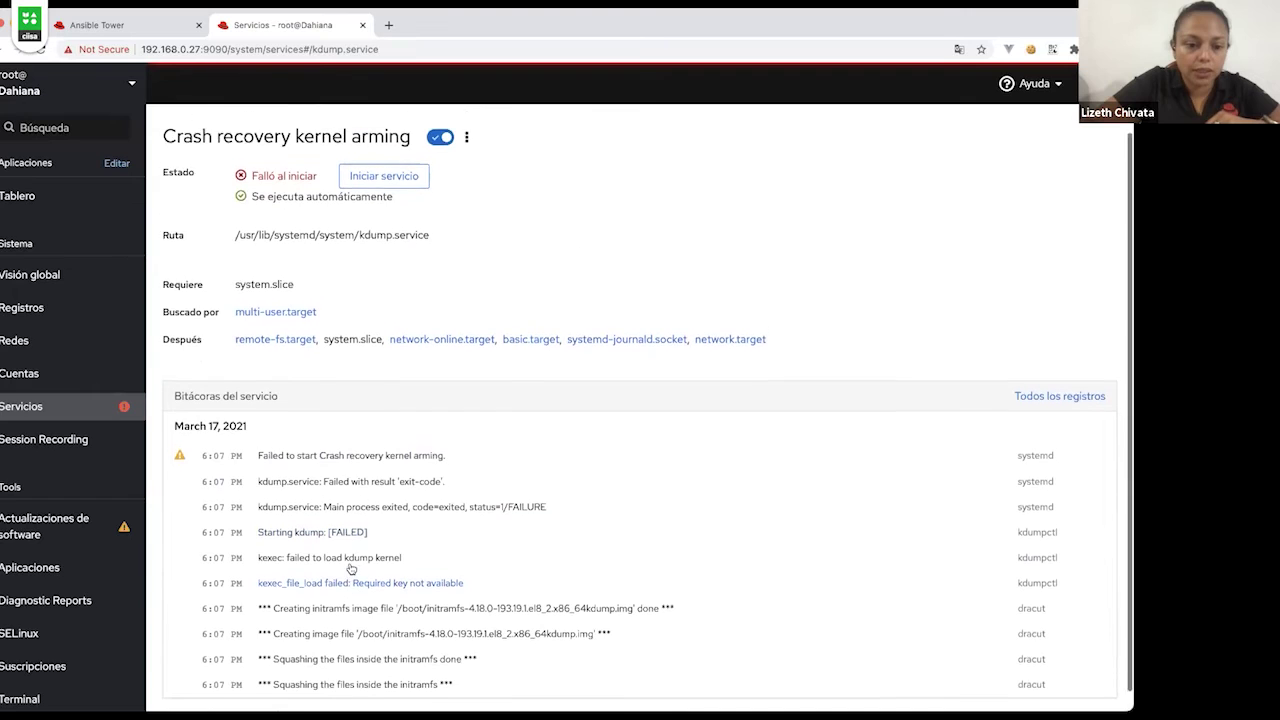
pyautogui.scroll(1, 351, 568)
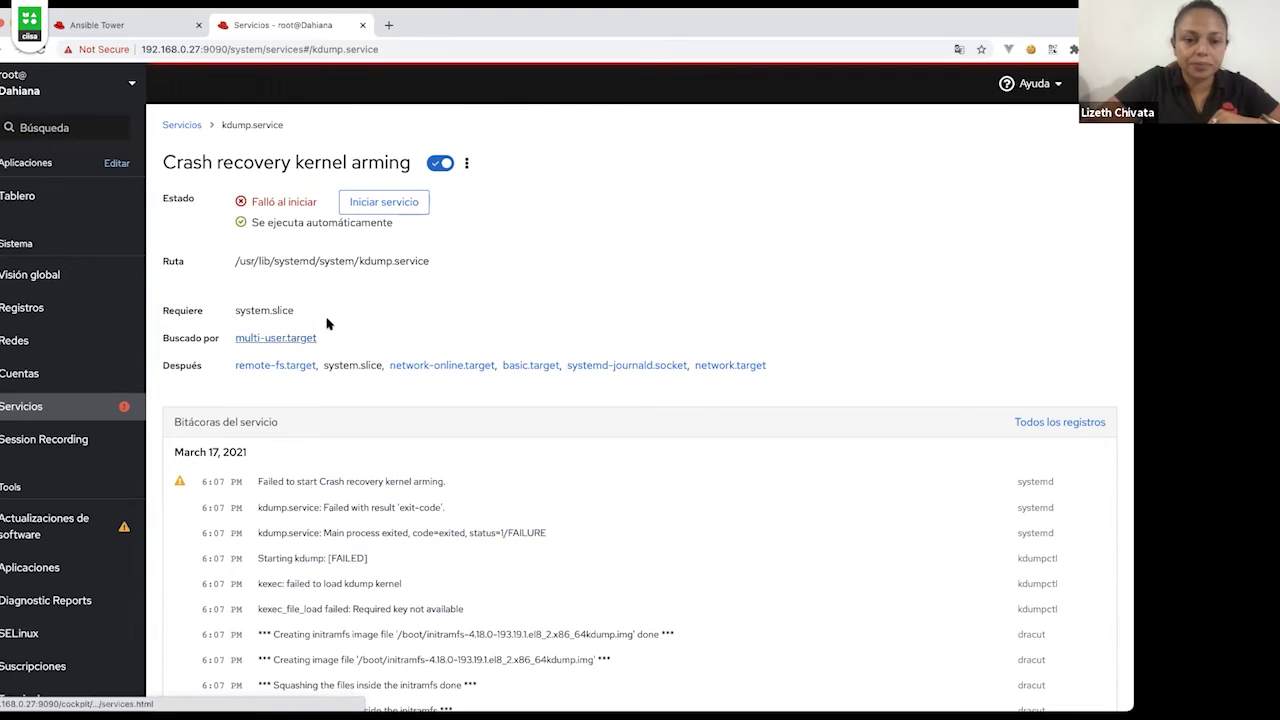
pyautogui.click(58, 197)
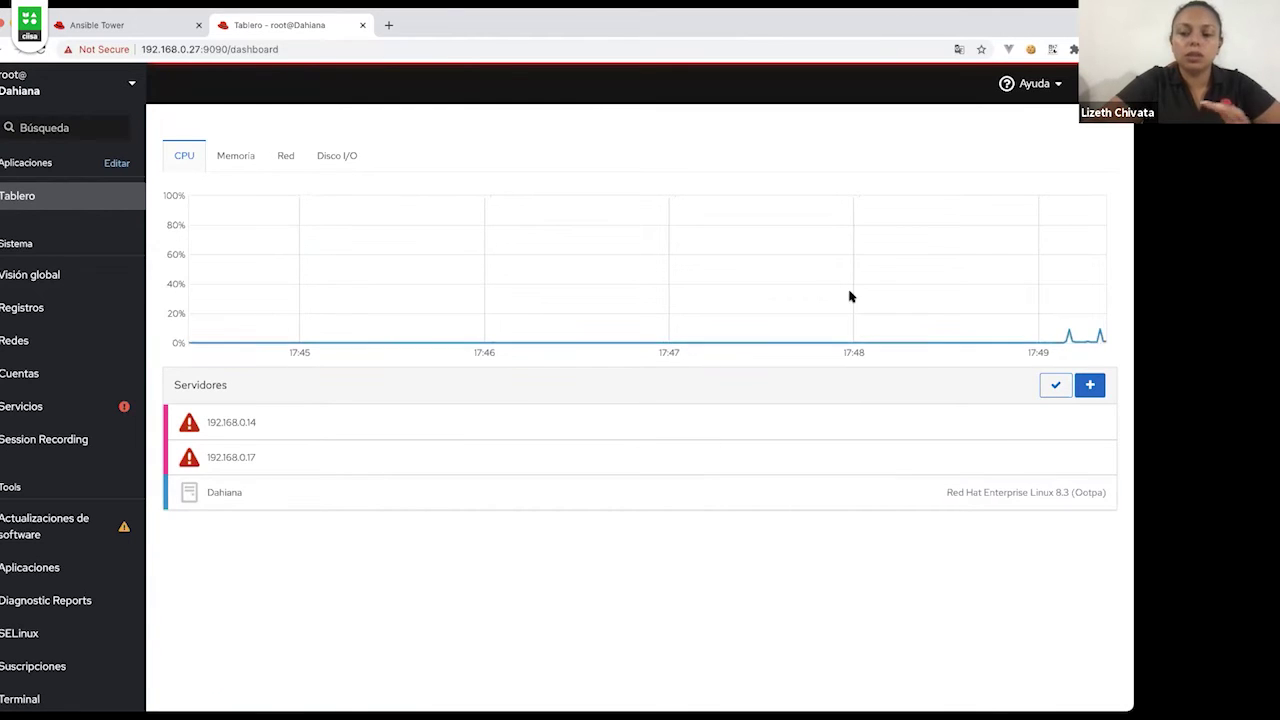
# - View the Memoria, Red and Disco I/O dashboard charts, then go back to Visión global
pyautogui.click(222, 160)
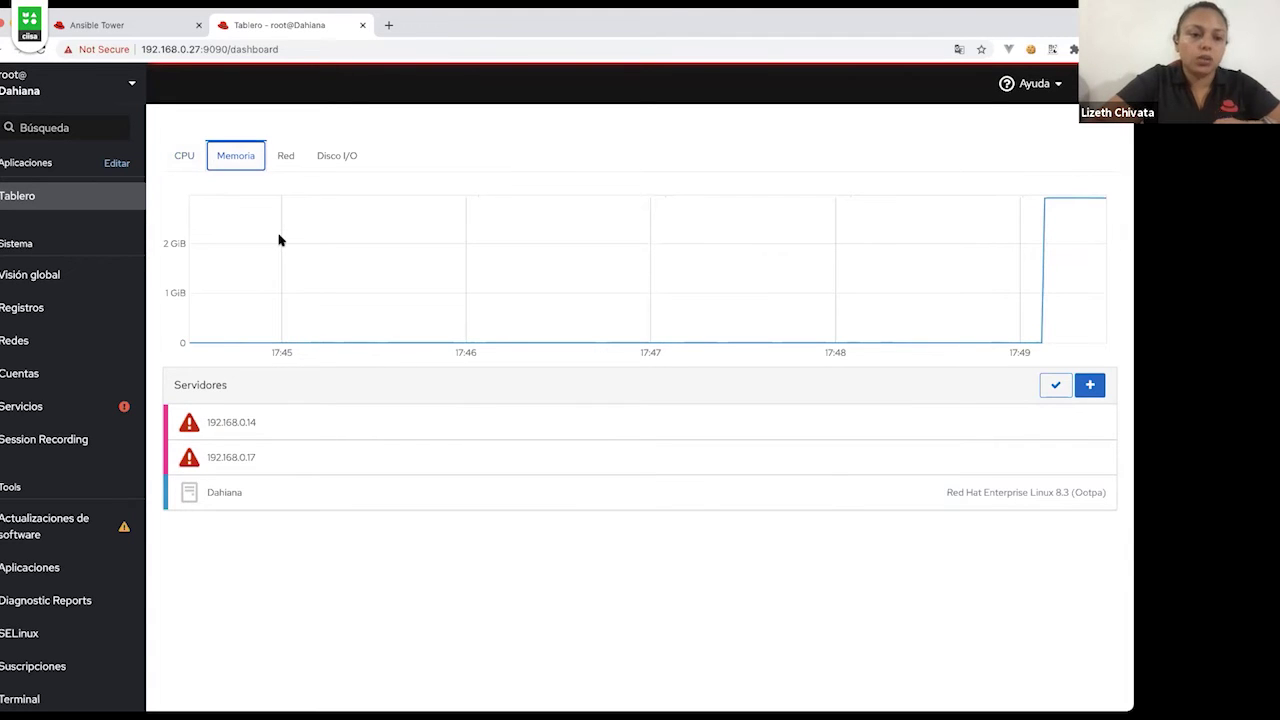
pyautogui.click(286, 157)
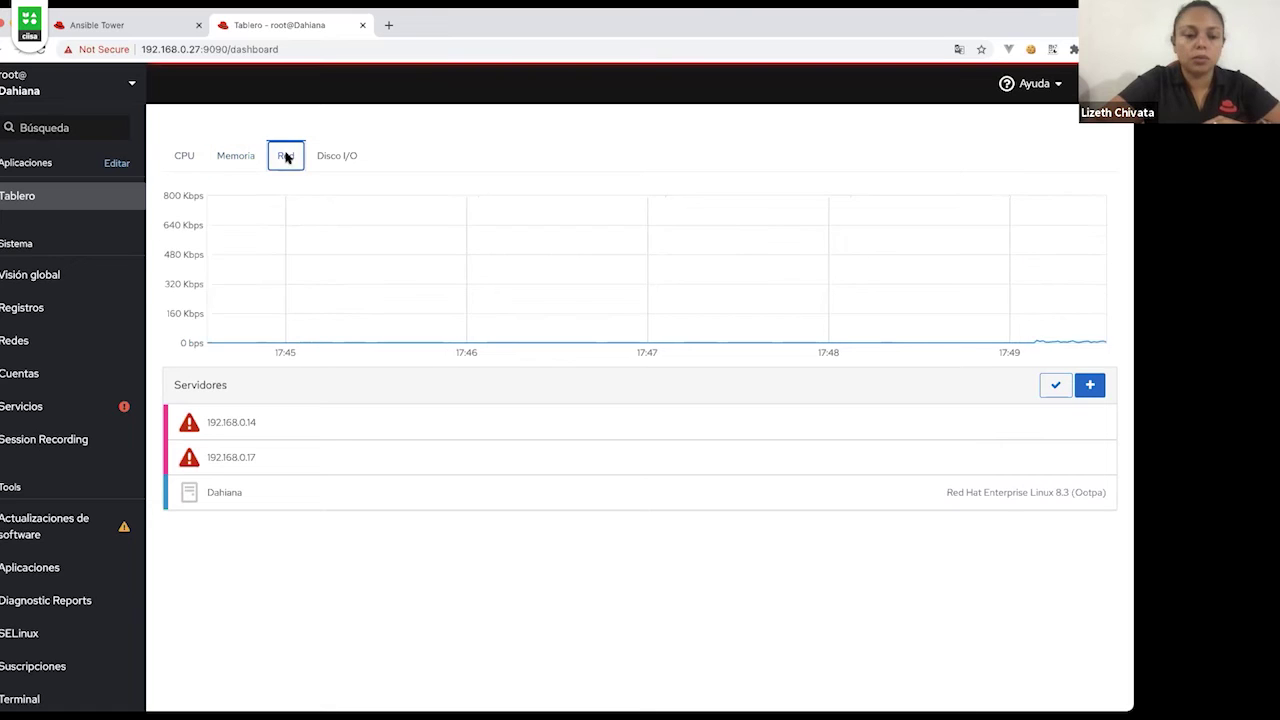
pyautogui.click(340, 156)
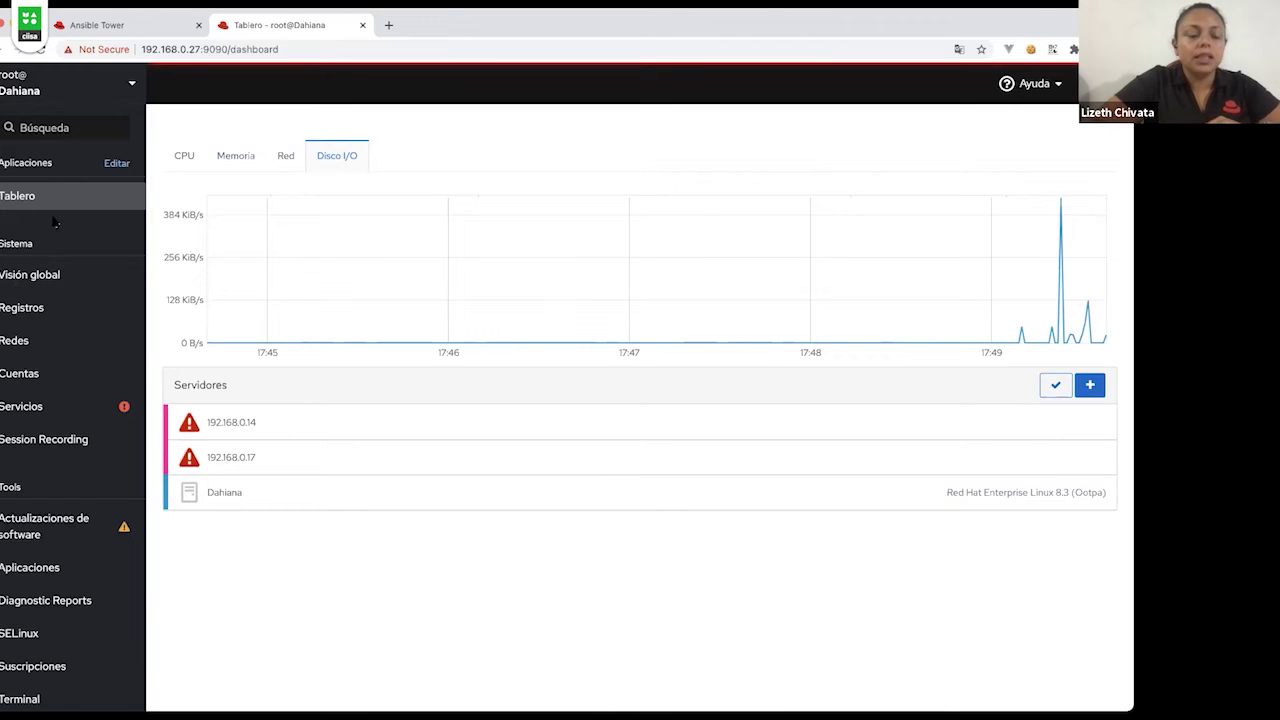
pyautogui.click(37, 280)
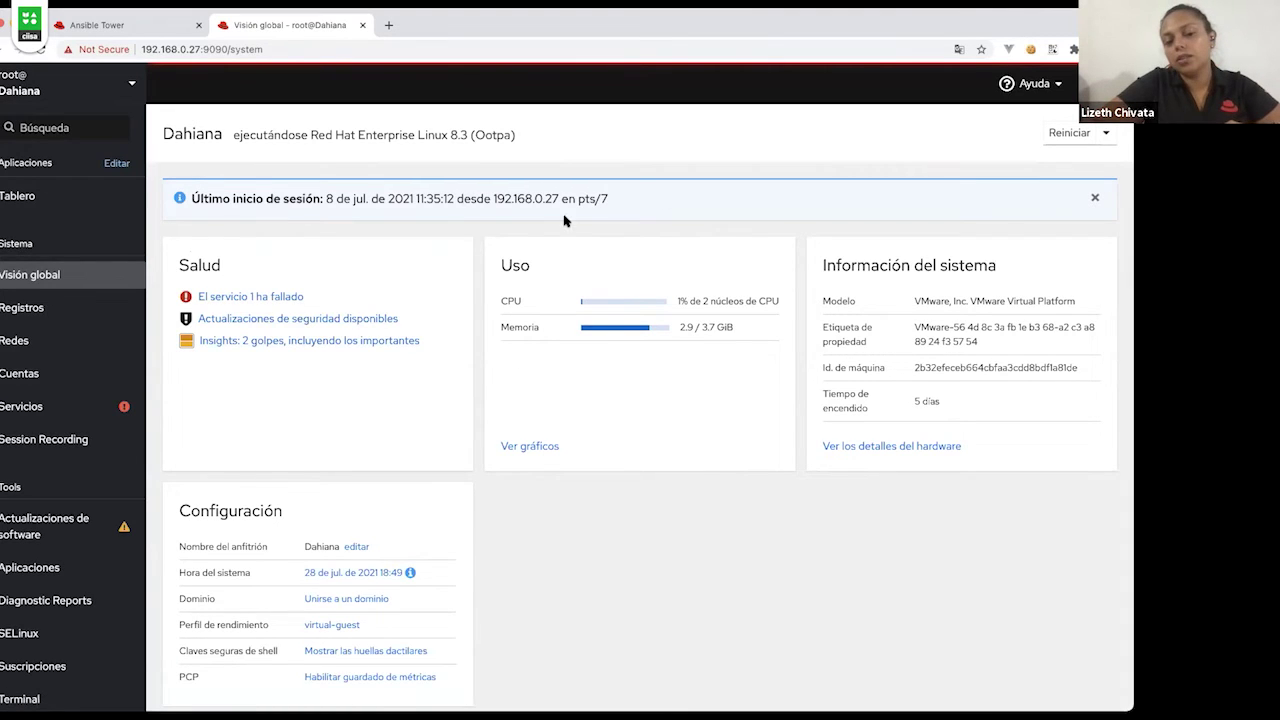
pyautogui.click(527, 447)
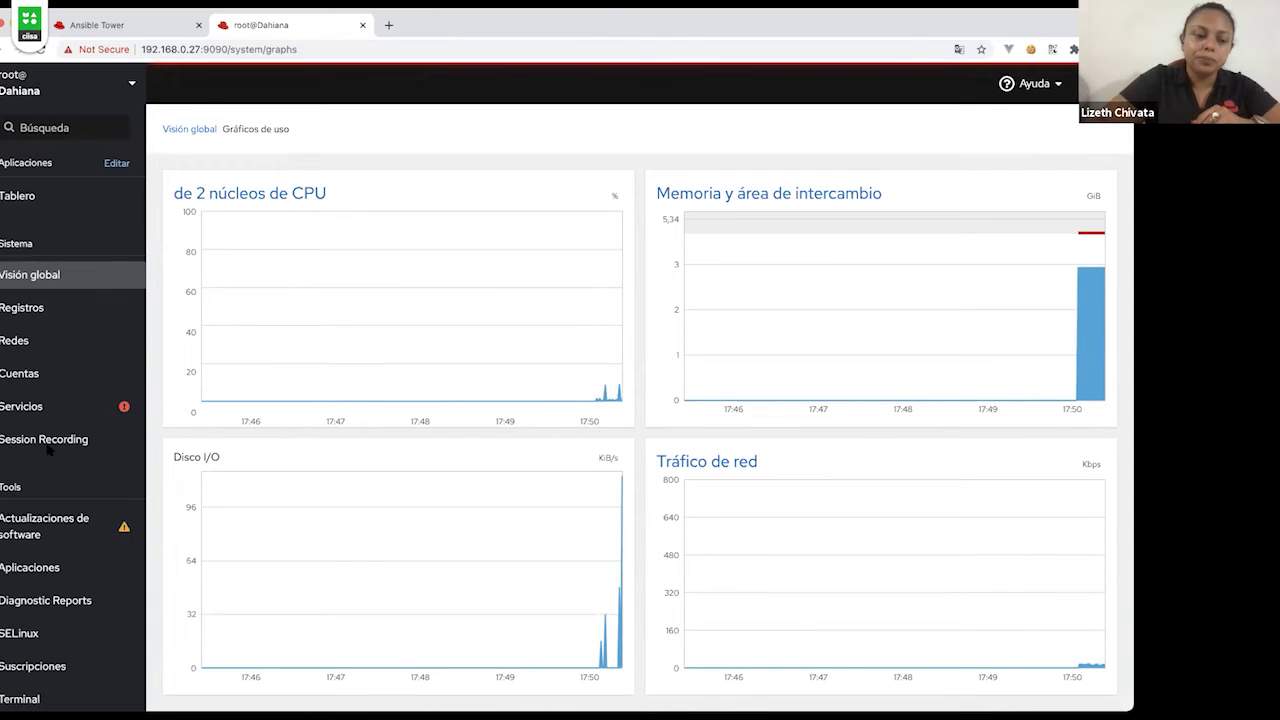
pyautogui.scroll(-1, 50, 330)
pyautogui.scroll(1, 52, 290)
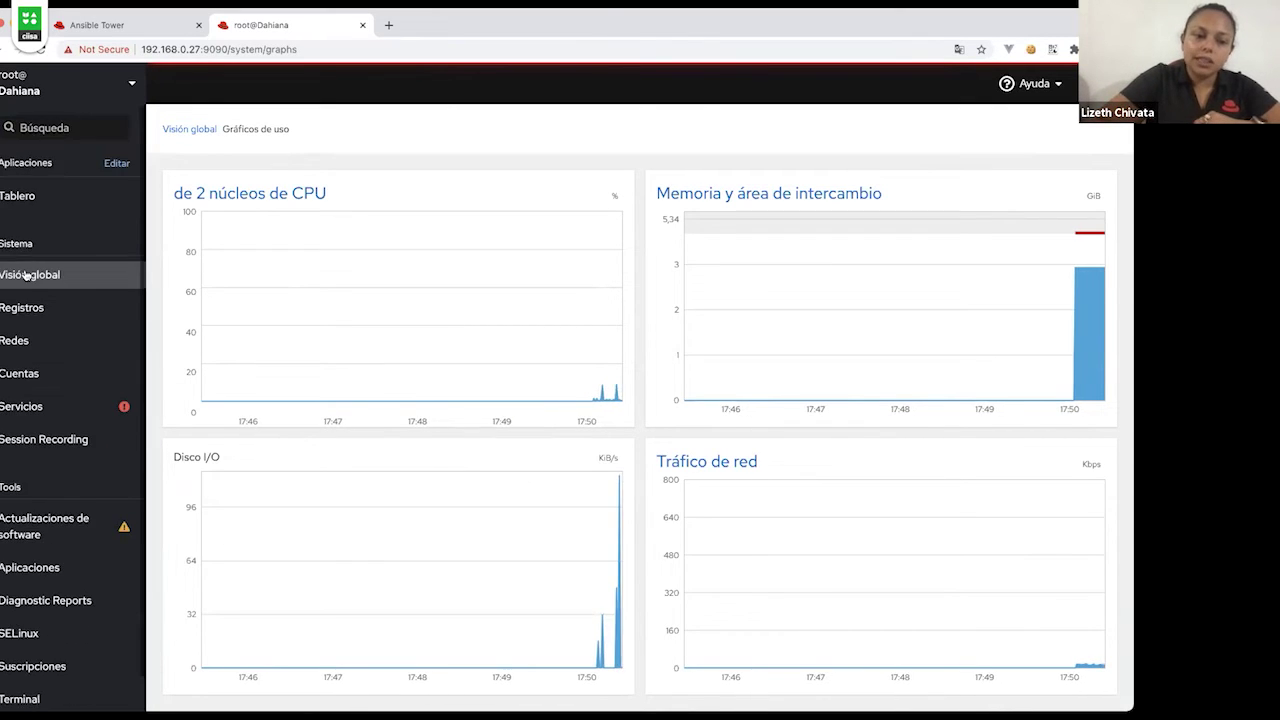
pyautogui.click(55, 270)
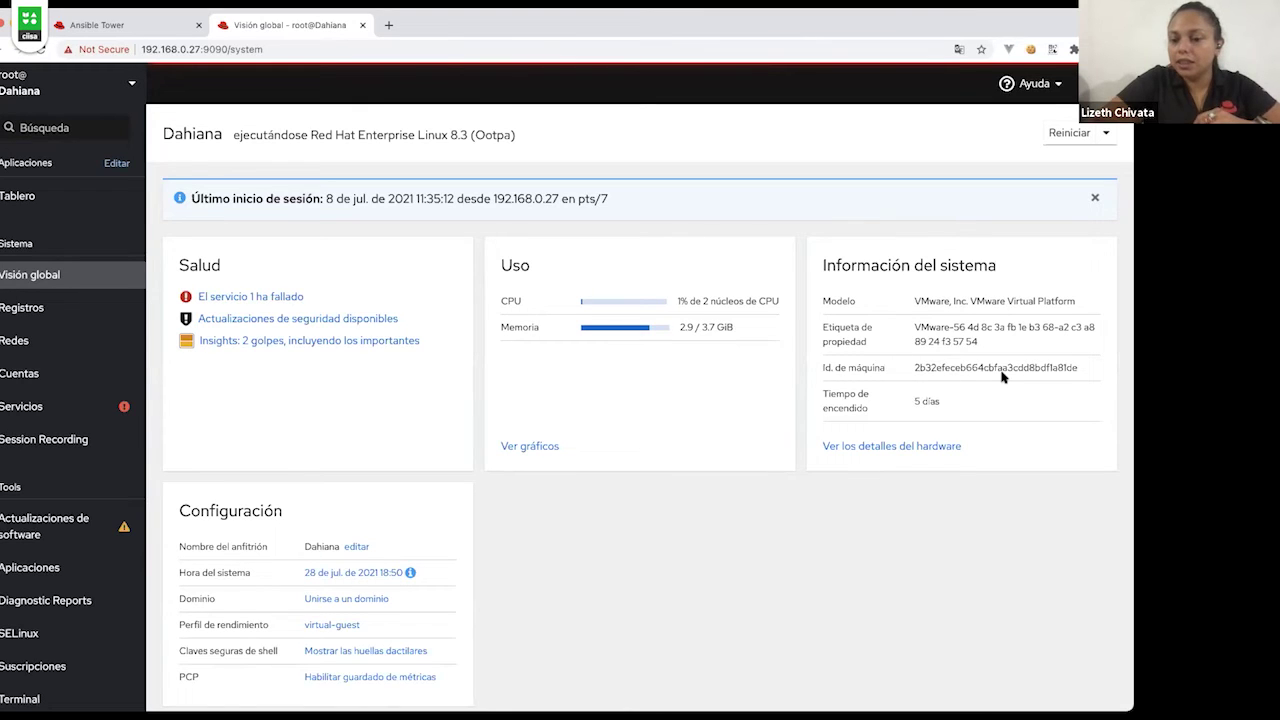
pyautogui.click(857, 452)
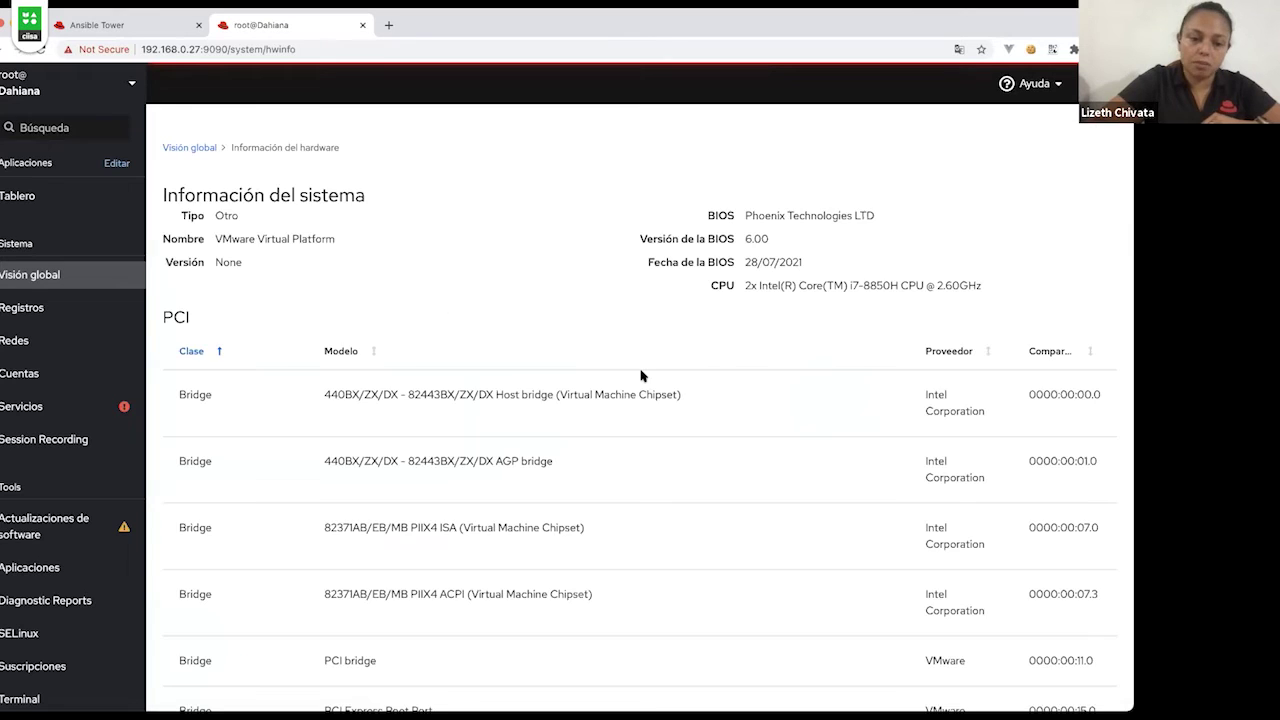
pyautogui.scroll(-5, 557, 431)
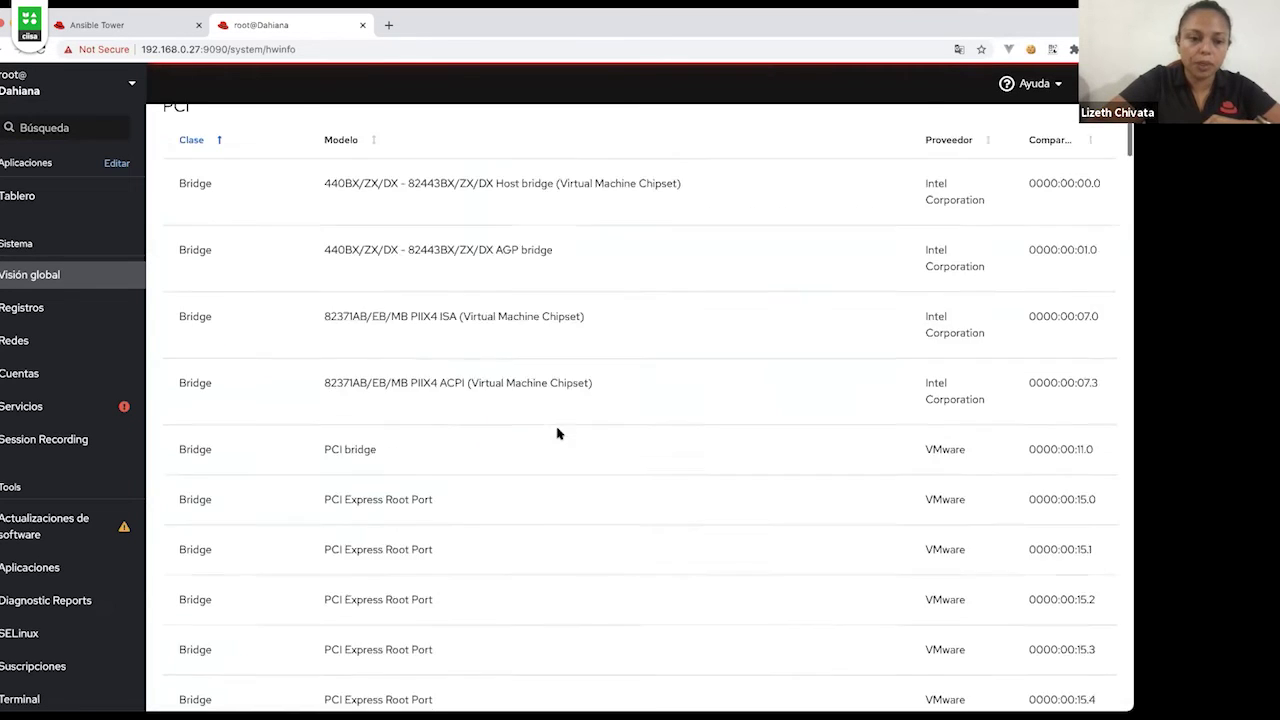
pyautogui.scroll(5, 551, 440)
pyautogui.click(45, 275)
pyautogui.scroll(-1, 330, 470)
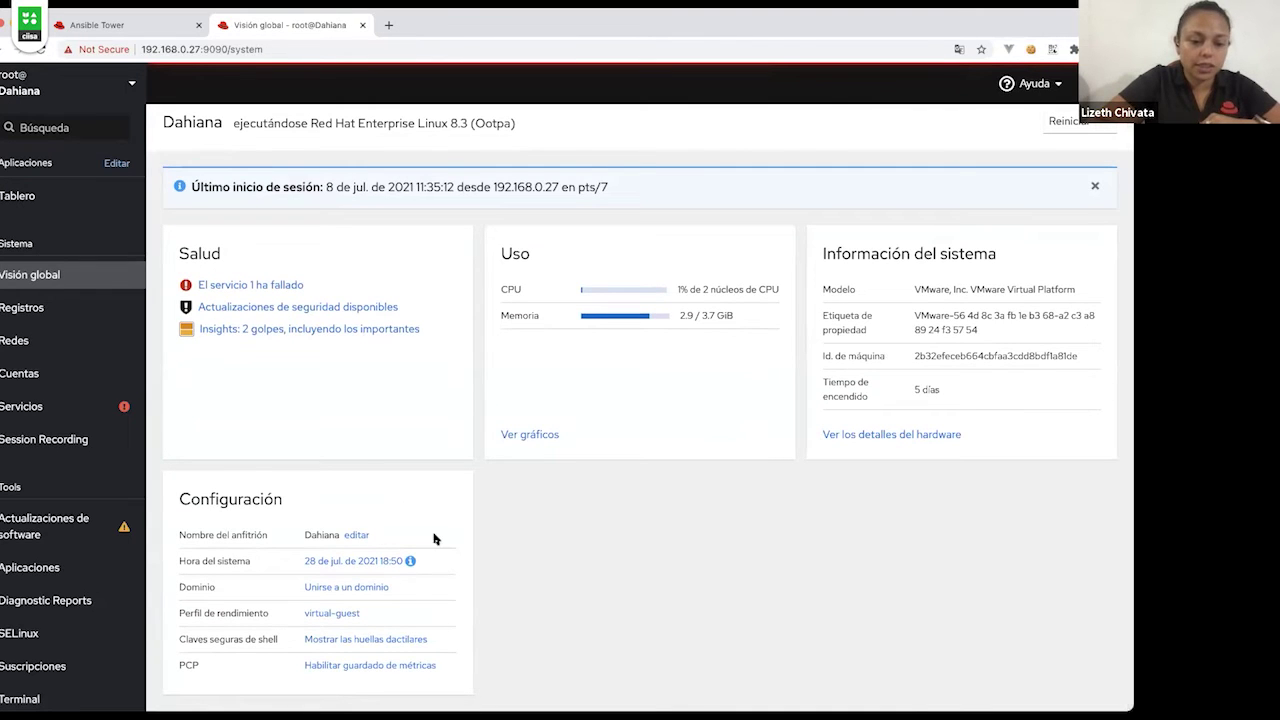
pyautogui.click(364, 668)
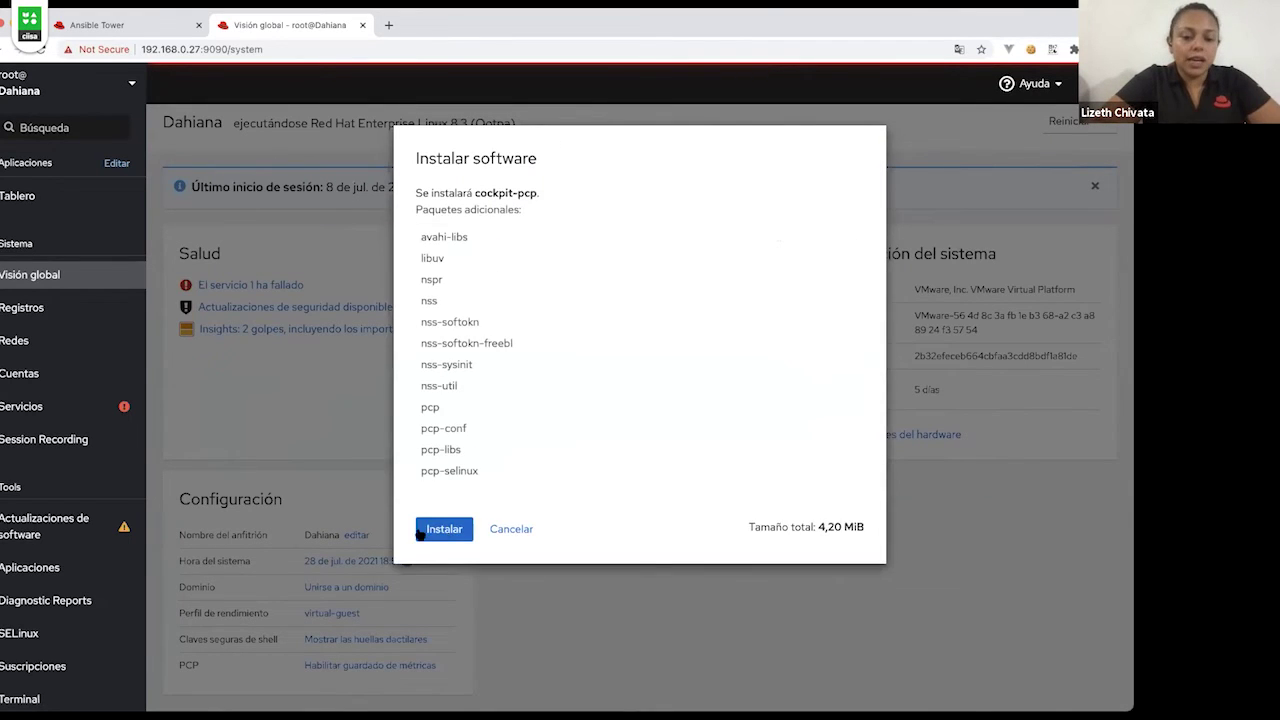
pyautogui.click(445, 533)
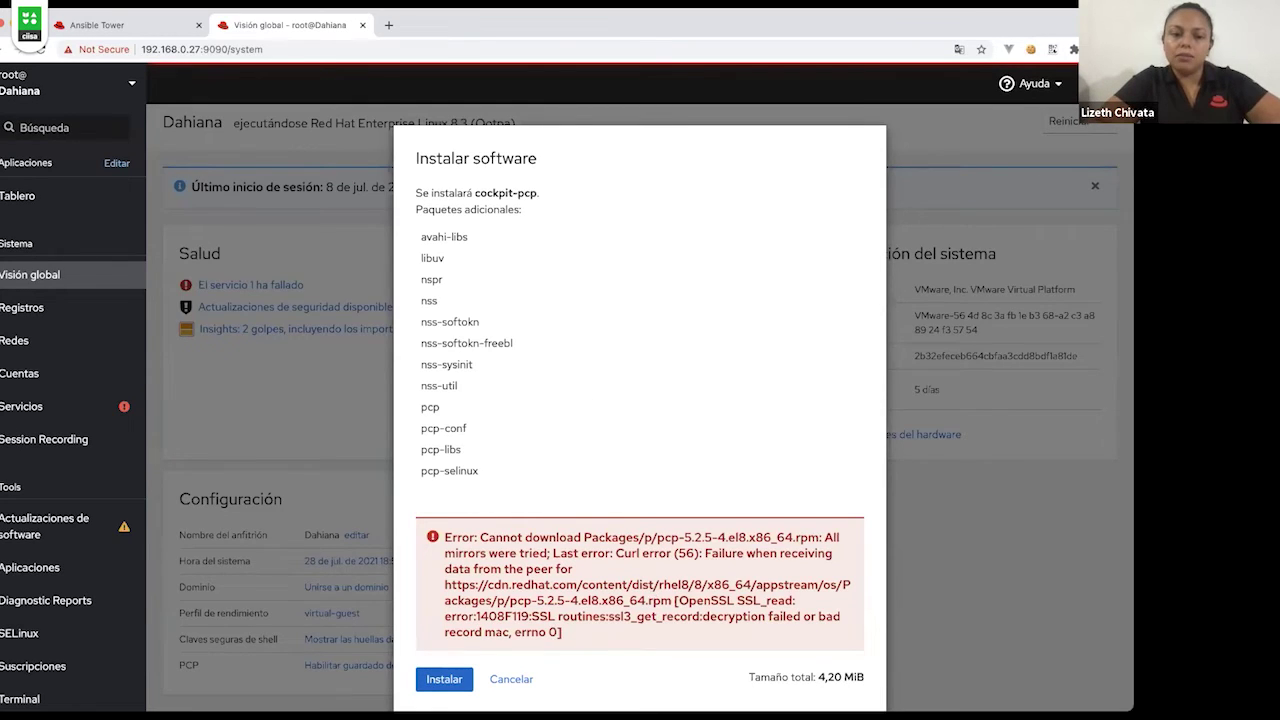
pyautogui.press('Escape')
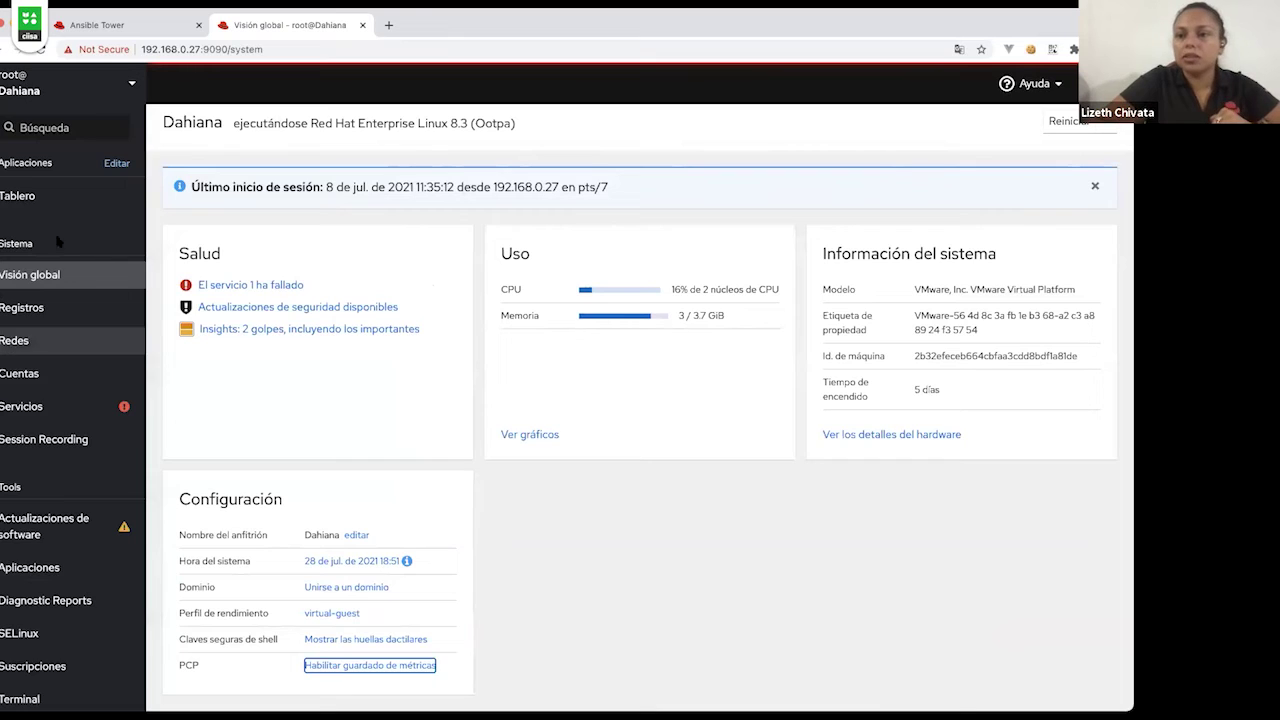
pyautogui.click(43, 310)
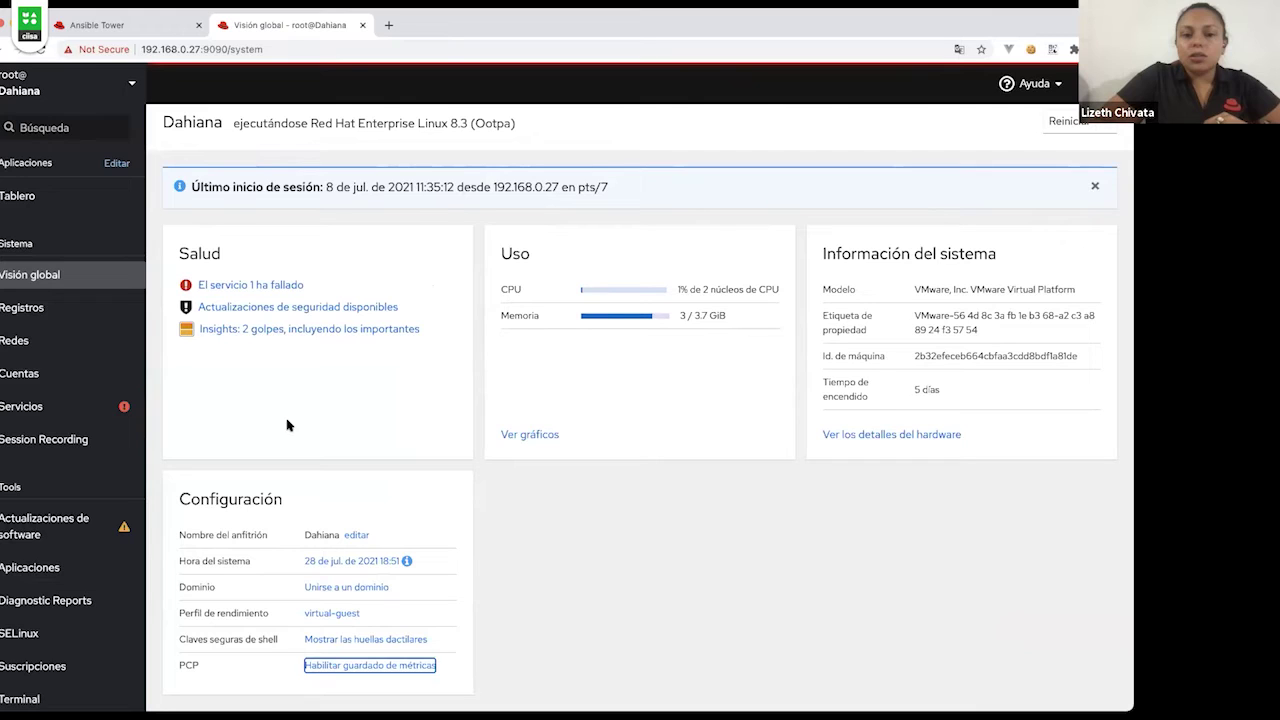
pyautogui.click(28, 310)
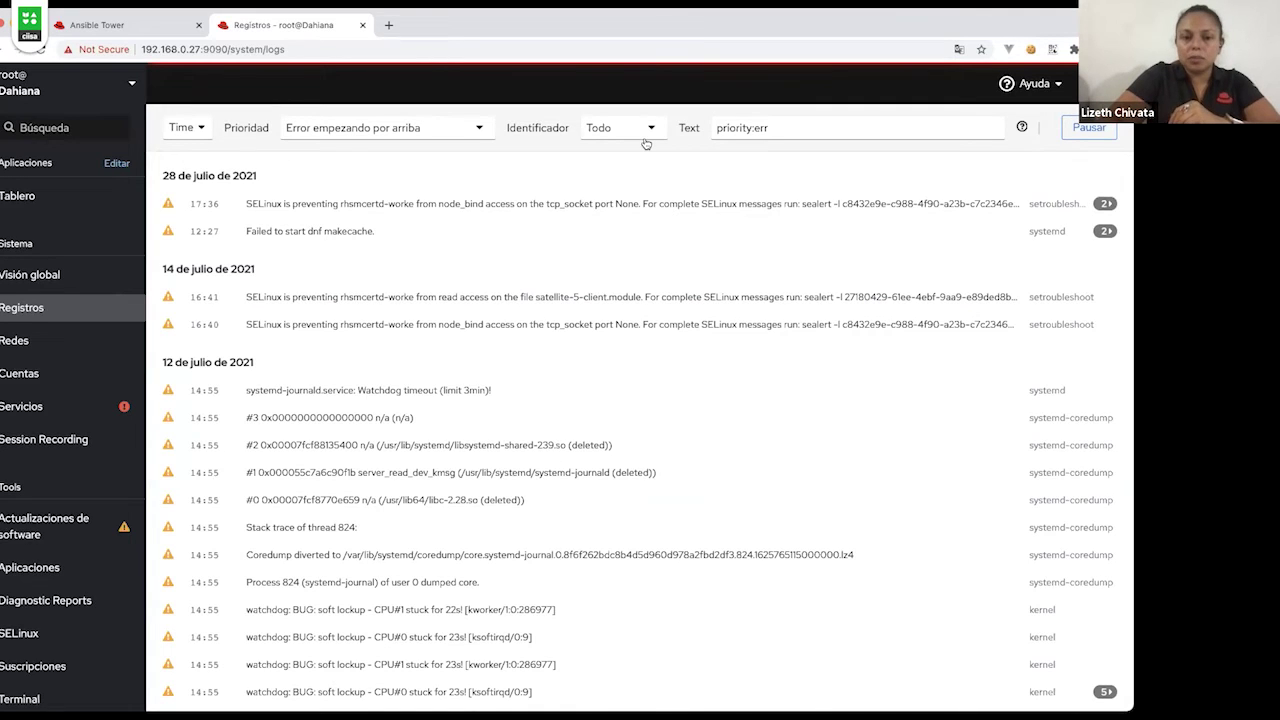
# - Filter the logs to 'Aviso' priority and above with identifier cockpit-bridge, then go to Redes
pyautogui.scroll(-10, 480, 125)
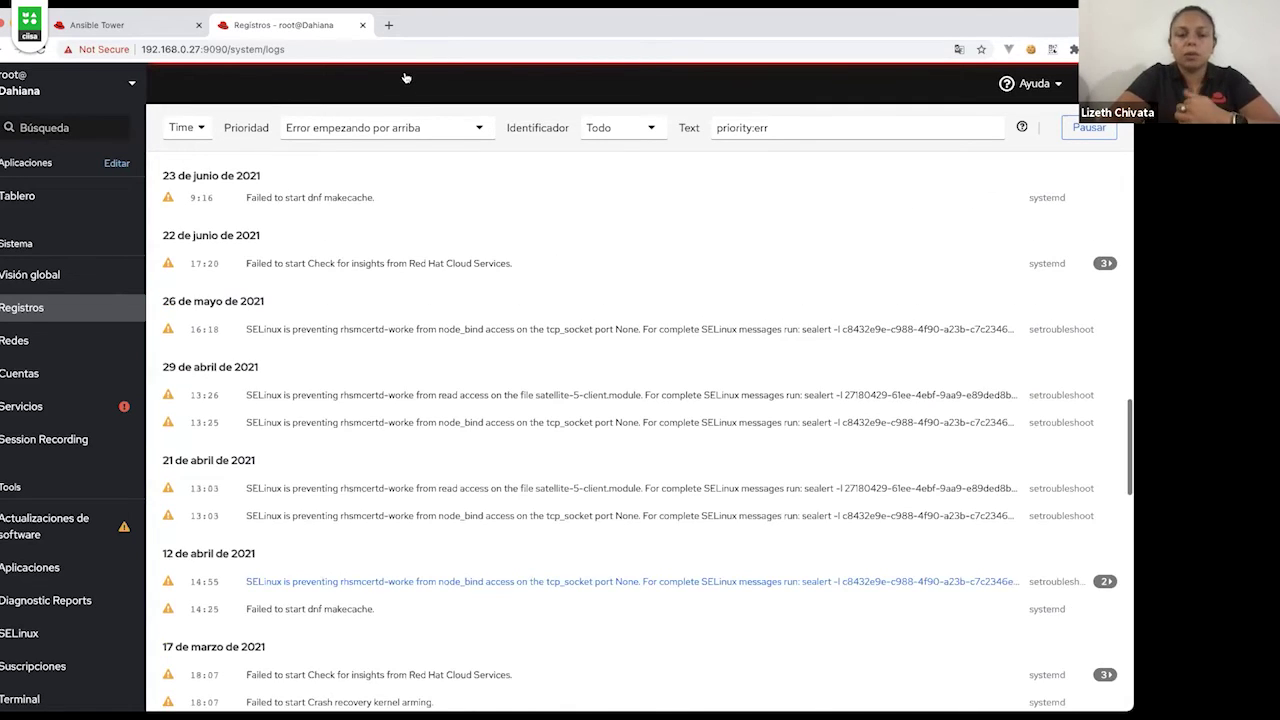
pyautogui.click(390, 127)
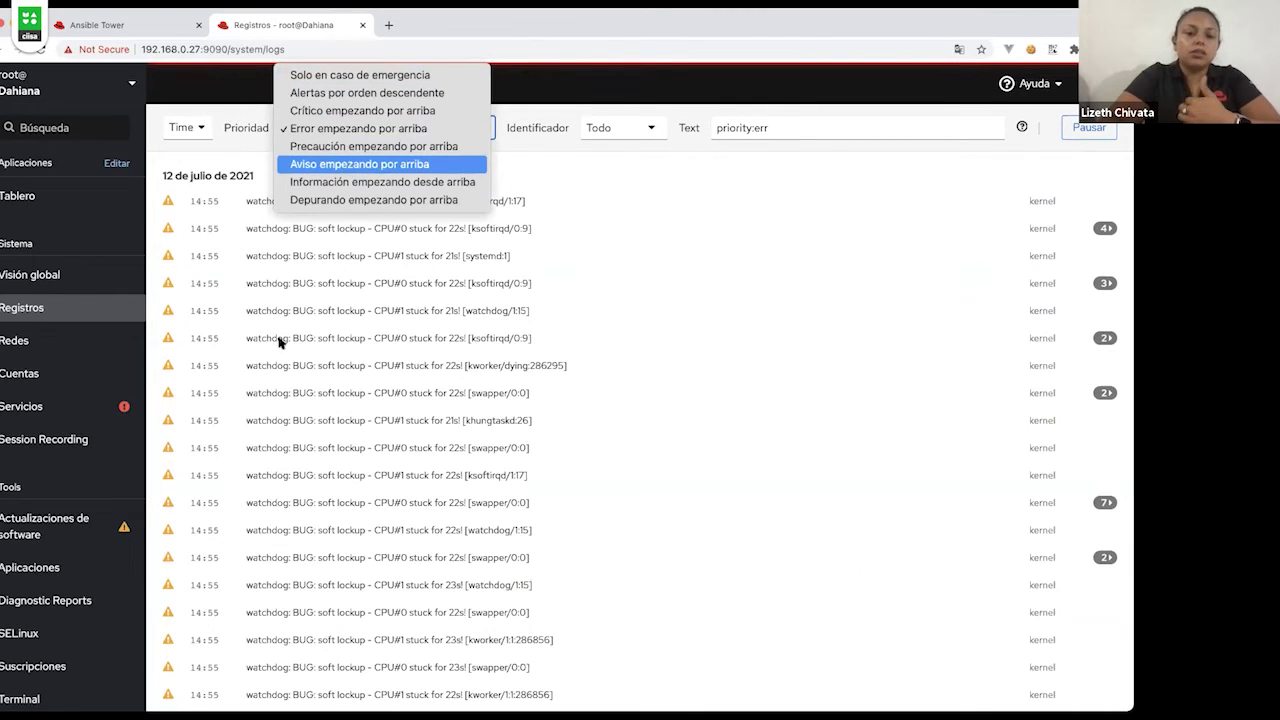
pyautogui.click(486, 163)
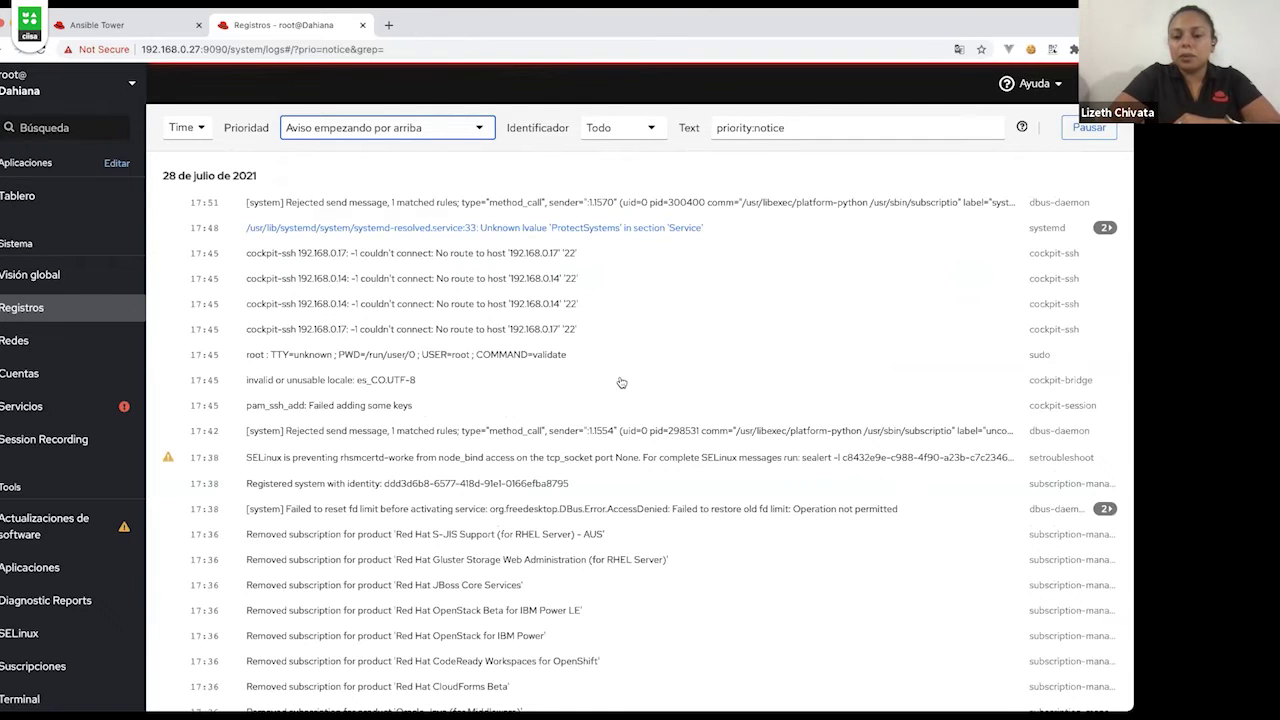
pyautogui.click(654, 124)
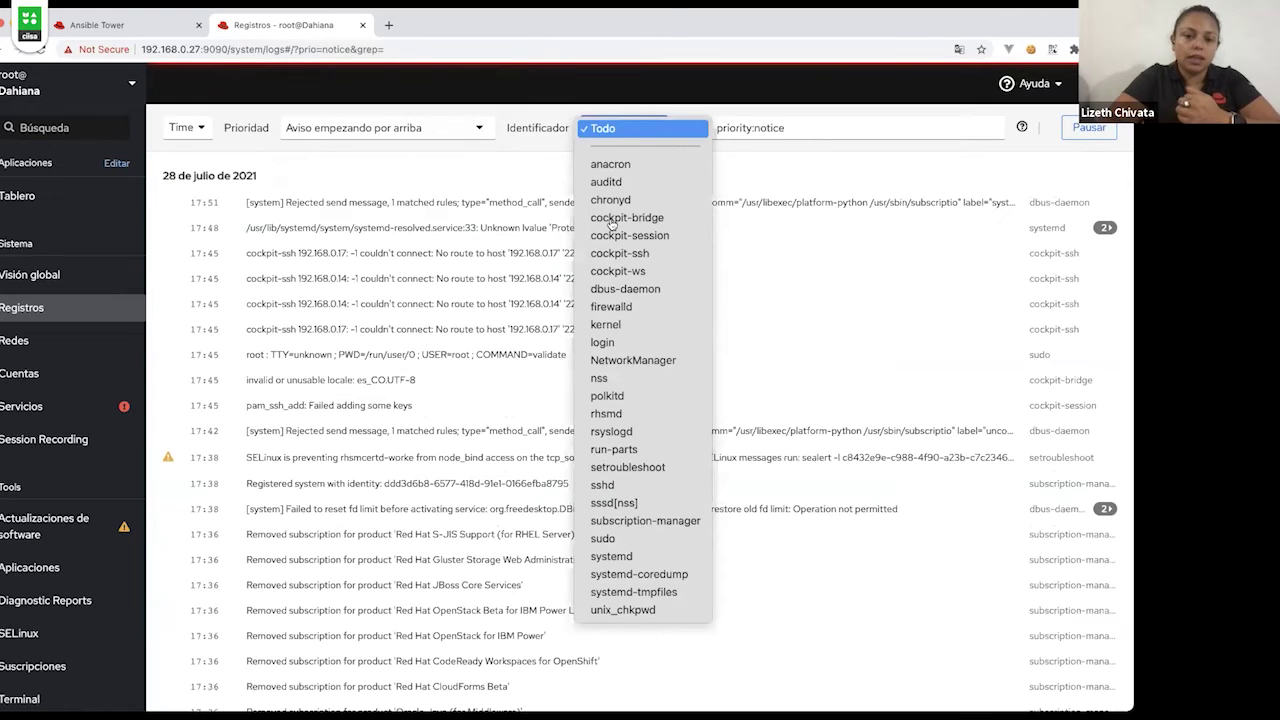
pyautogui.click(277, 237)
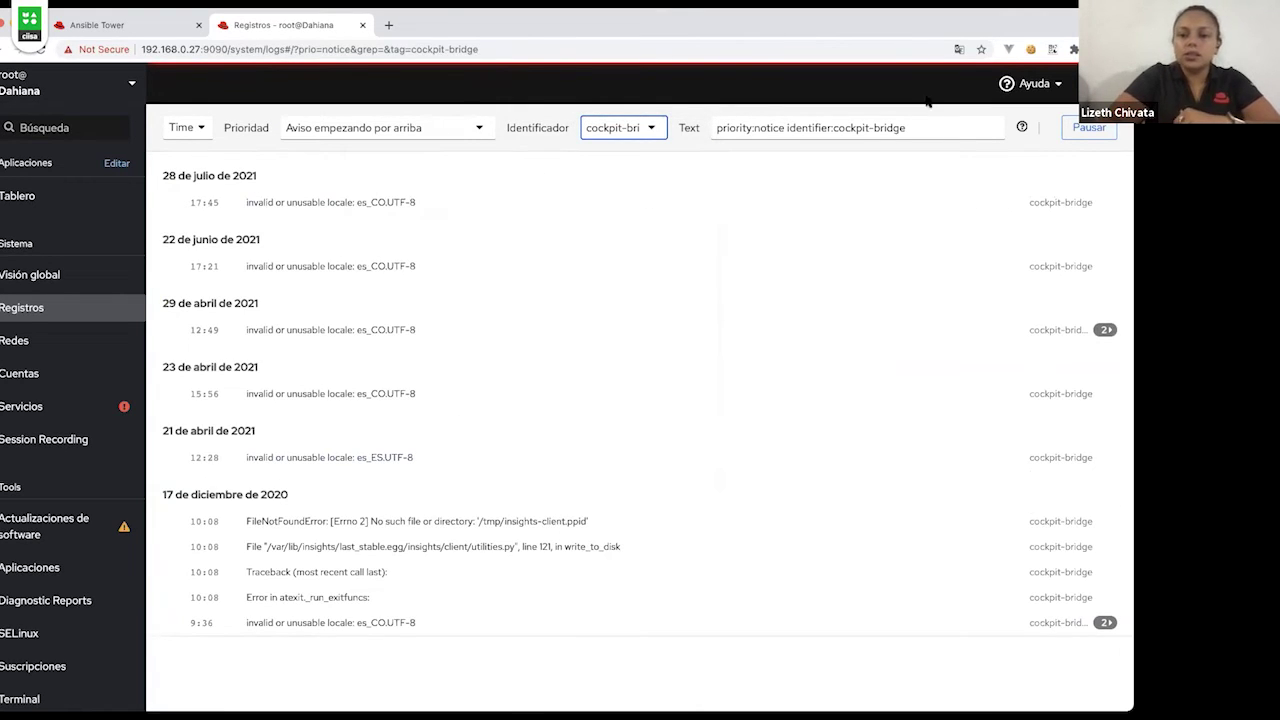
pyautogui.moveTo(932, 126); pyautogui.dragTo(687, 128)
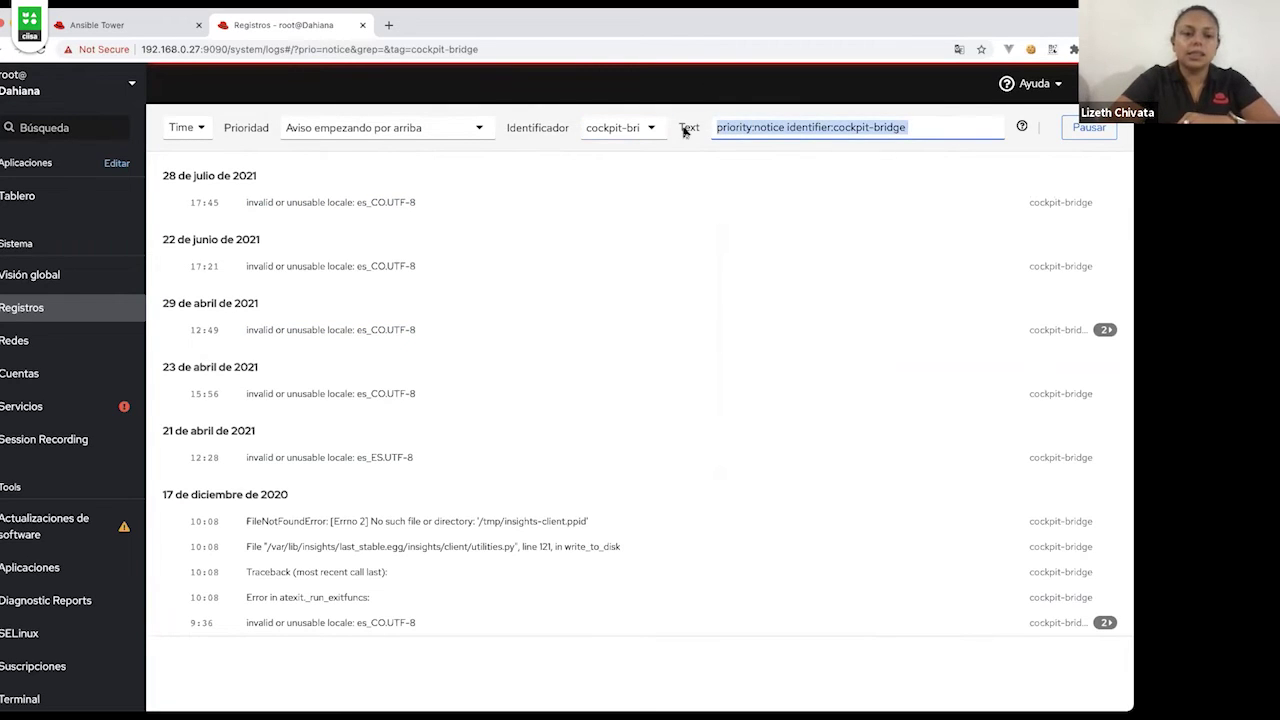
pyautogui.click(33, 347)
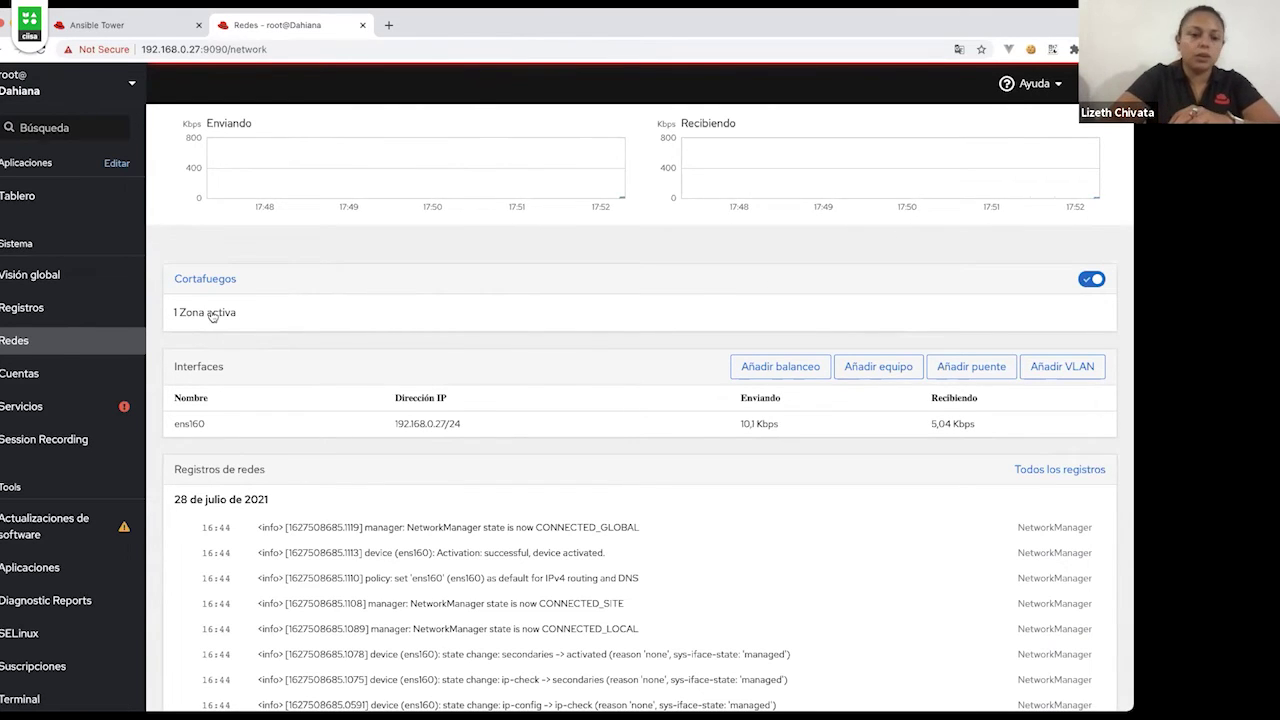
# - In the firewall's public zone, expand the dhcpv6-client and cockpit service descriptions
pyautogui.click(197, 281)
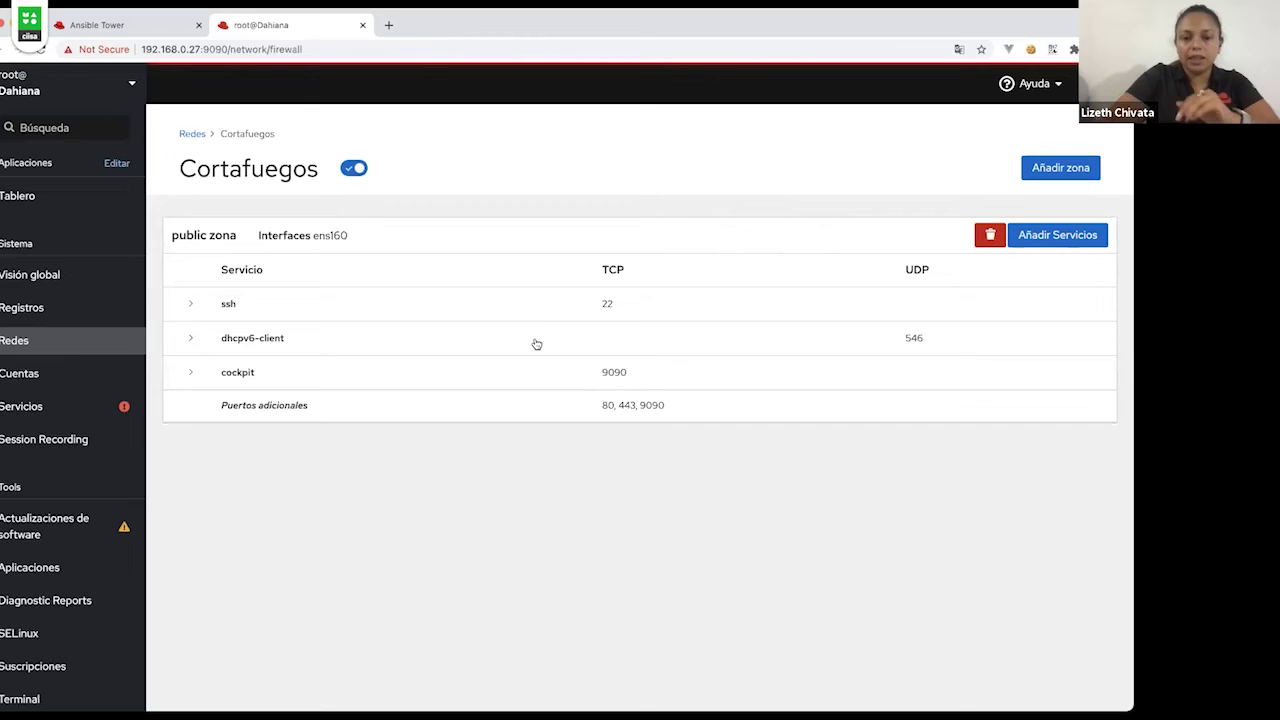
pyautogui.click(188, 306)
pyautogui.click(188, 306)
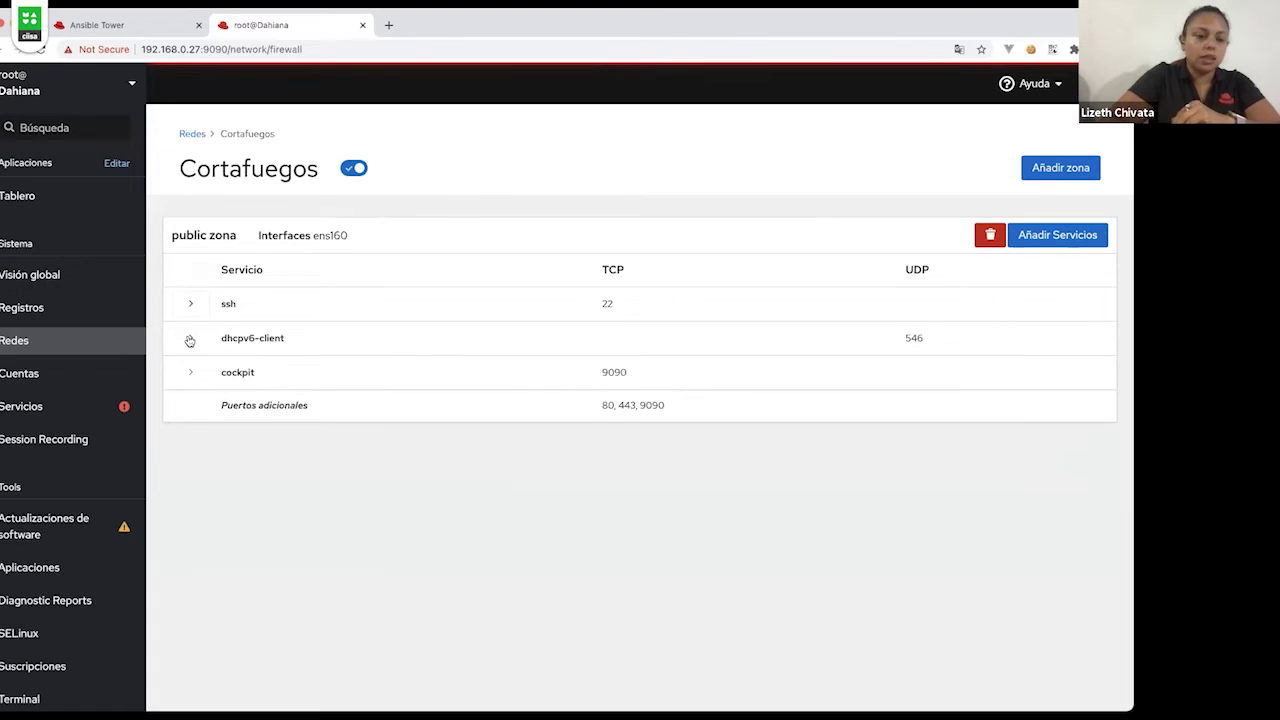
pyautogui.click(189, 341)
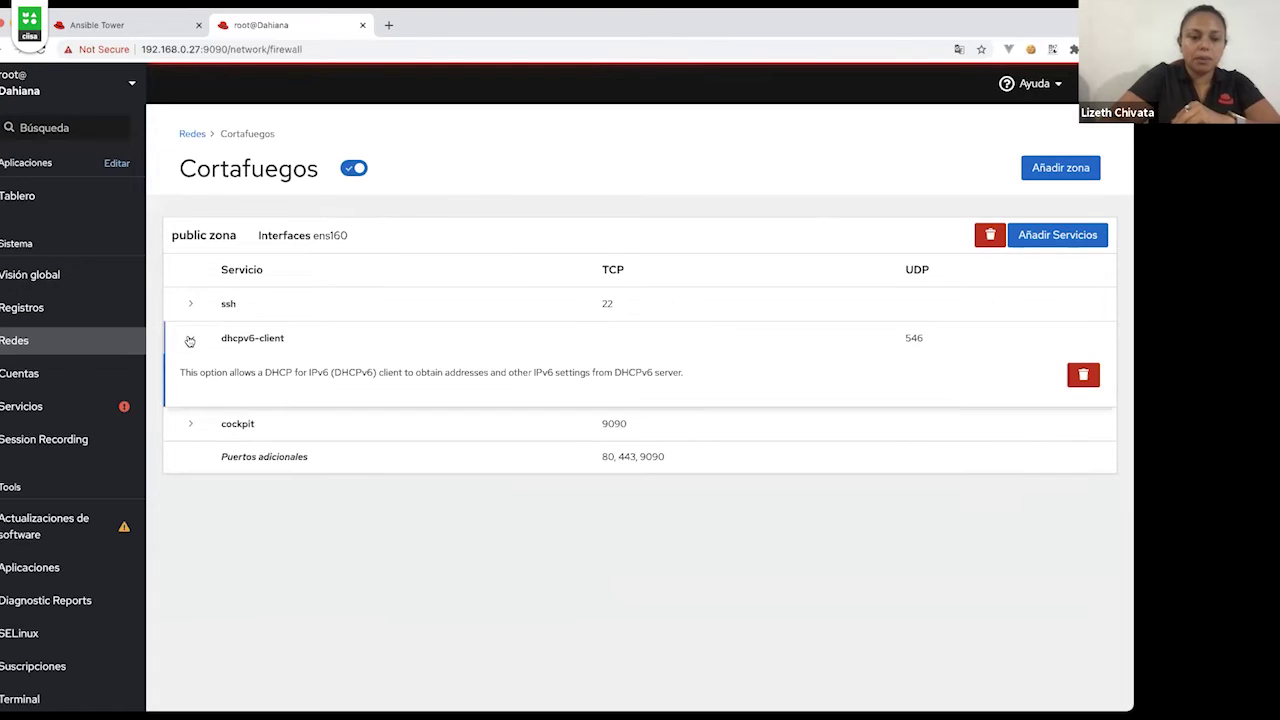
pyautogui.click(189, 428)
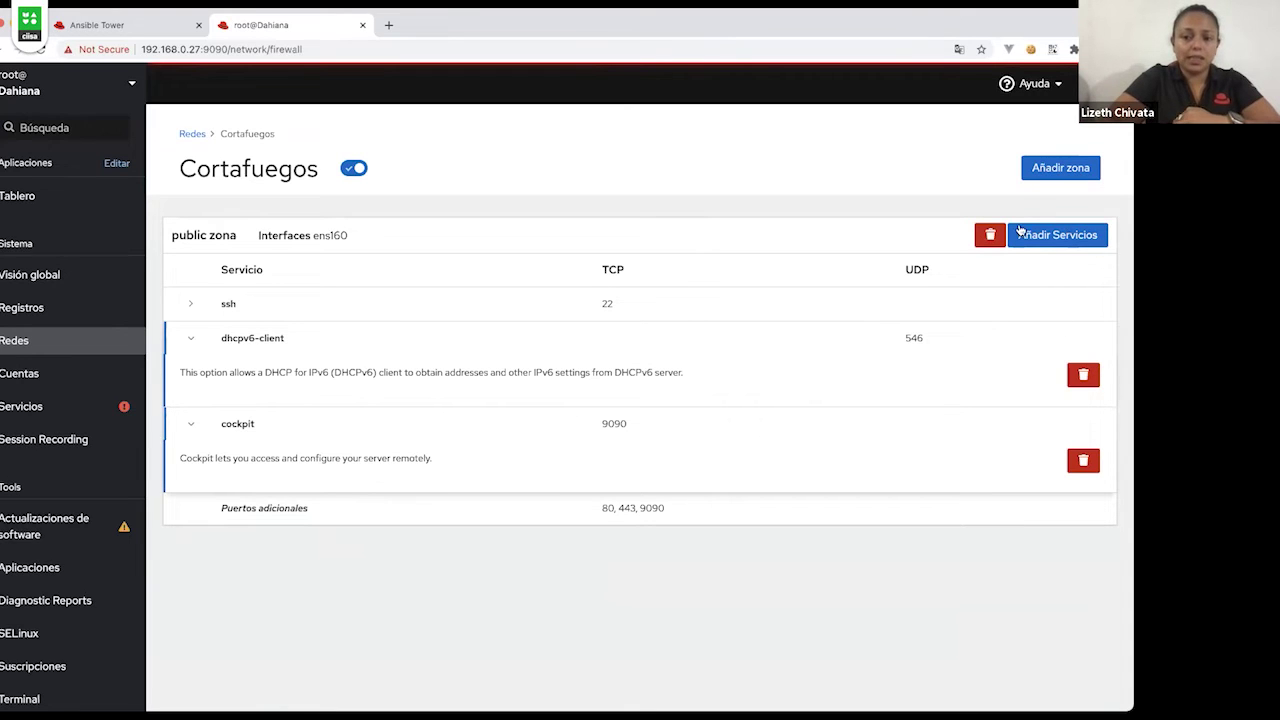
pyautogui.click(1058, 241)
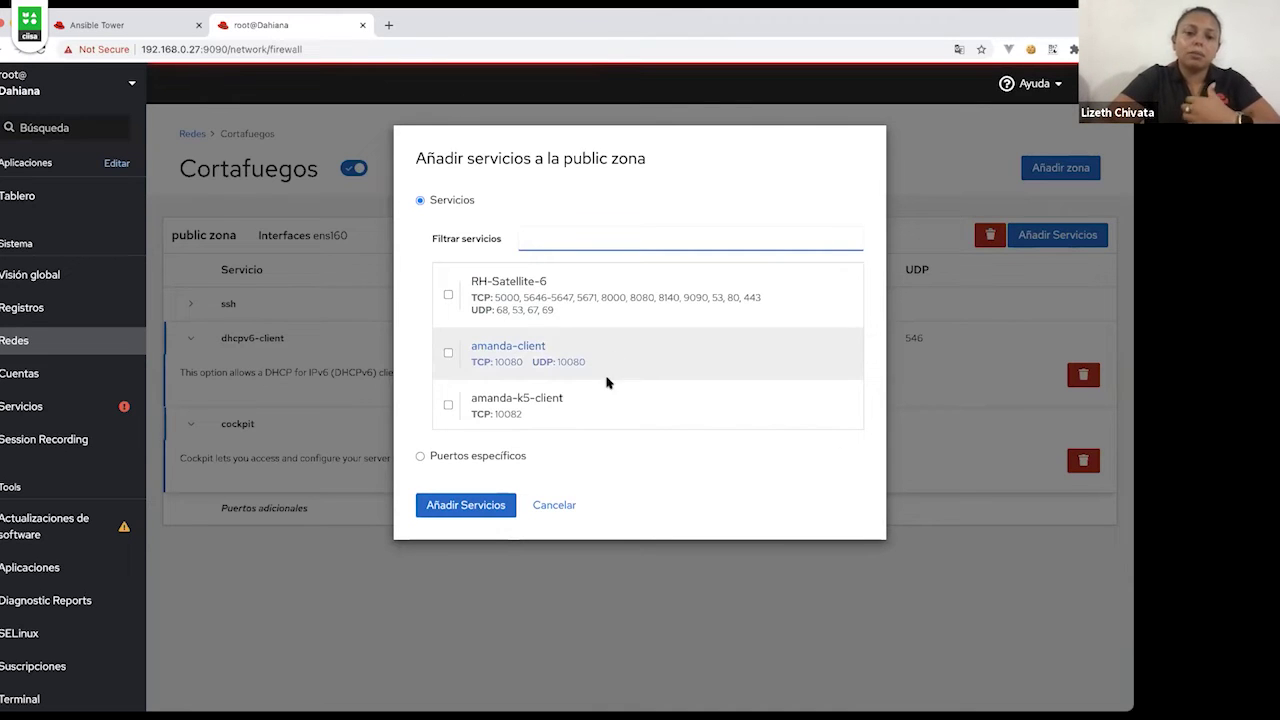
pyautogui.scroll(-1, 606, 382)
pyautogui.scroll(1, 606, 382)
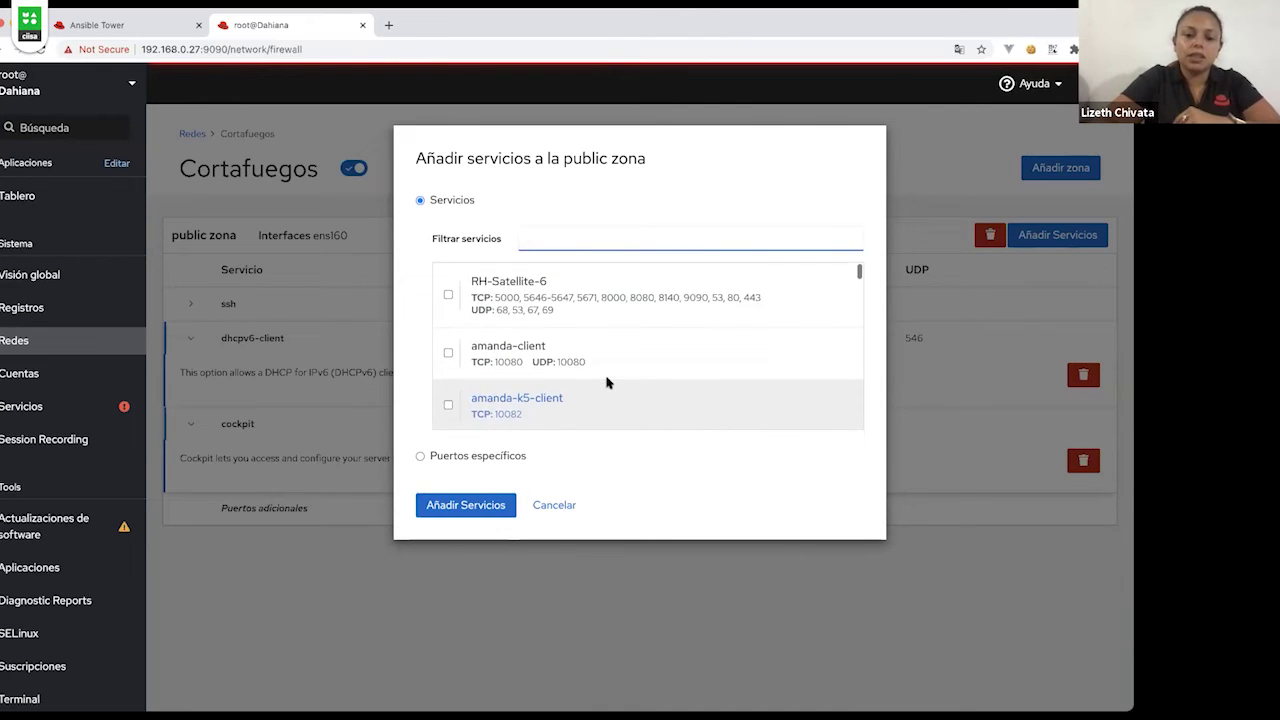
pyautogui.scroll(-2, 606, 382)
pyautogui.scroll(-10, 606, 382)
pyautogui.scroll(-3, 606, 382)
pyautogui.scroll(1, 606, 382)
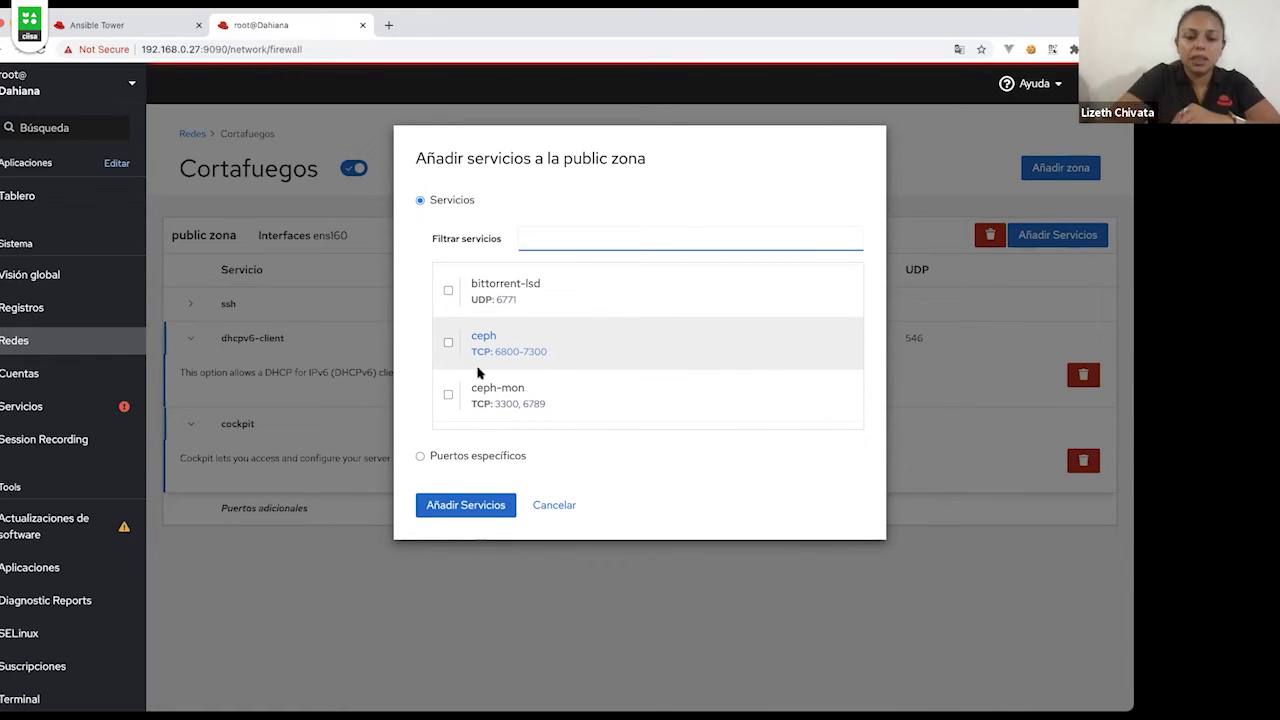
pyautogui.scroll(-4, 443, 432)
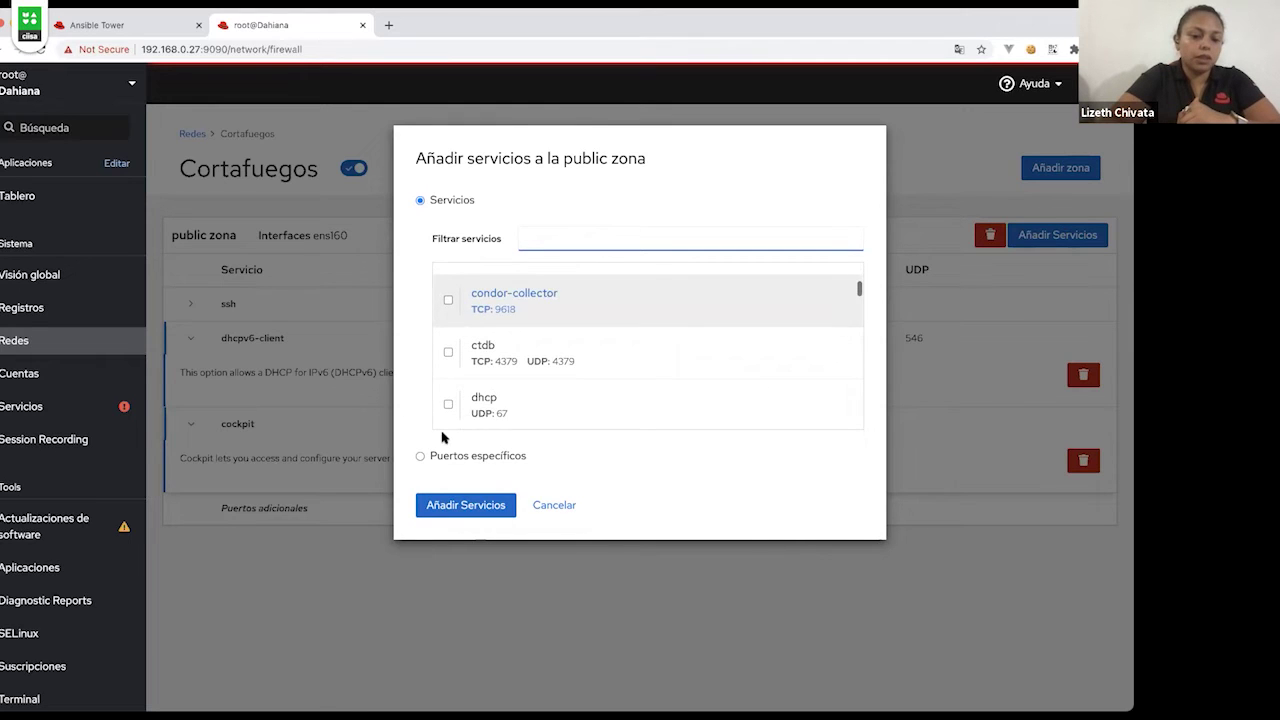
pyautogui.click(421, 454)
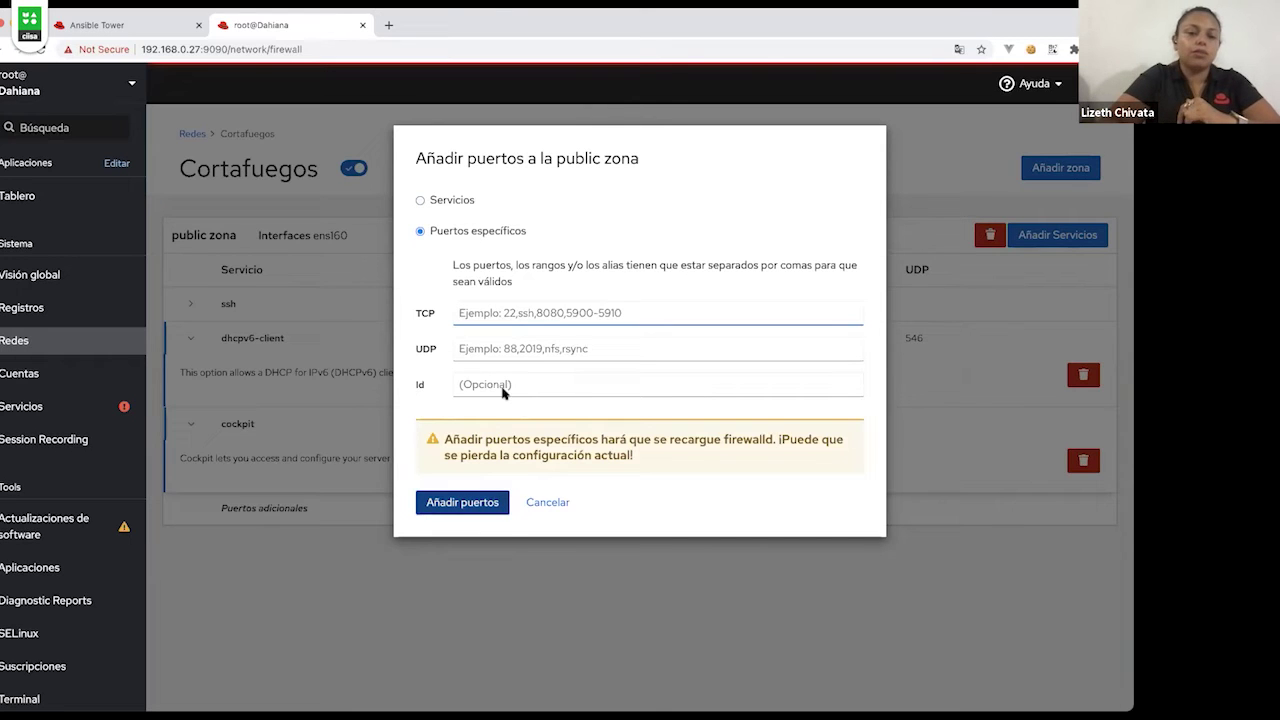
pyautogui.click(495, 502)
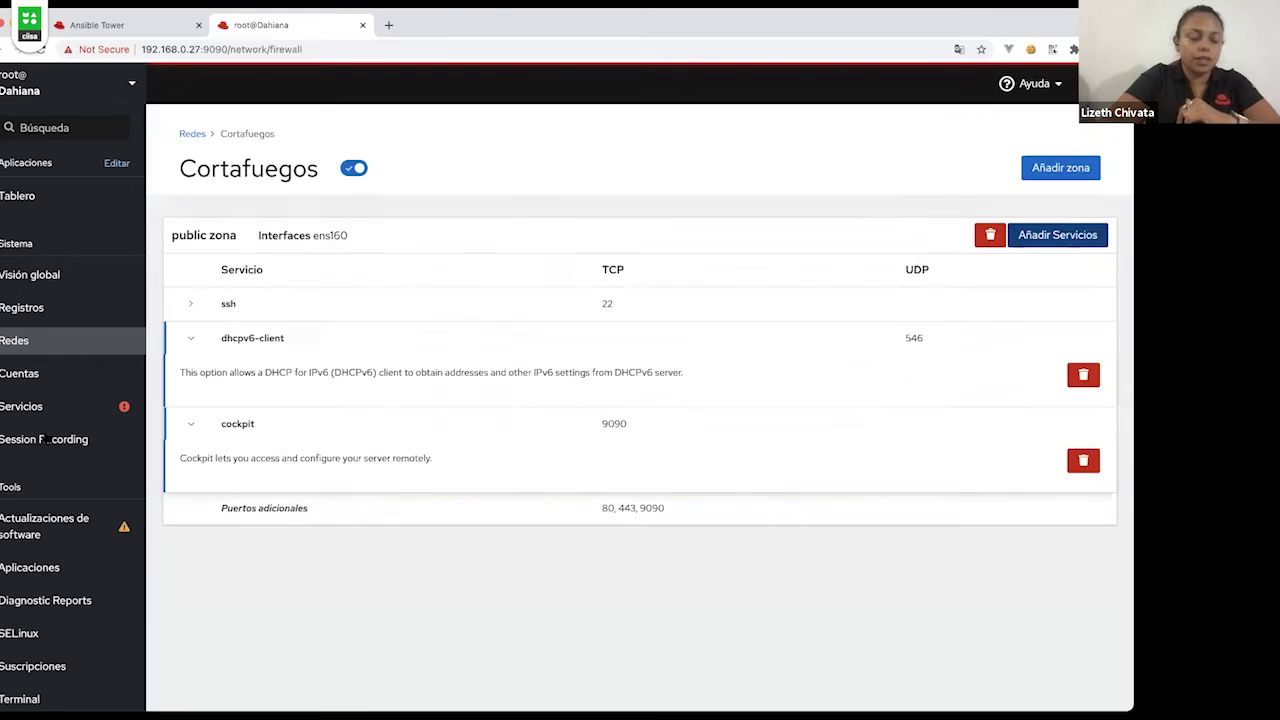
# - Return to the Redes page, closing the Ajustes del equipo dialog without applying it
pyautogui.click(22, 374)
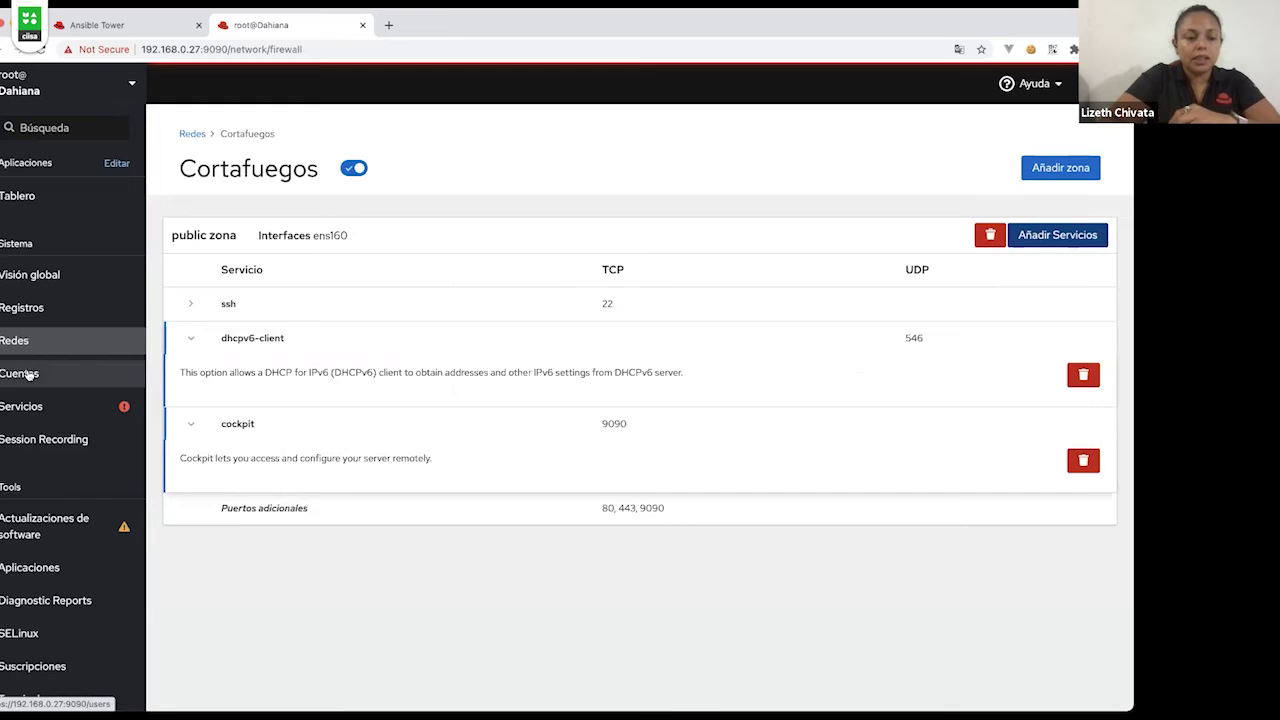
pyautogui.click(190, 133)
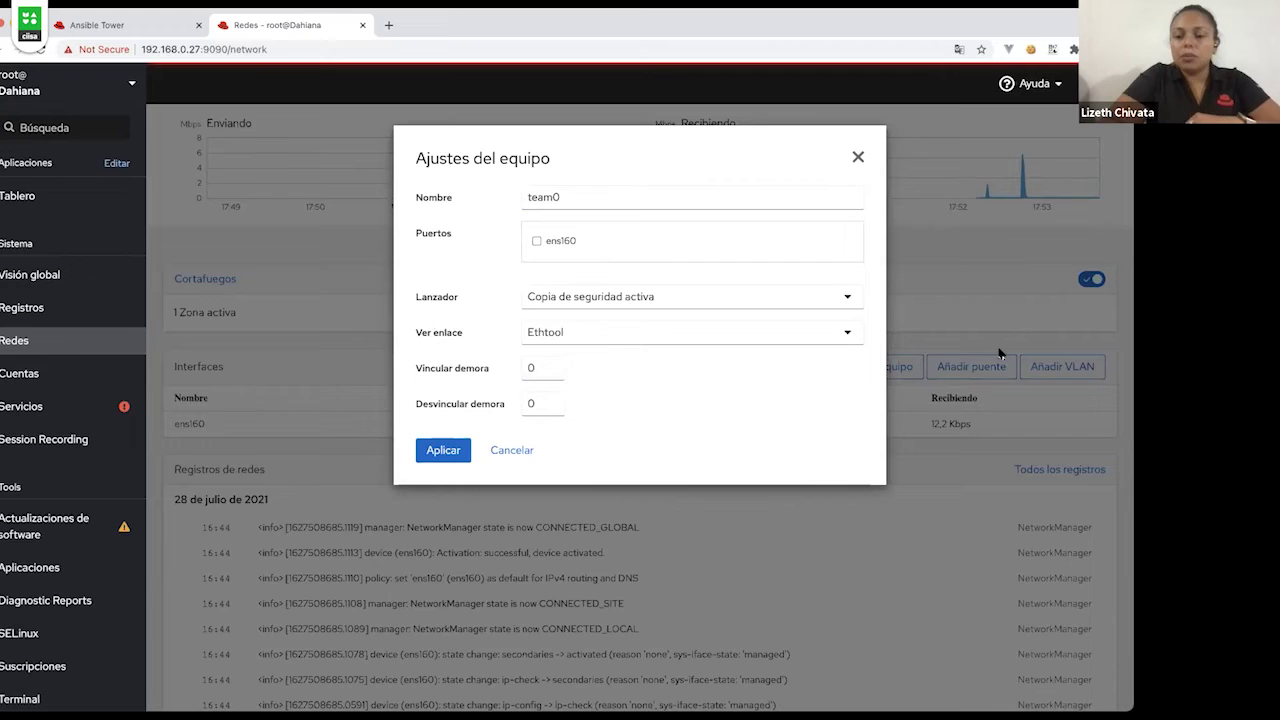
pyautogui.click(859, 158)
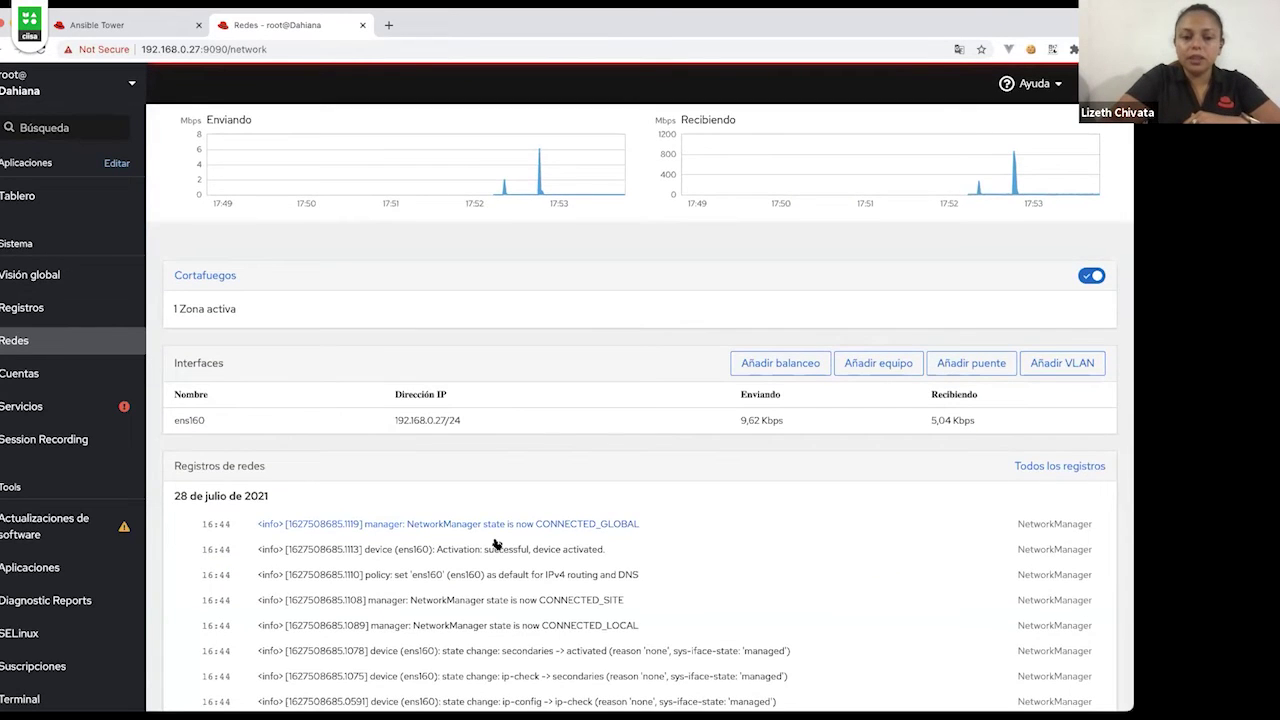
pyautogui.scroll(-1, 497, 545)
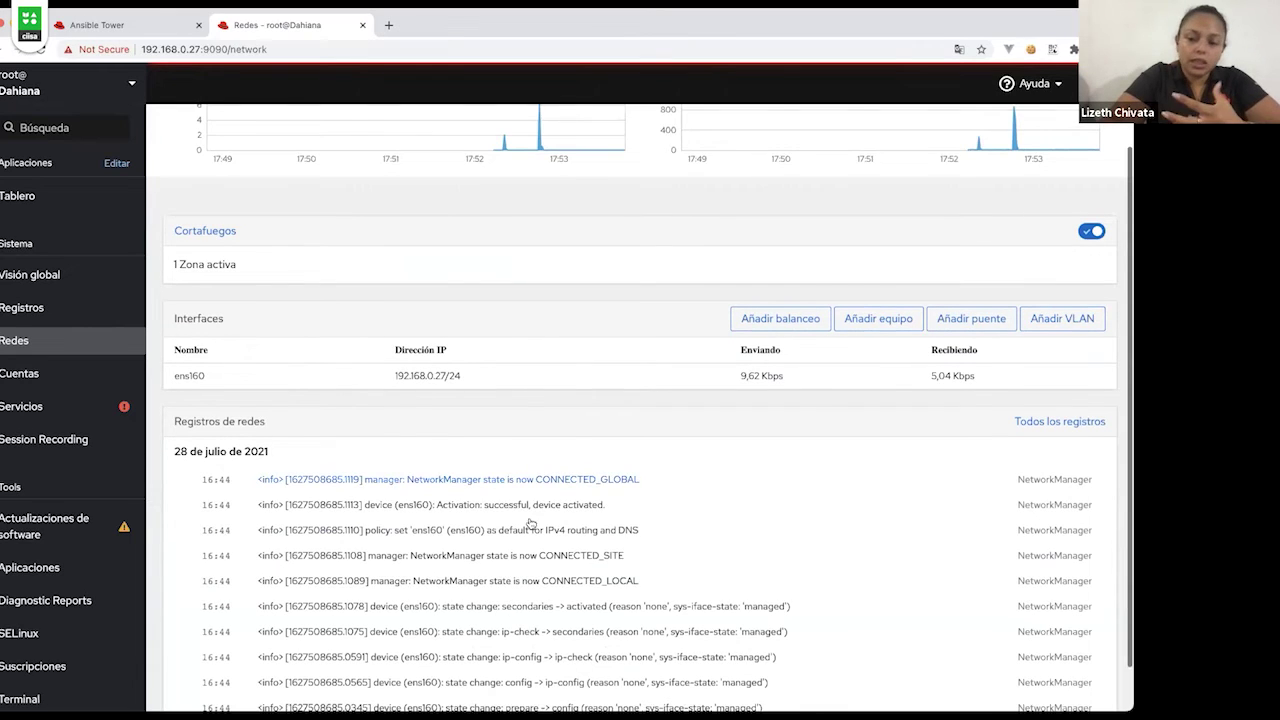
pyautogui.scroll(-1, 531, 523)
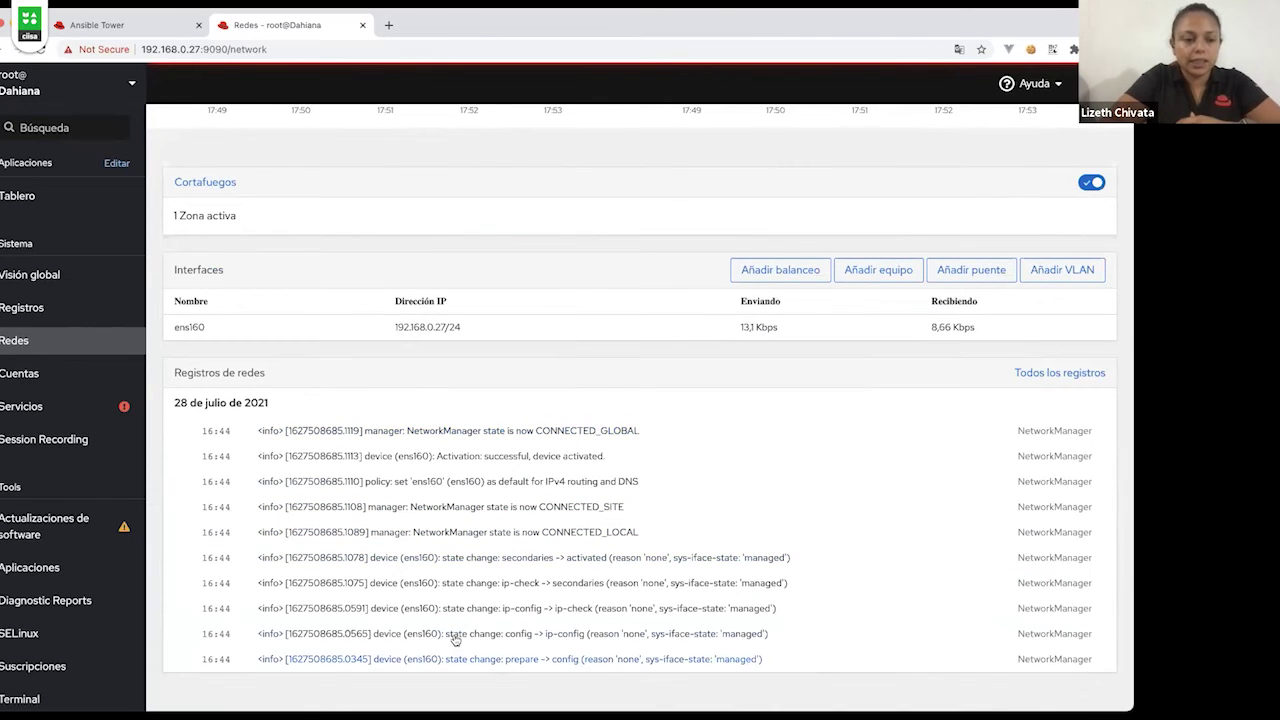
# - In Cuentas, start a new account and enter the user's full name
pyautogui.click(22, 373)
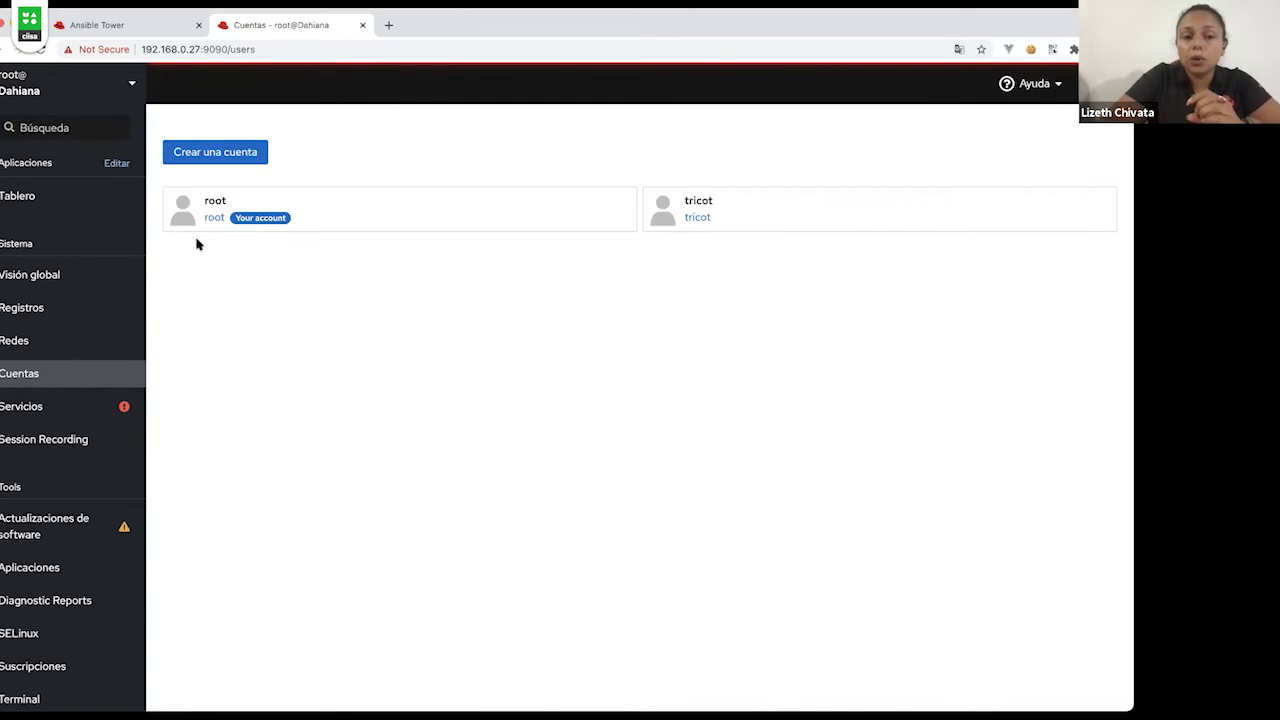
pyautogui.click(220, 153)
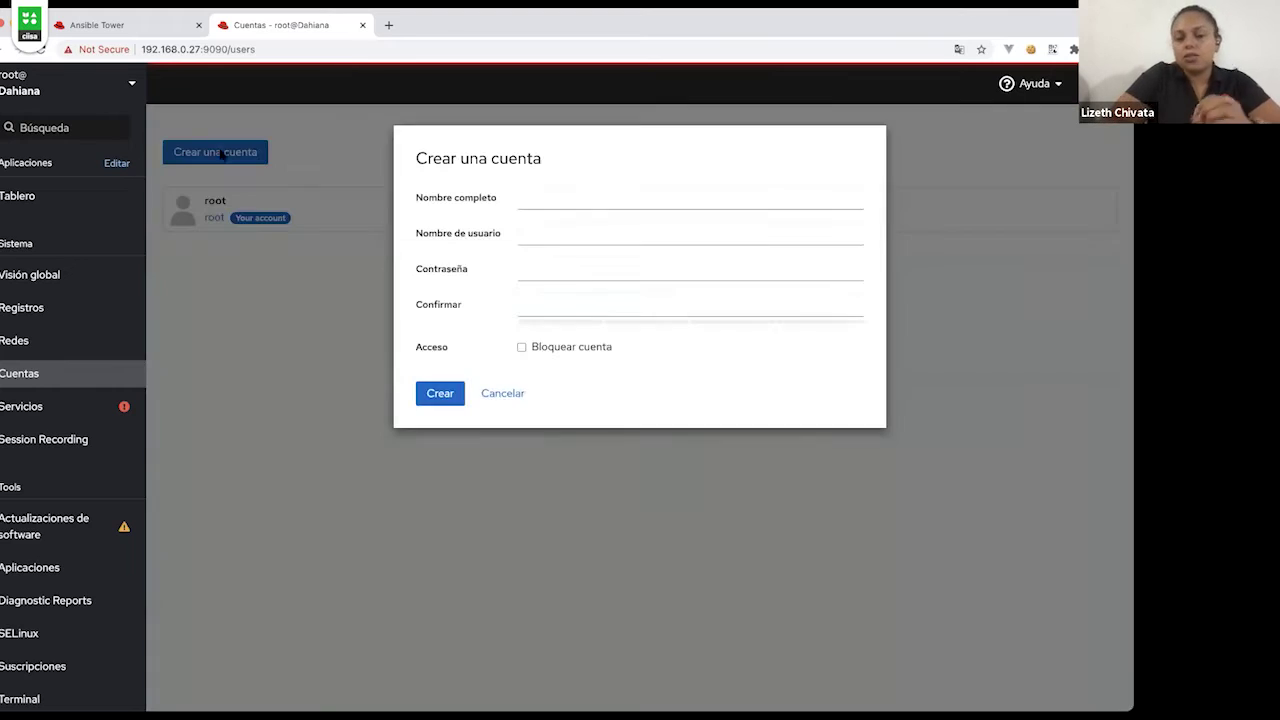
pyautogui.click(523, 198)
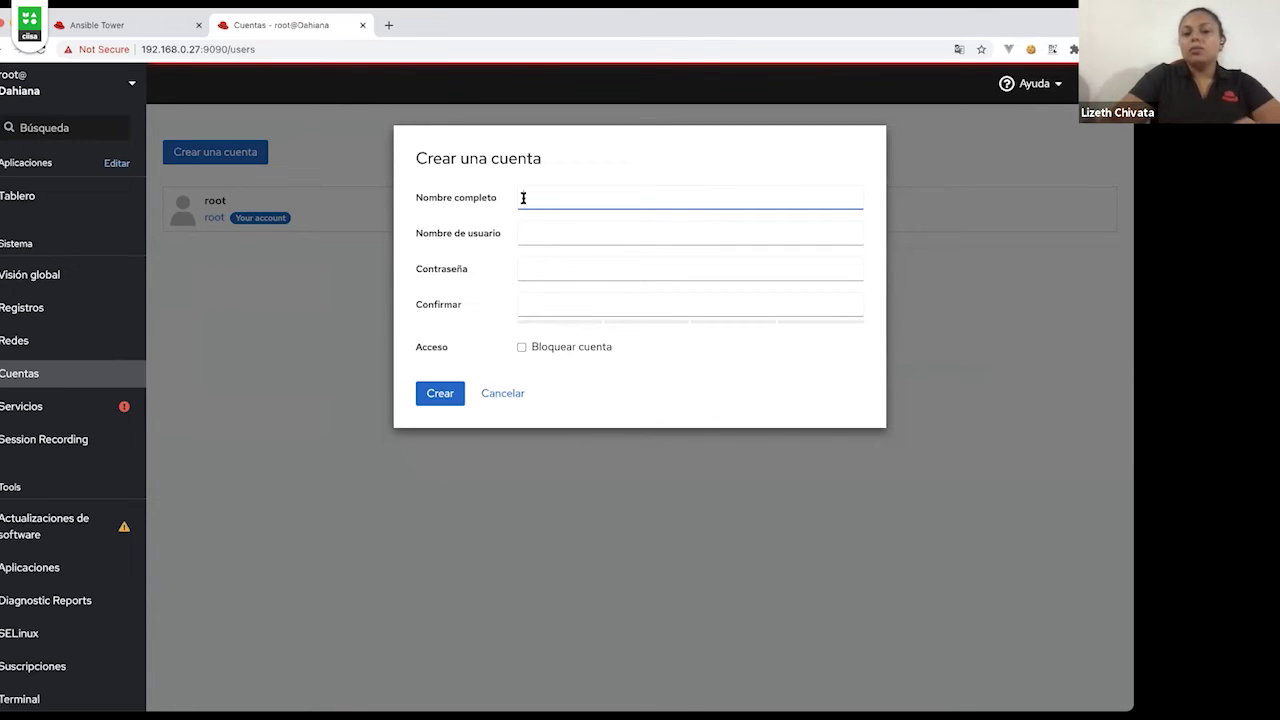
pyautogui.click(529, 232)
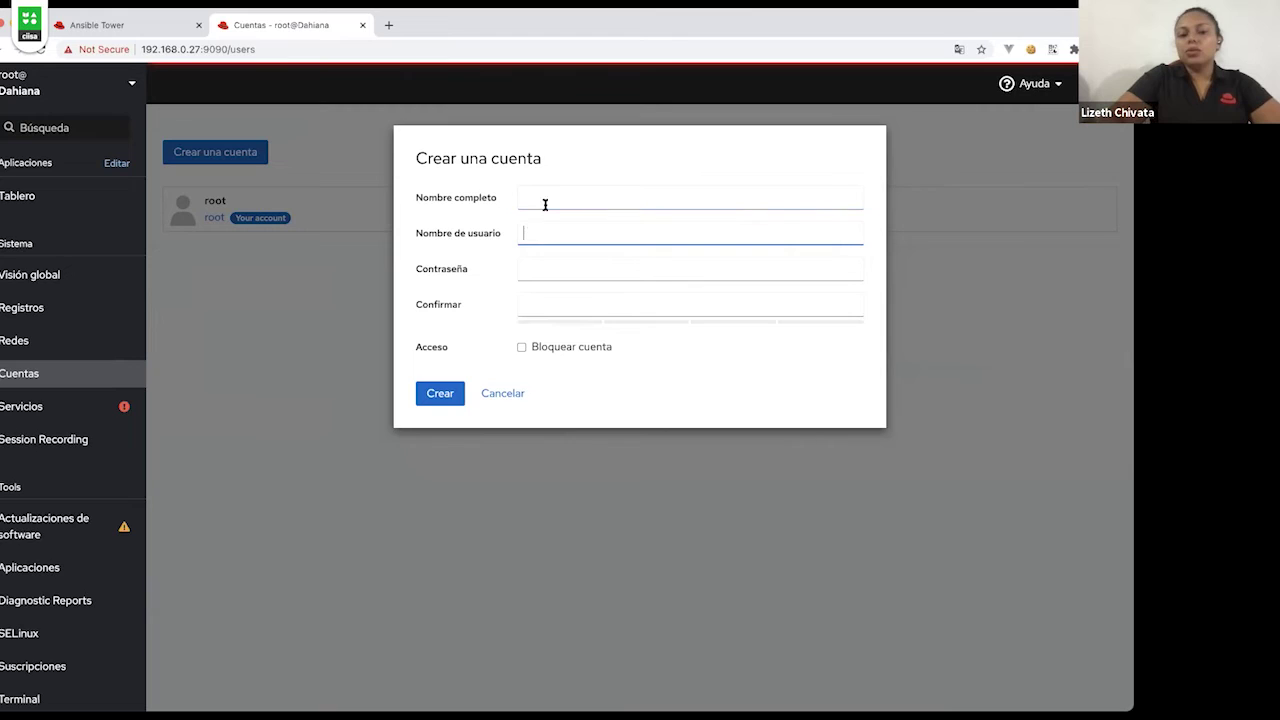
pyautogui.click(539, 200)
pyautogui.write('Lia Lara')
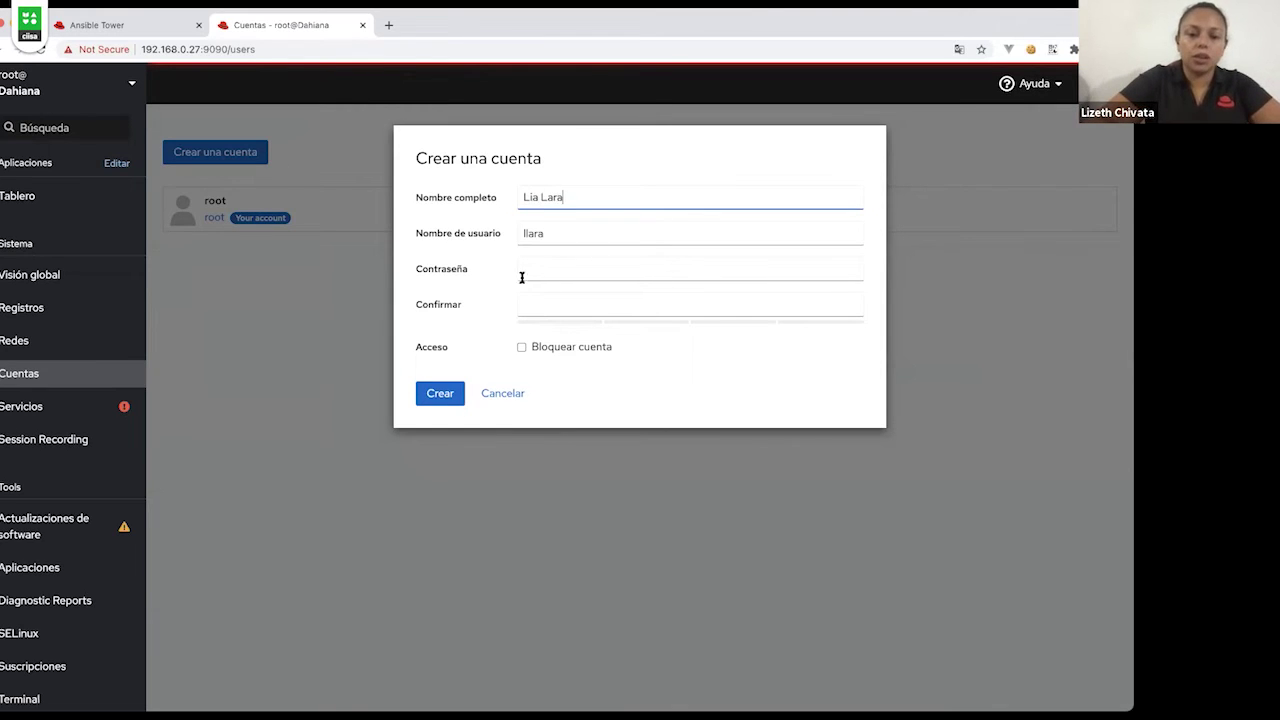
# - Enter and confirm the account password, then create the account with Crear
pyautogui.click(528, 269)
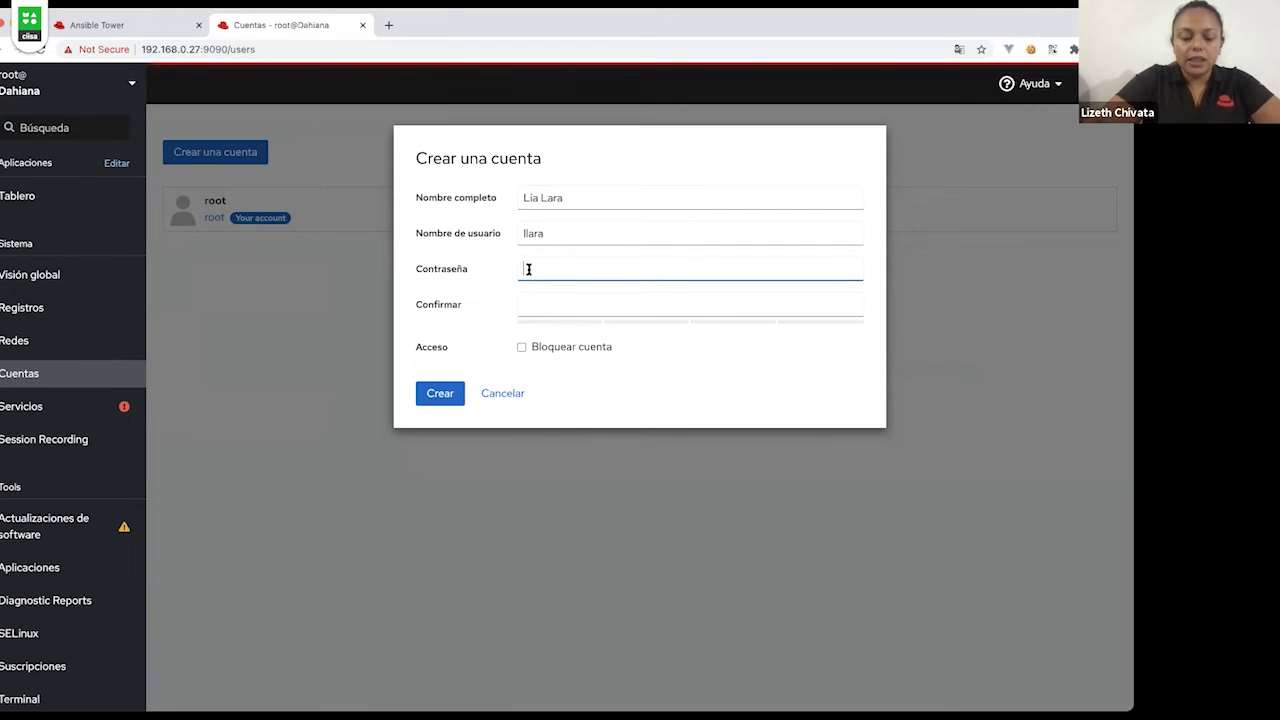
pyautogui.write('•••••••••')
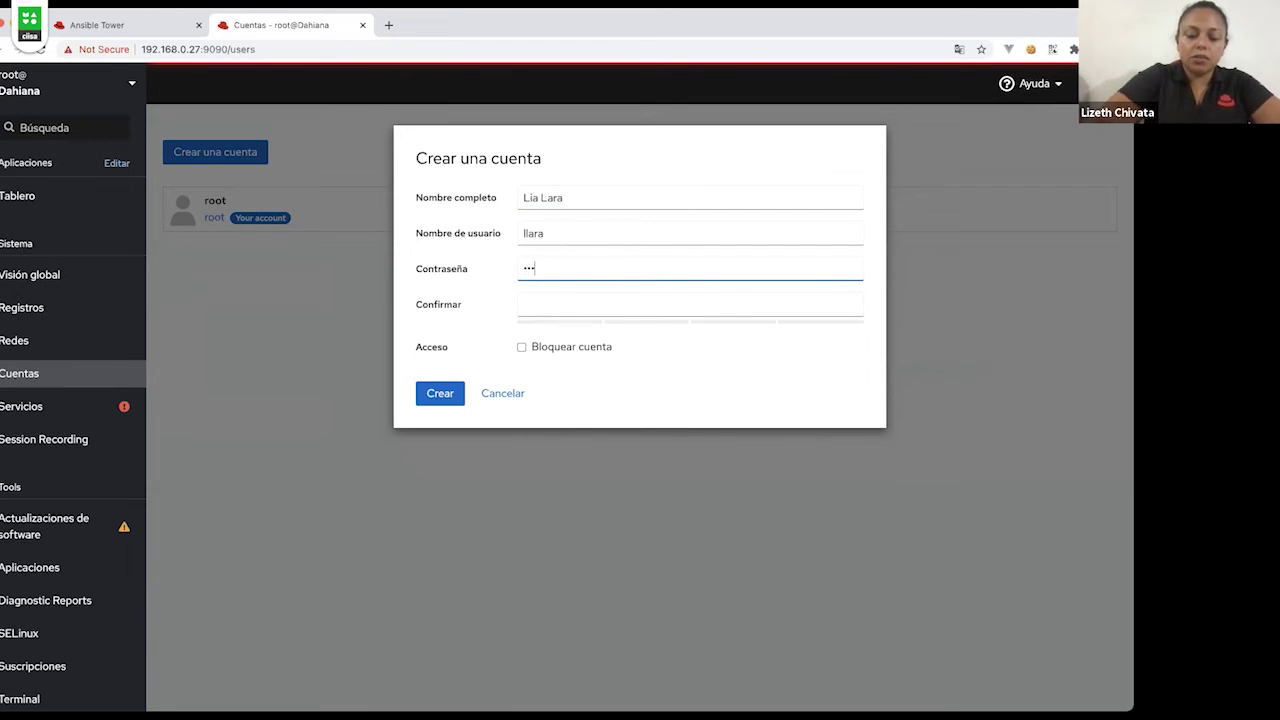
pyautogui.write('•')
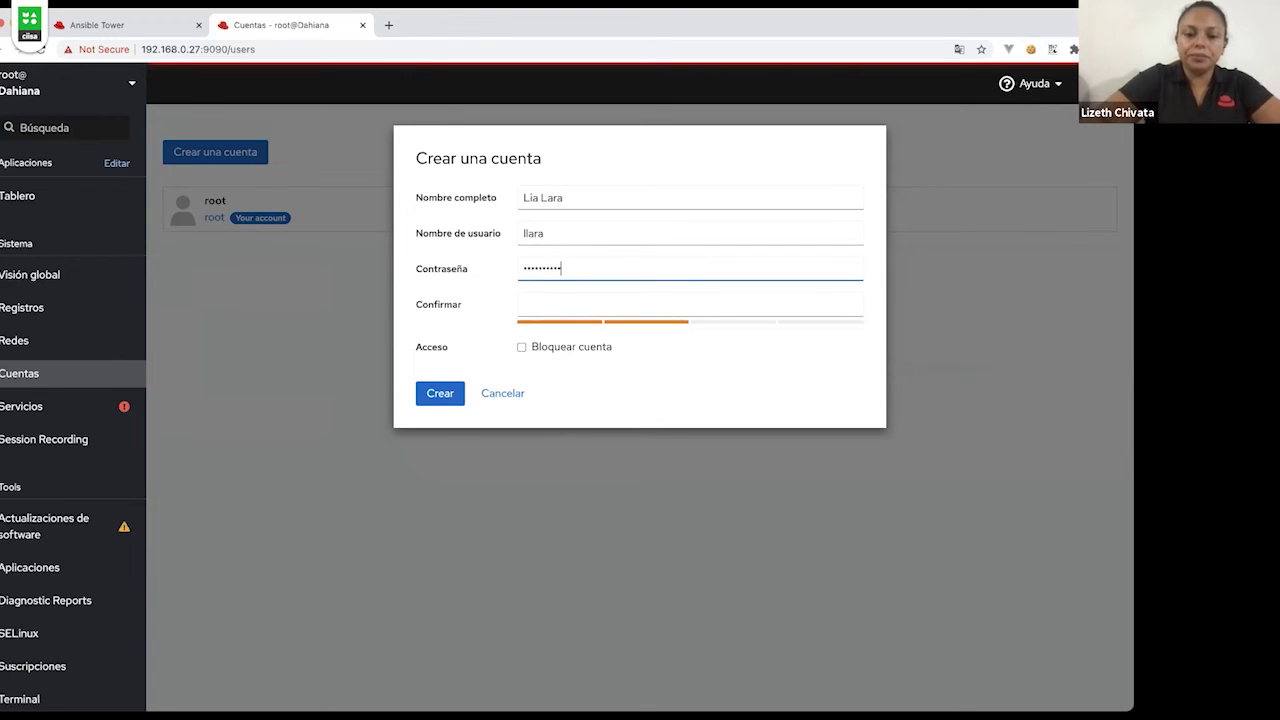
pyautogui.click(551, 297)
pyautogui.write('•••••••••')
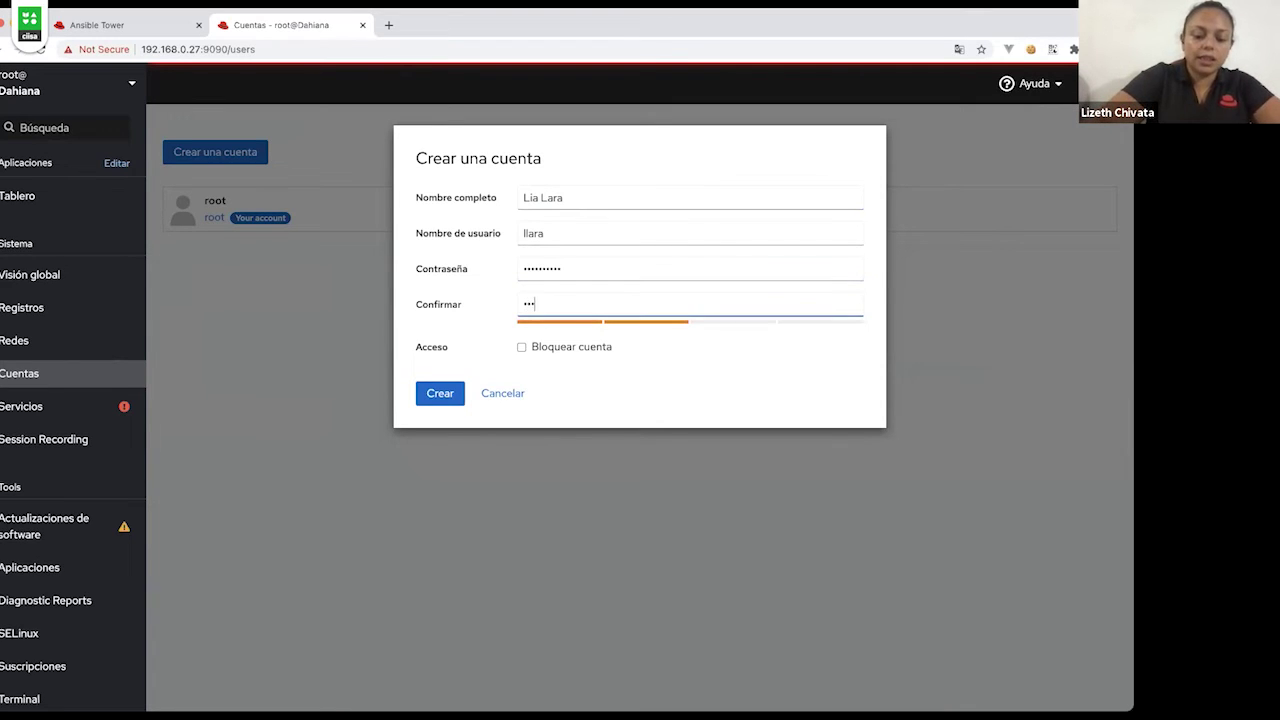
pyautogui.write('•')
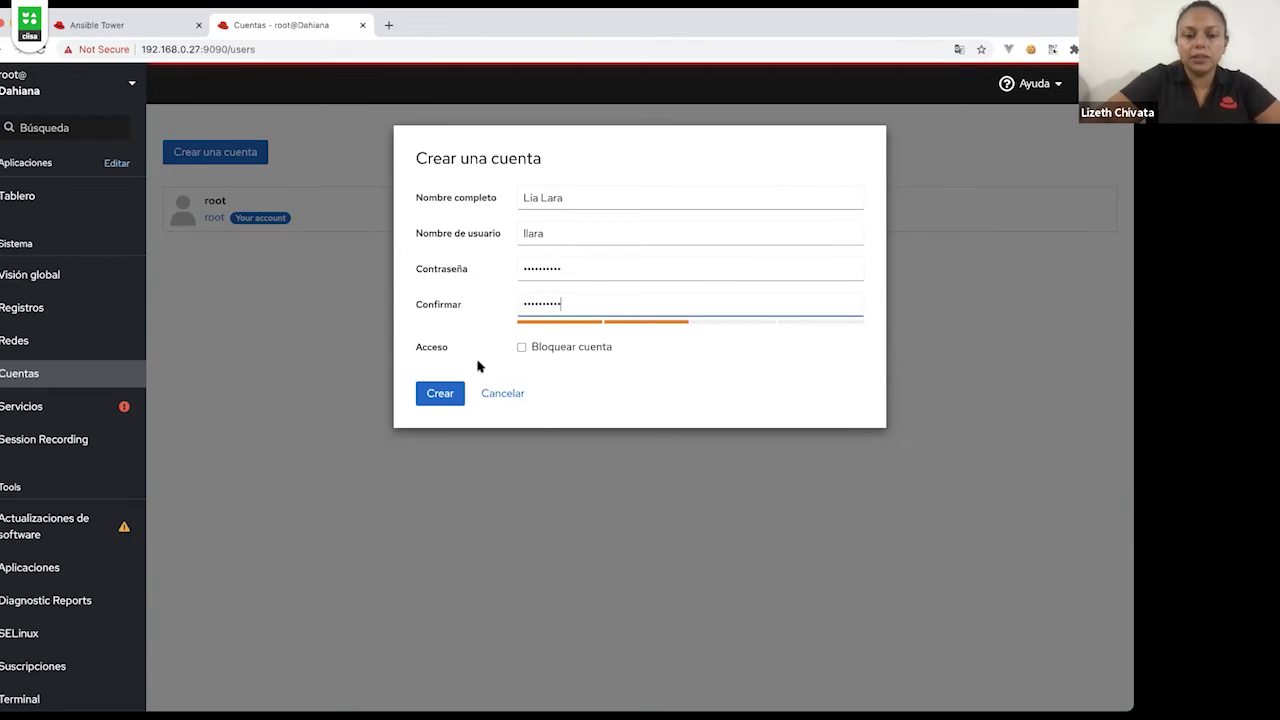
pyautogui.click(440, 393)
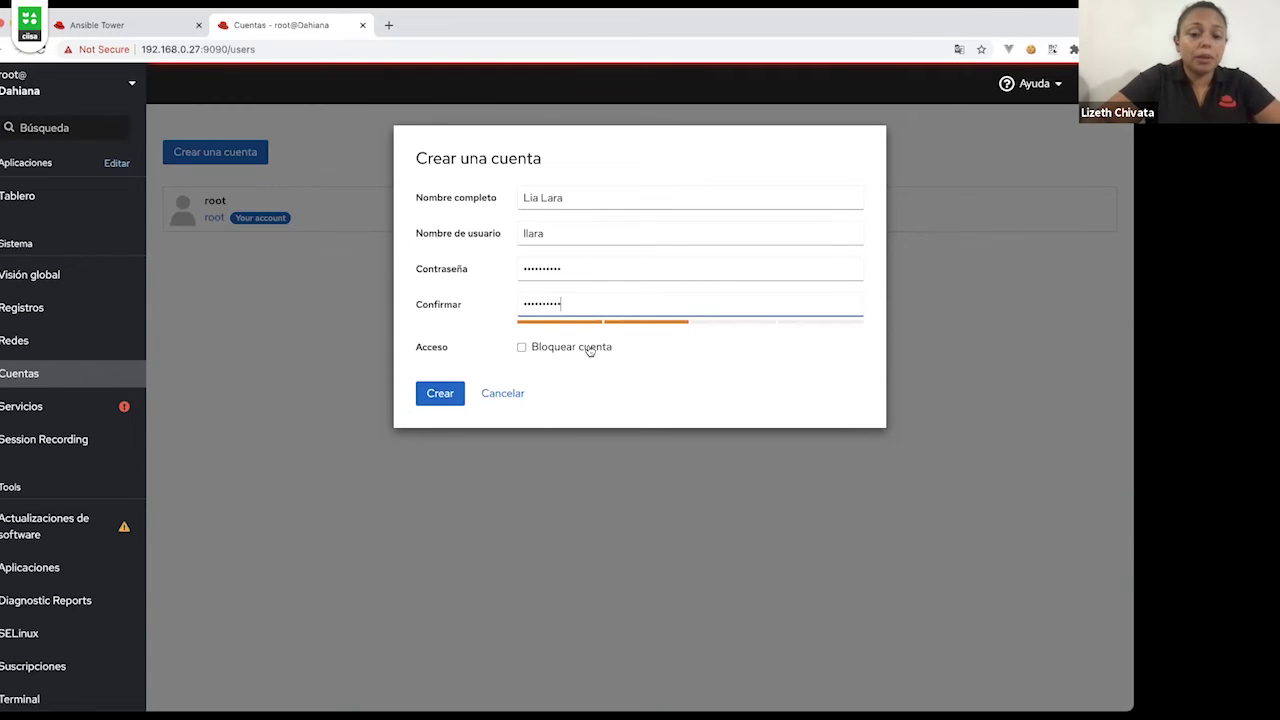
pyautogui.click(441, 395)
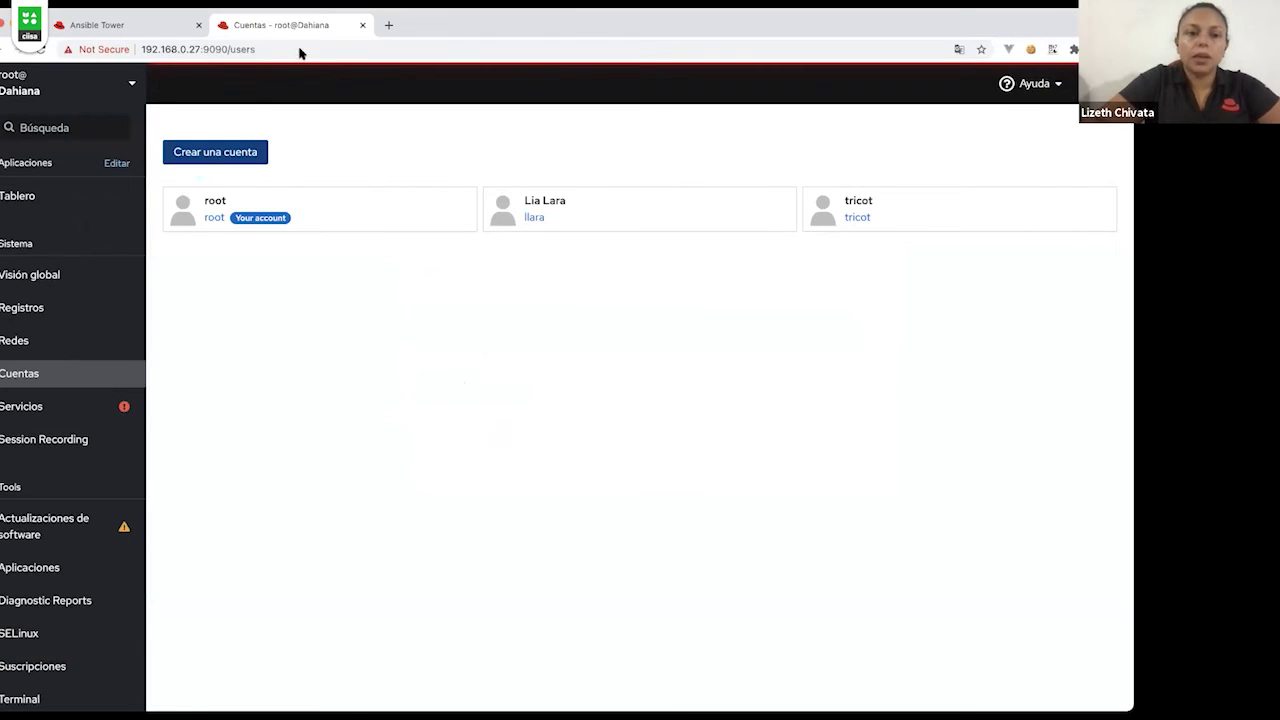
# - Log out and sign back in with the new user's username and password
pyautogui.click(1033, 83)
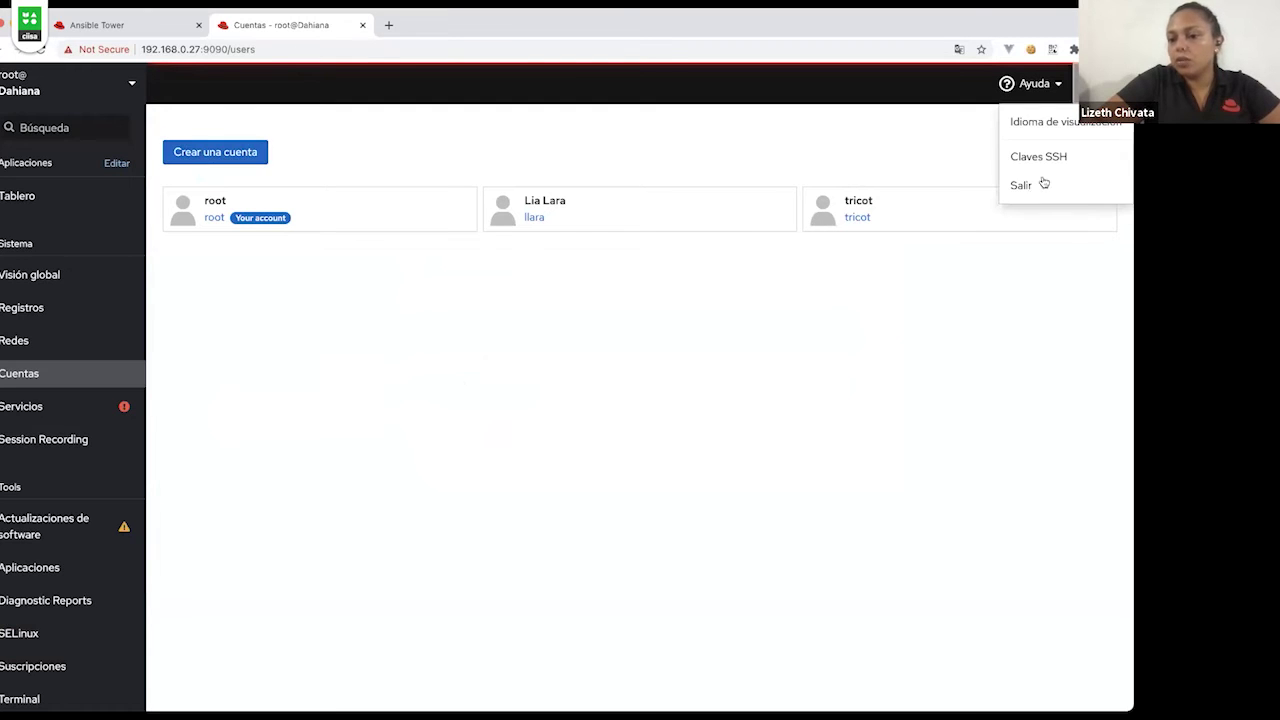
pyautogui.click(948, 191)
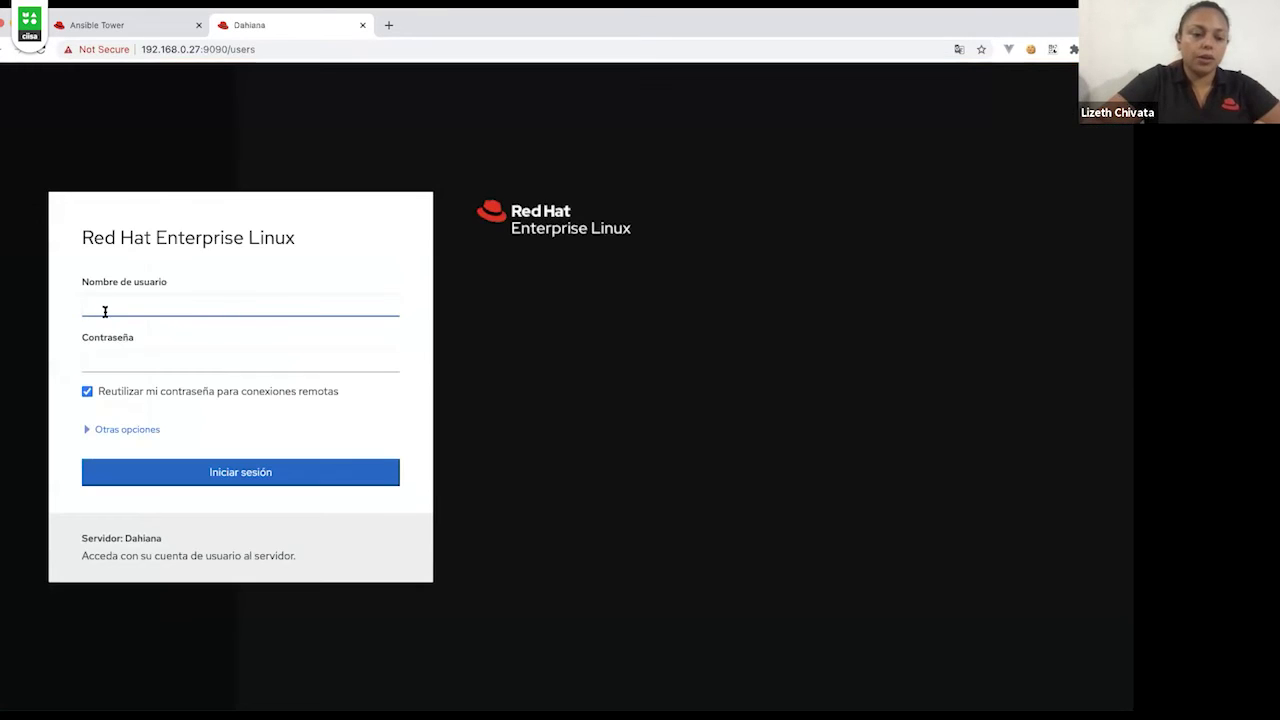
pyautogui.write('lla')
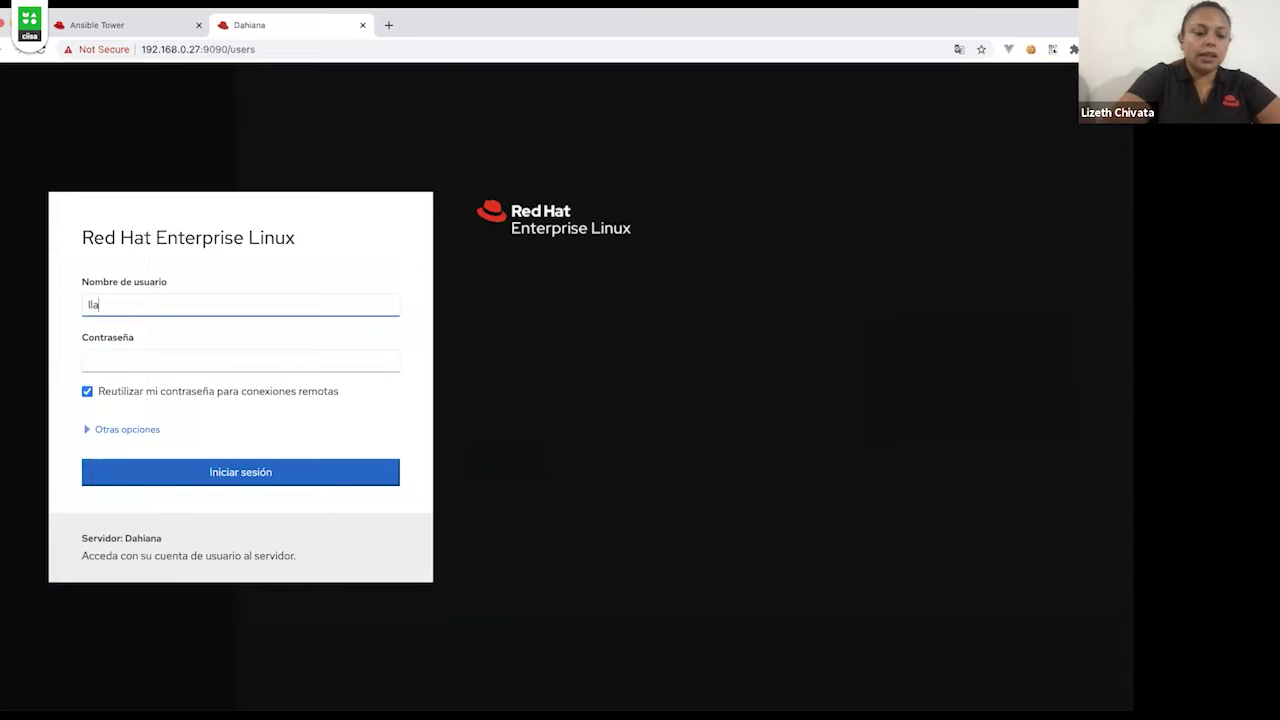
pyautogui.write('ra')
pyautogui.click(102, 366)
pyautogui.write('••••••••••')
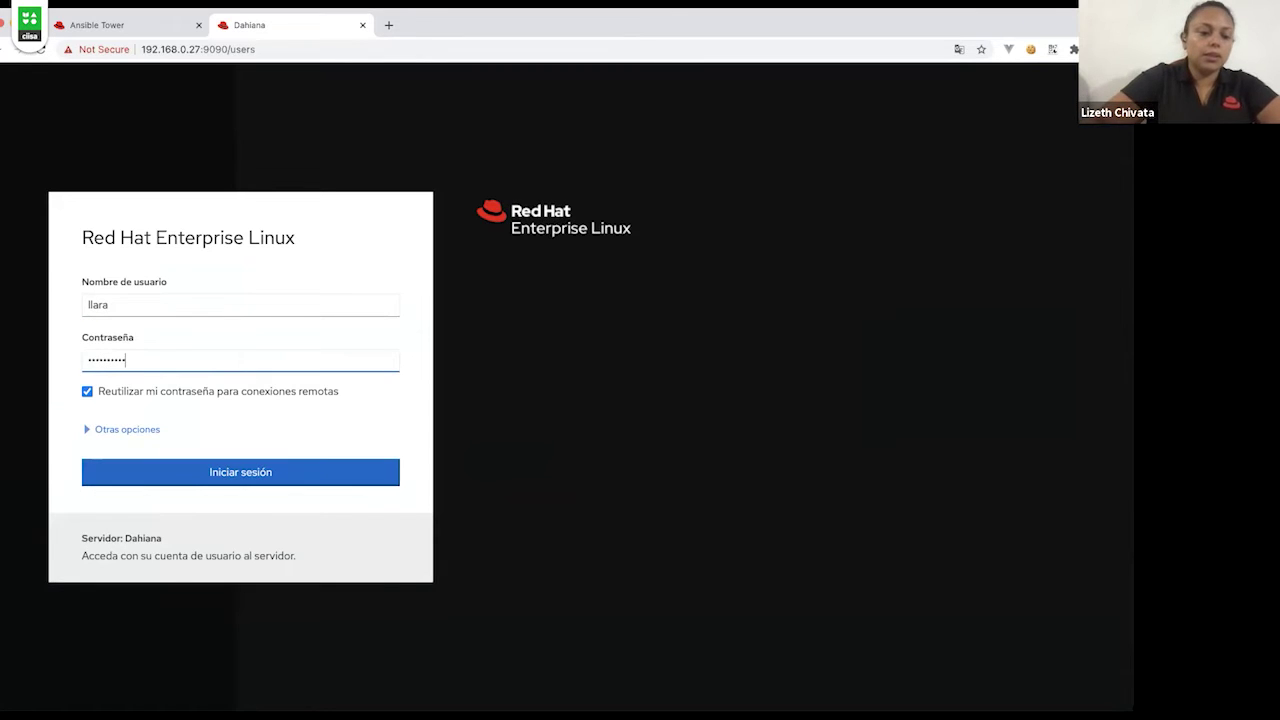
pyautogui.press('Return')
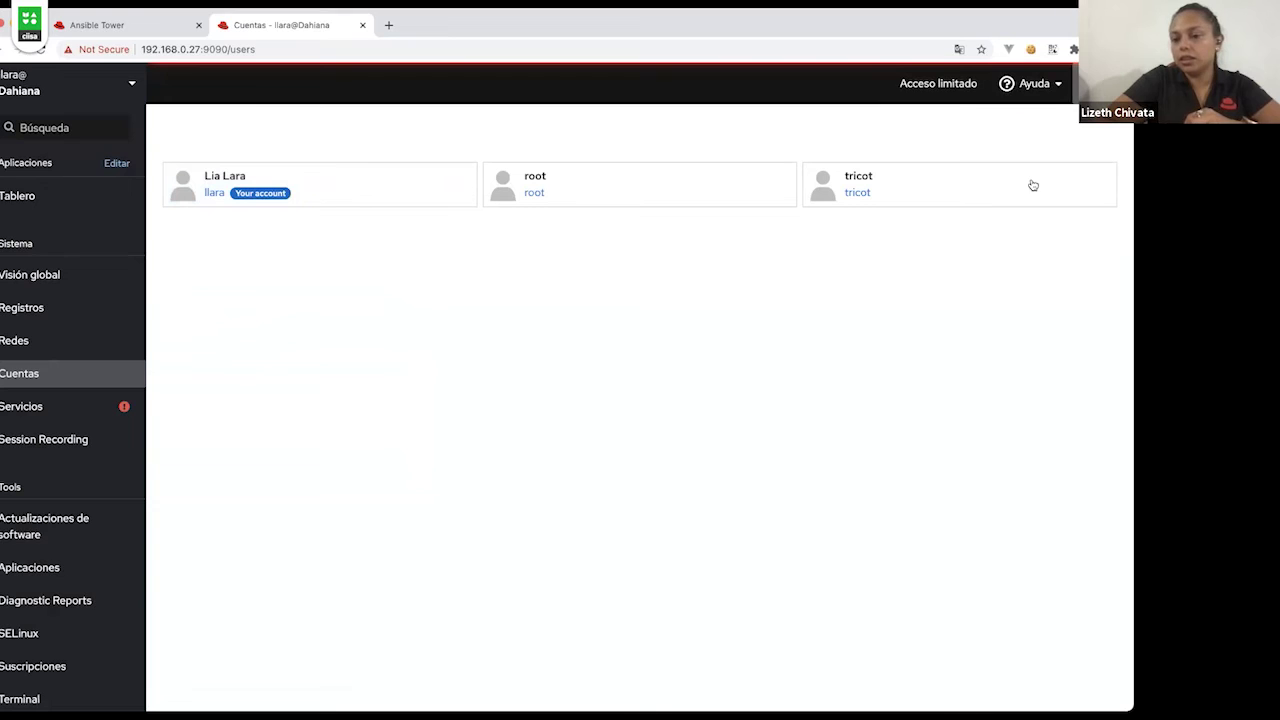
# - Open the Servicios list as the new user, then log out again
pyautogui.click(1030, 83)
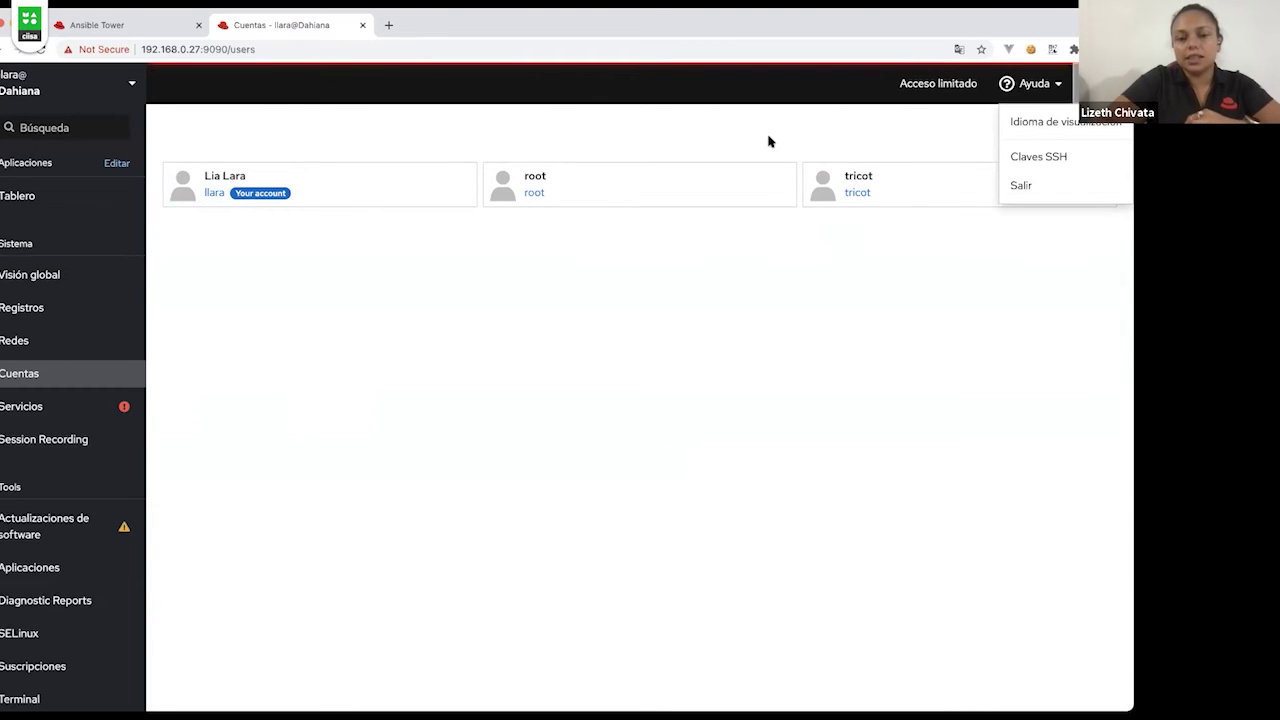
pyautogui.click(25, 410)
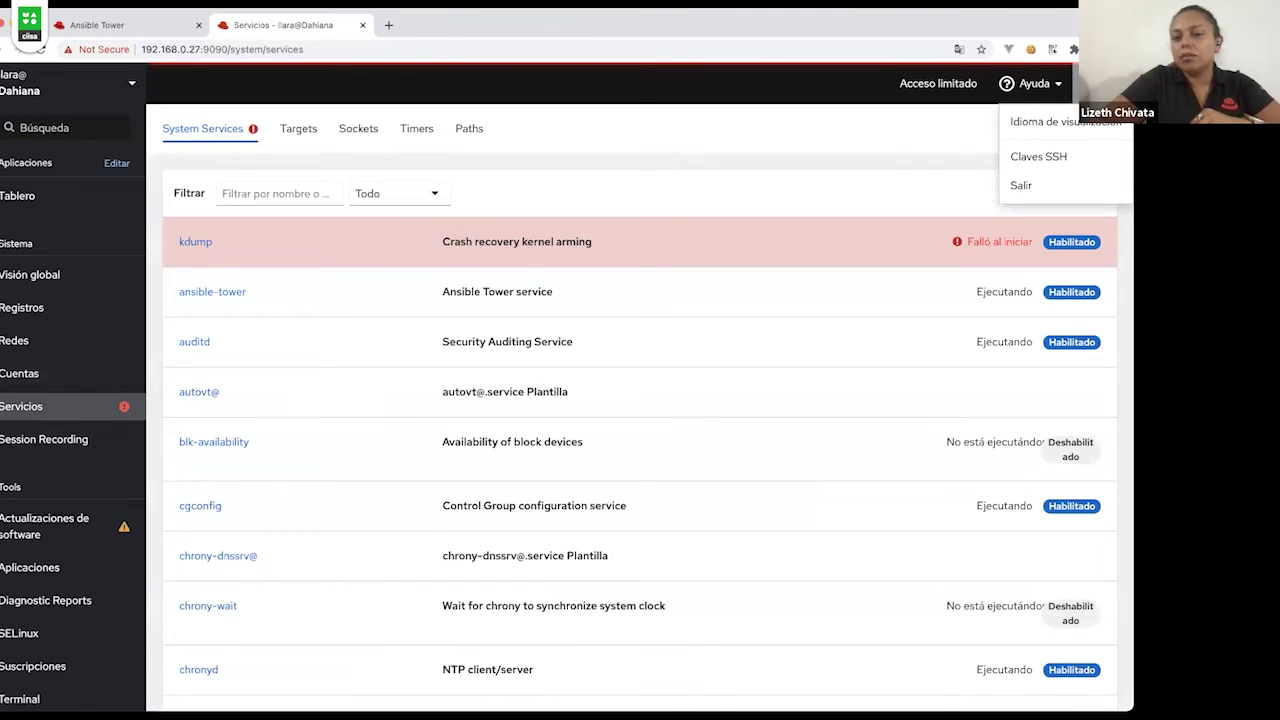
pyautogui.press('Escape')
pyautogui.click(1034, 83)
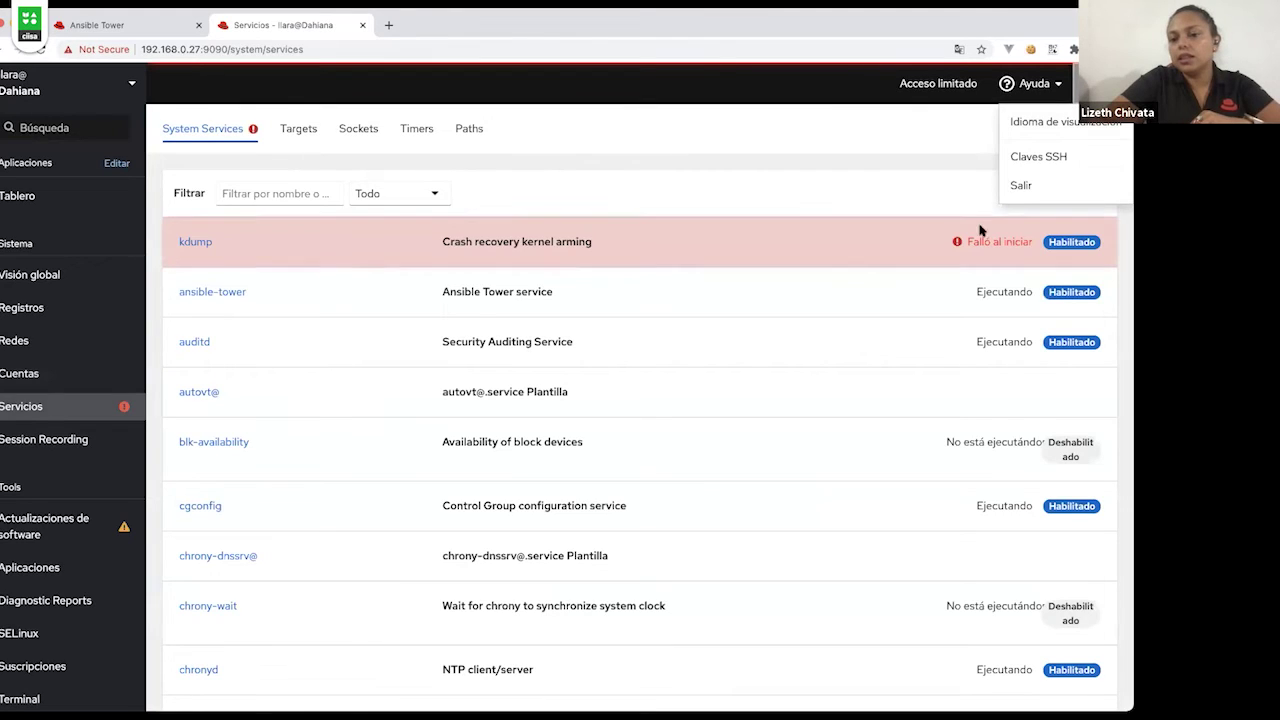
pyautogui.click(1021, 186)
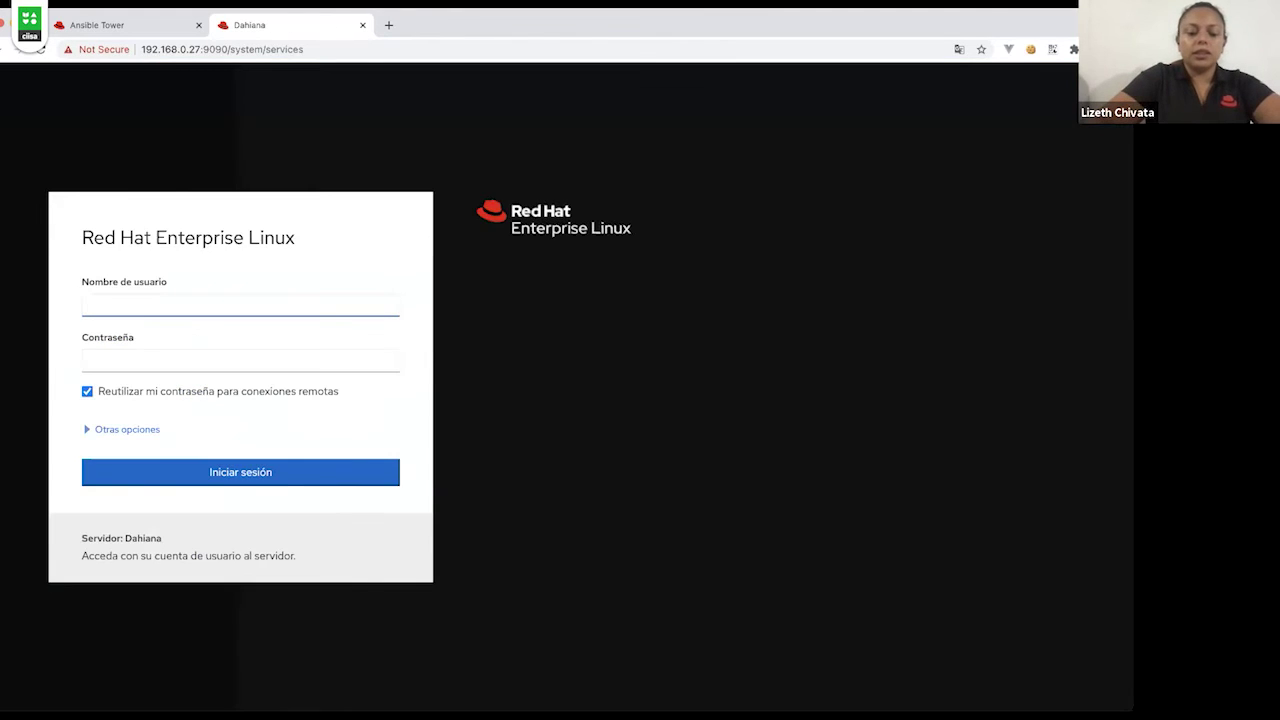
# - Sign in to Cockpit as root with the root password
pyautogui.write('ro')
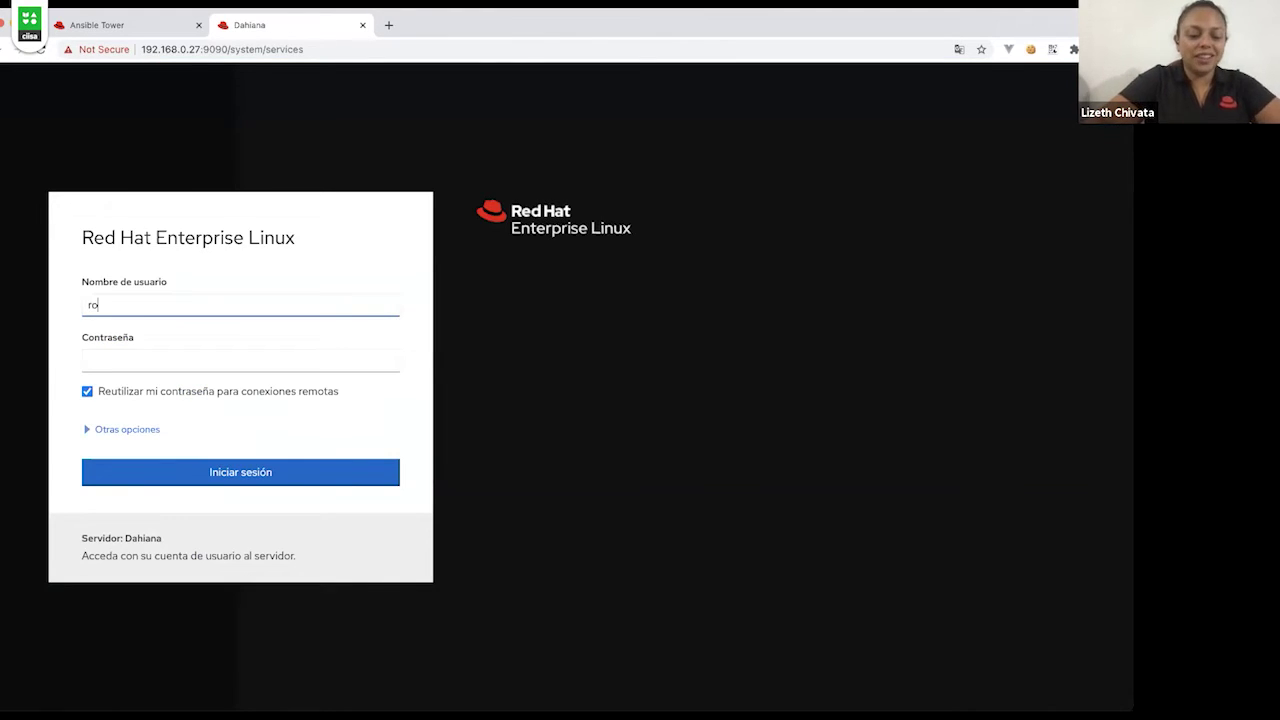
pyautogui.write('ot')
pyautogui.click(240, 360)
pyautogui.write('•••')
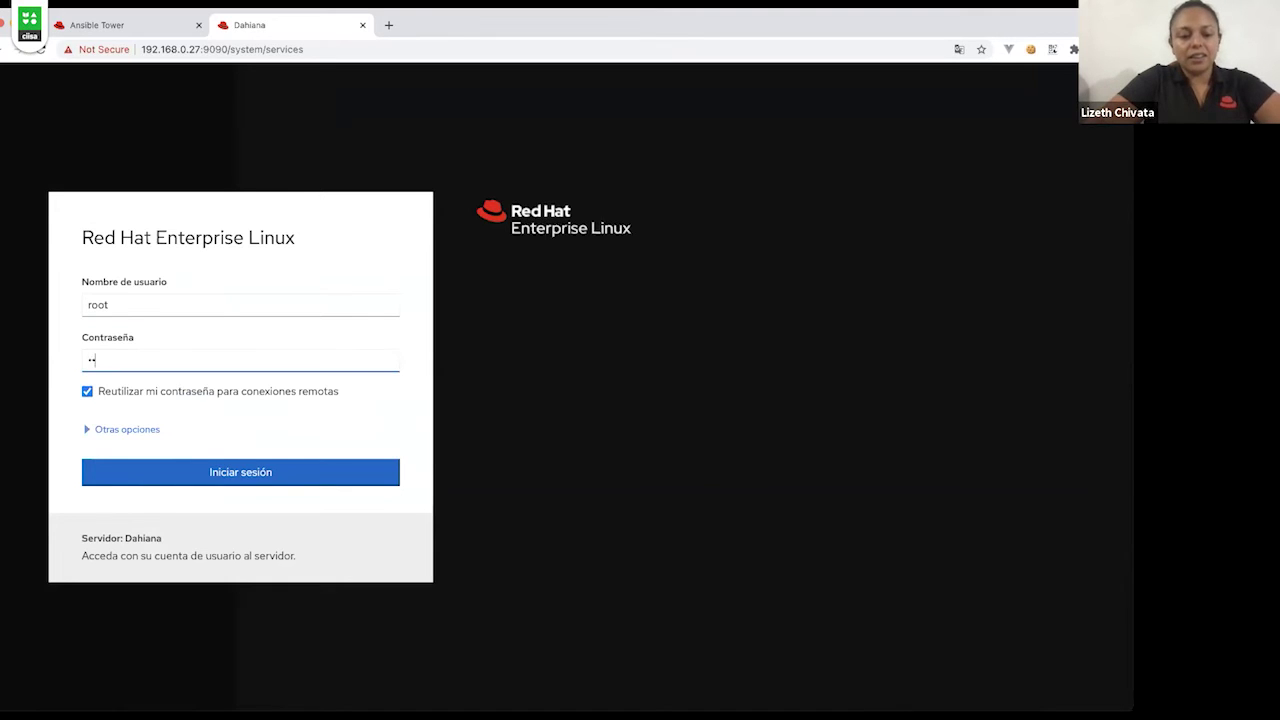
pyautogui.write('••••••••••••')
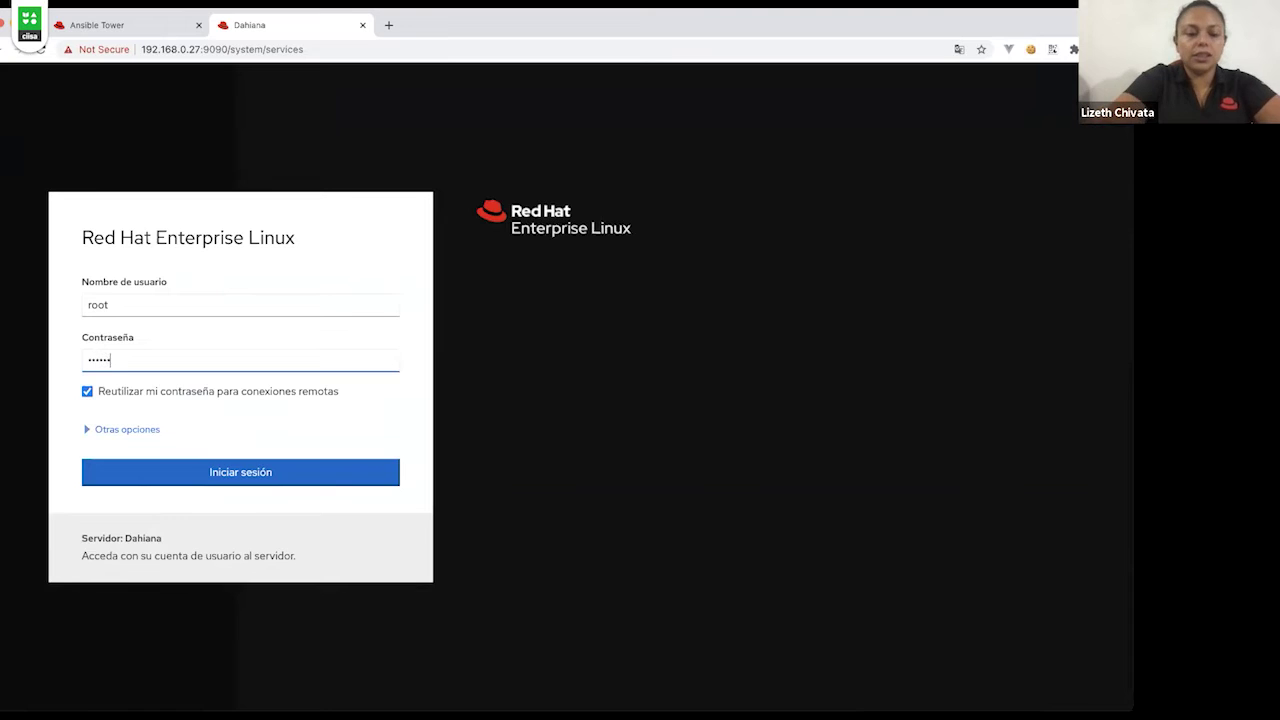
pyautogui.press('Return')
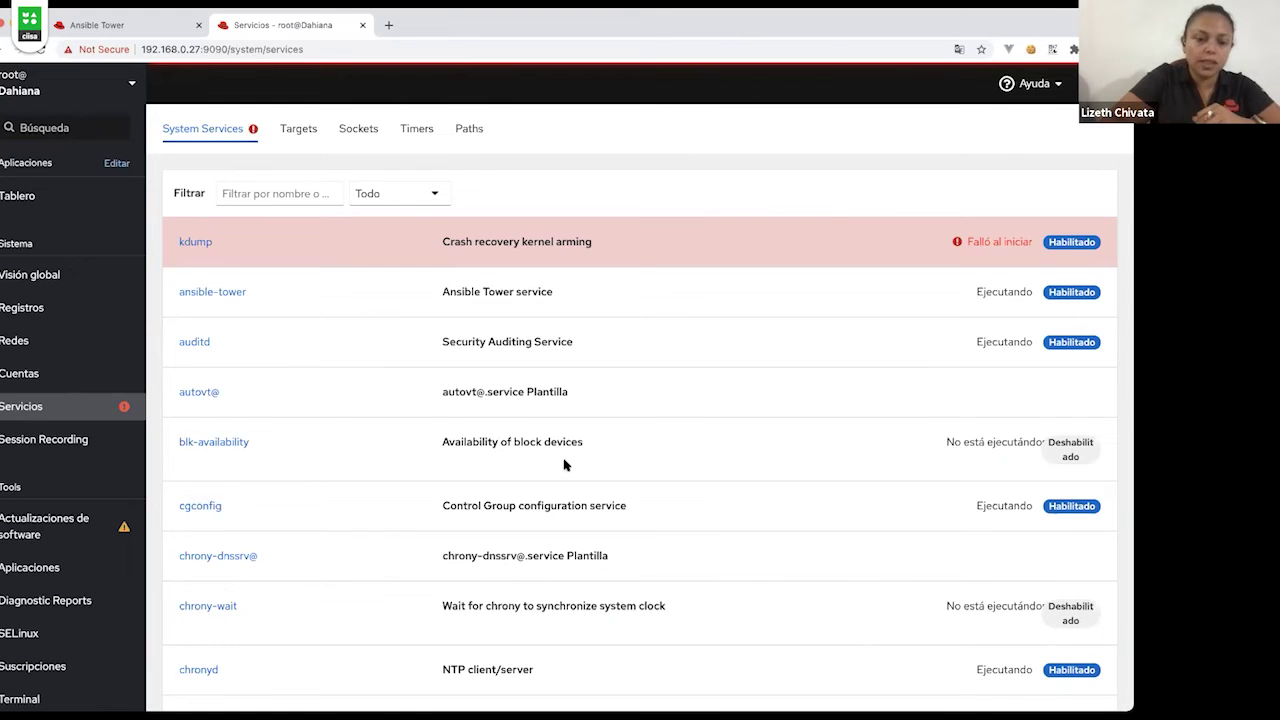
# - Browse the system services, then view the target, socket, timer and path unit lists, and open Session Recording
pyautogui.scroll(-3, 564, 465)
pyautogui.scroll(-2, 564, 465)
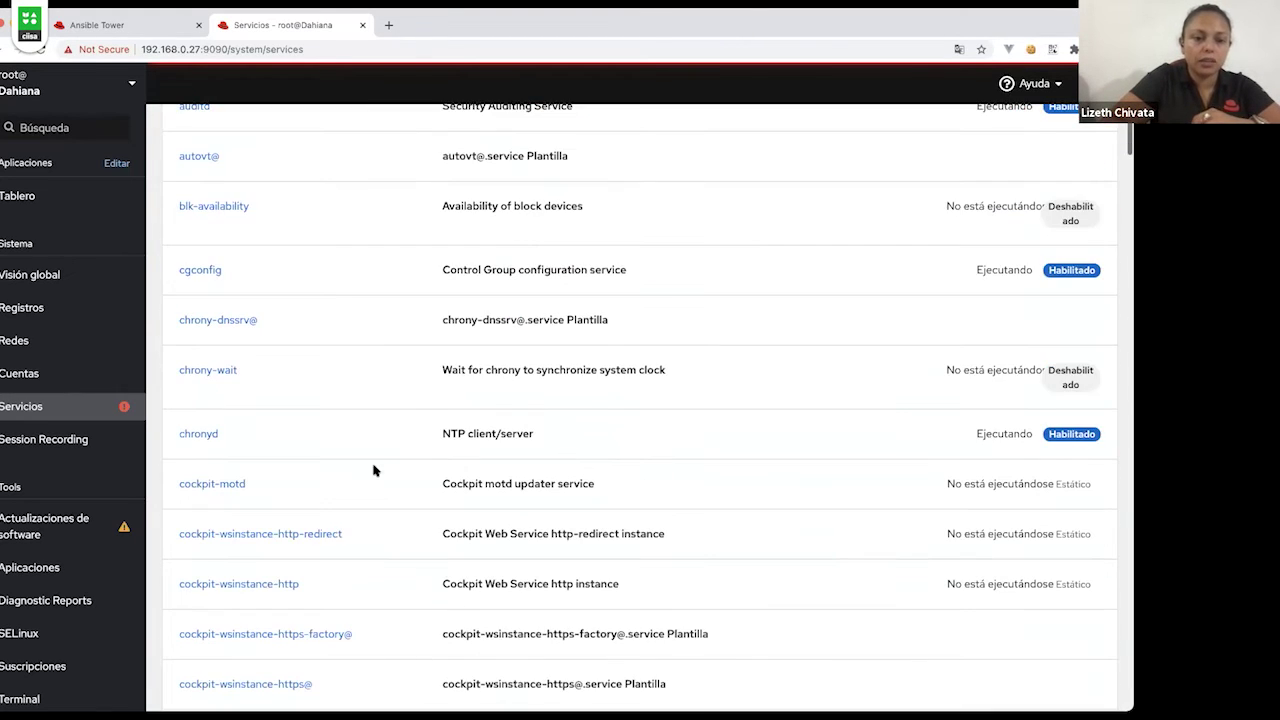
pyautogui.scroll(-12, 309, 606)
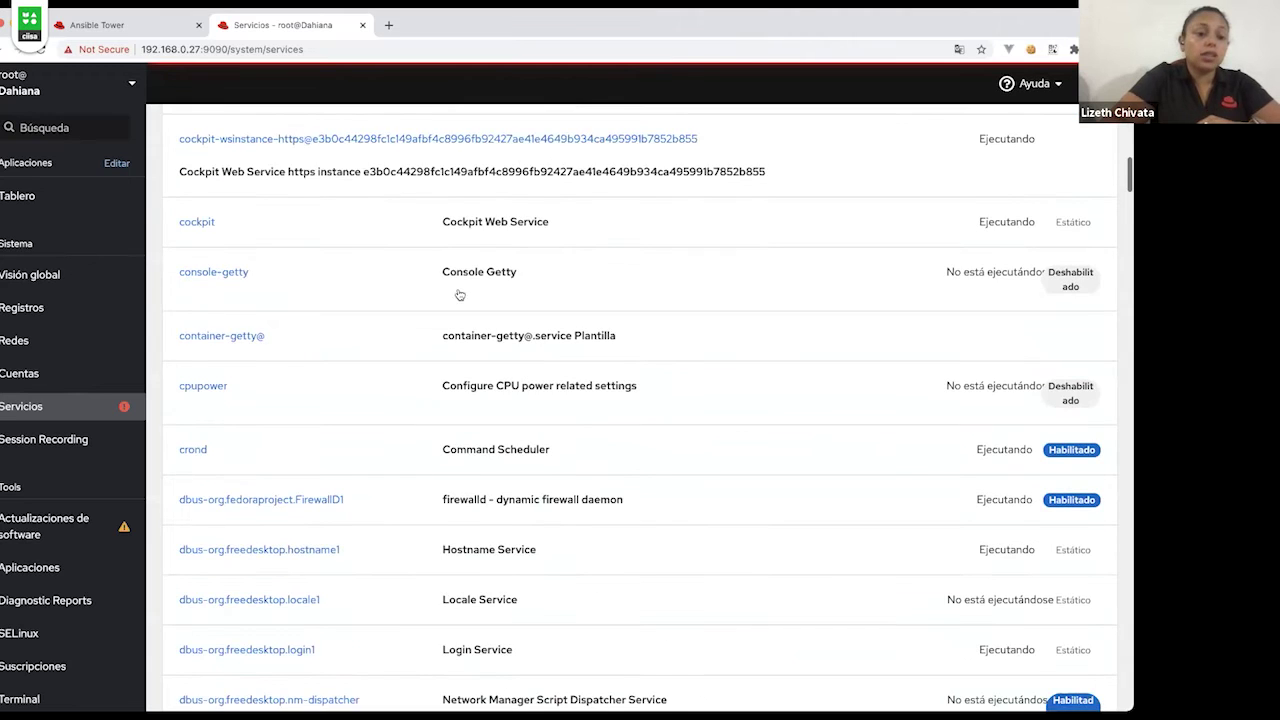
pyautogui.scroll(15, 306, 606)
pyautogui.click(298, 128)
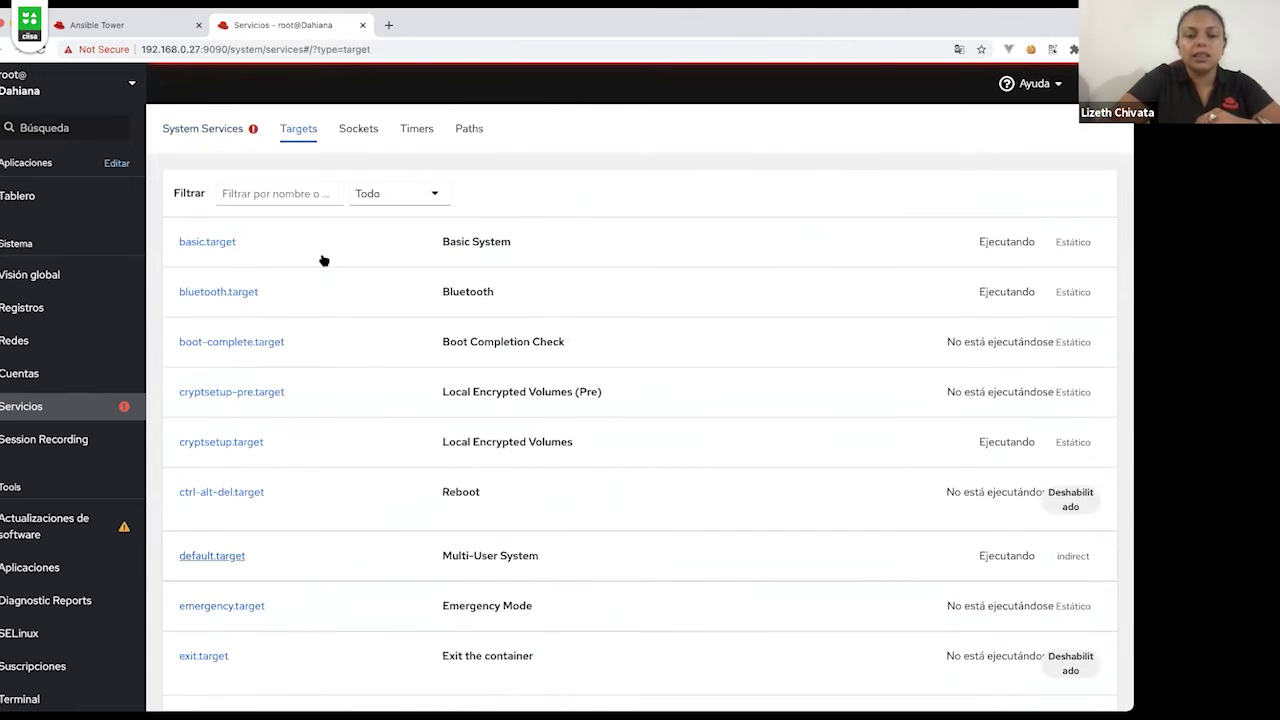
pyautogui.click(356, 129)
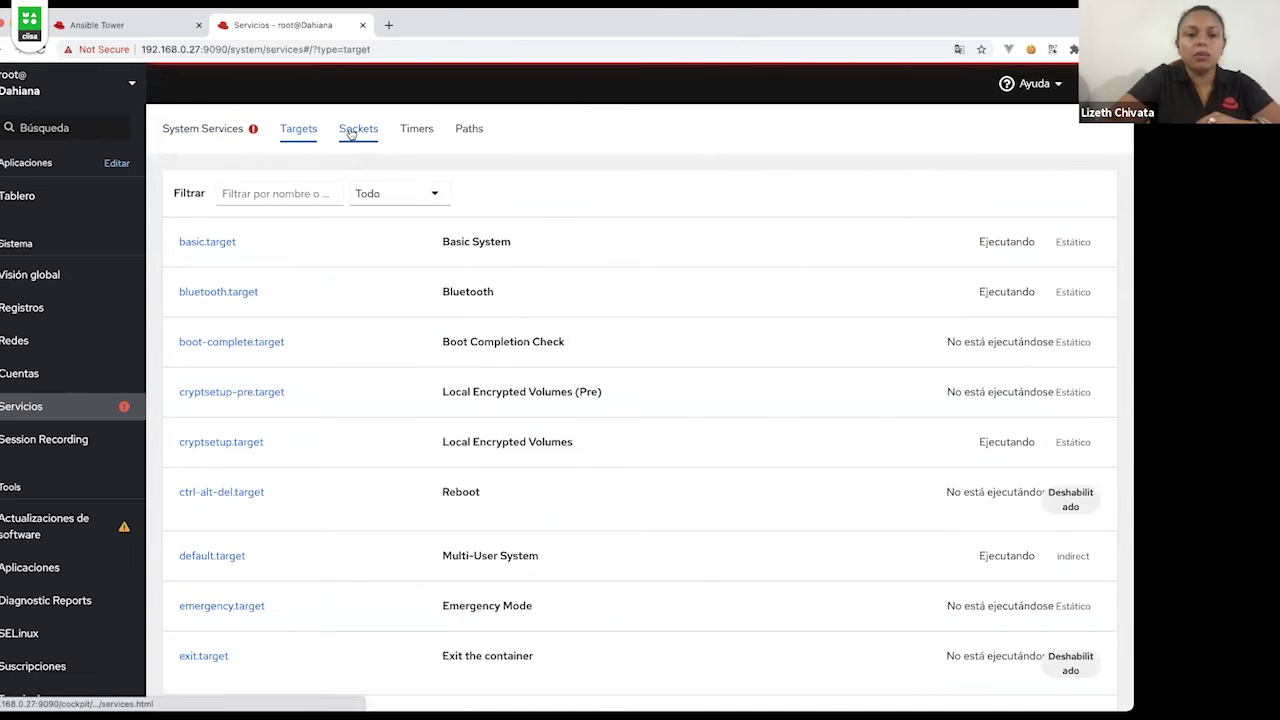
pyautogui.click(419, 133)
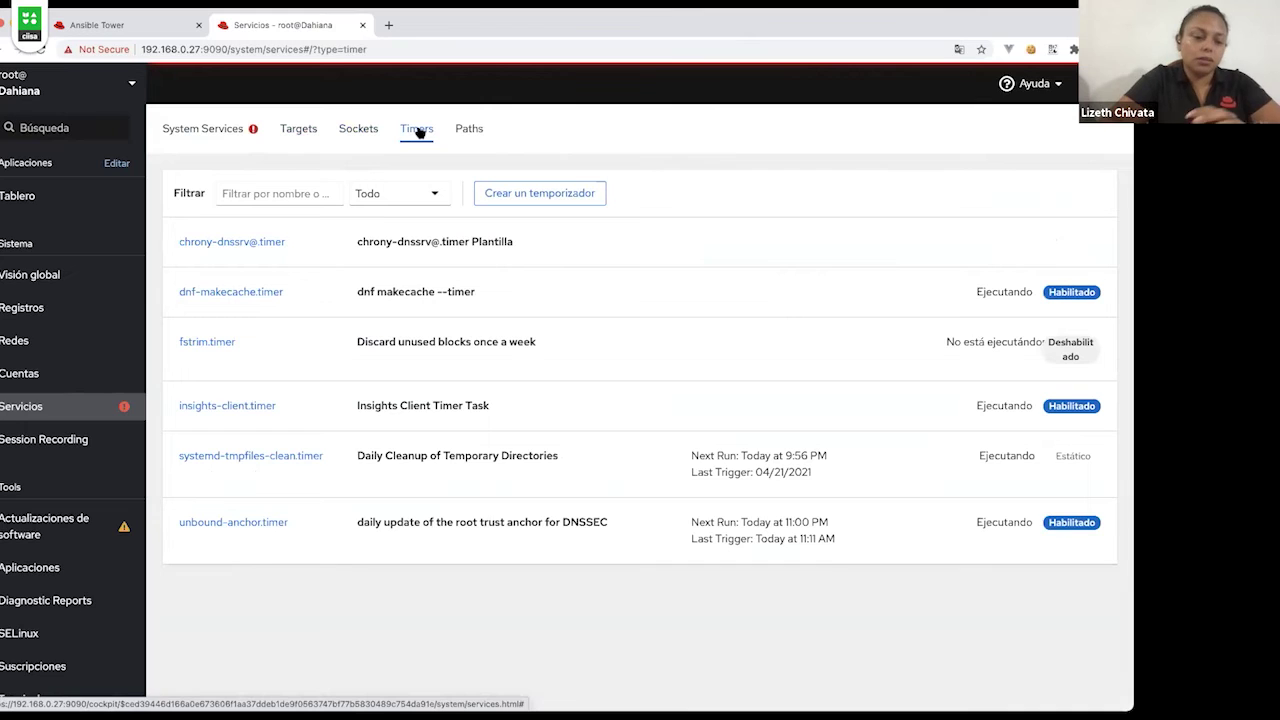
pyautogui.click(469, 128)
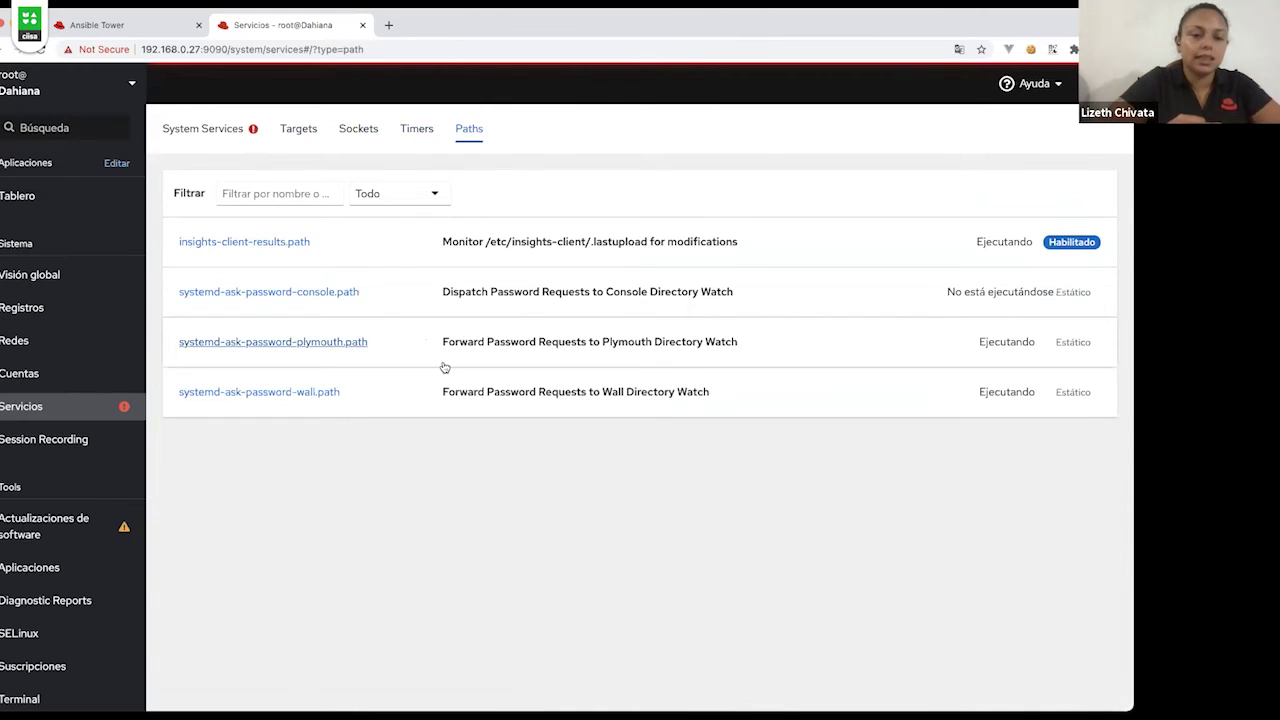
pyautogui.click(63, 444)
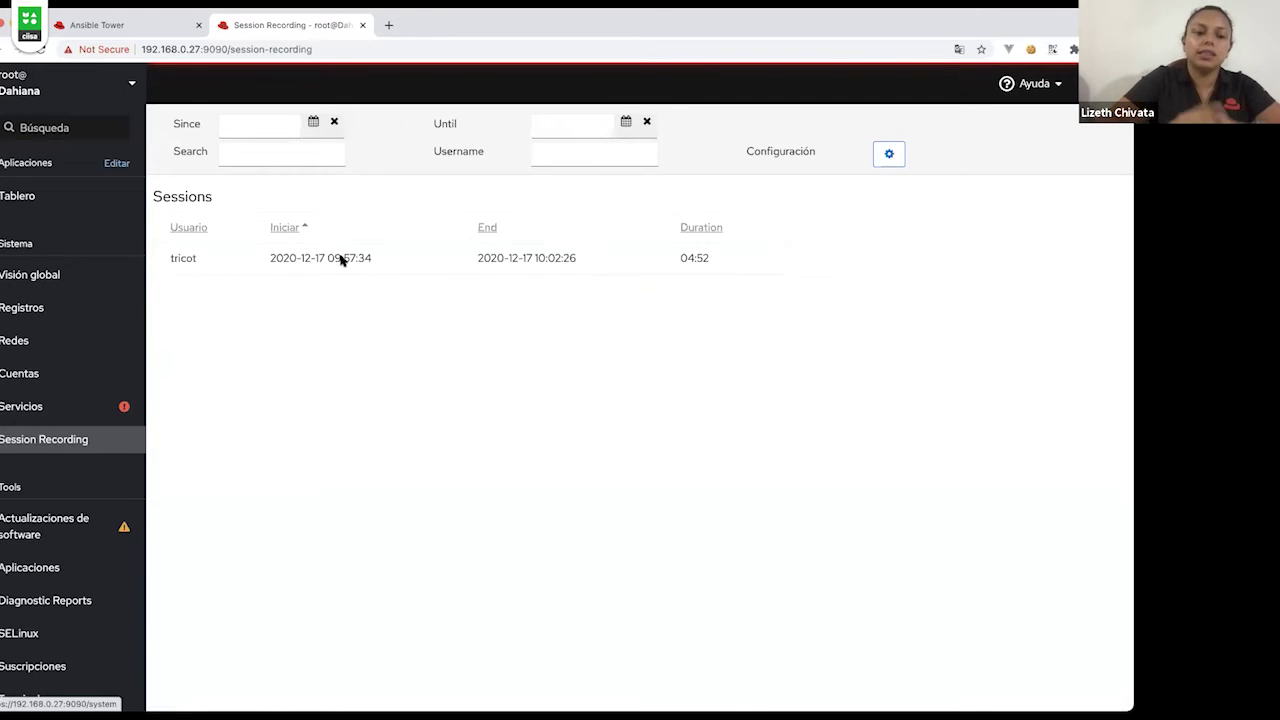
# - Open the recorded session, fit and zoom its terminal playback, then return to the sessions list
pyautogui.click(240, 258)
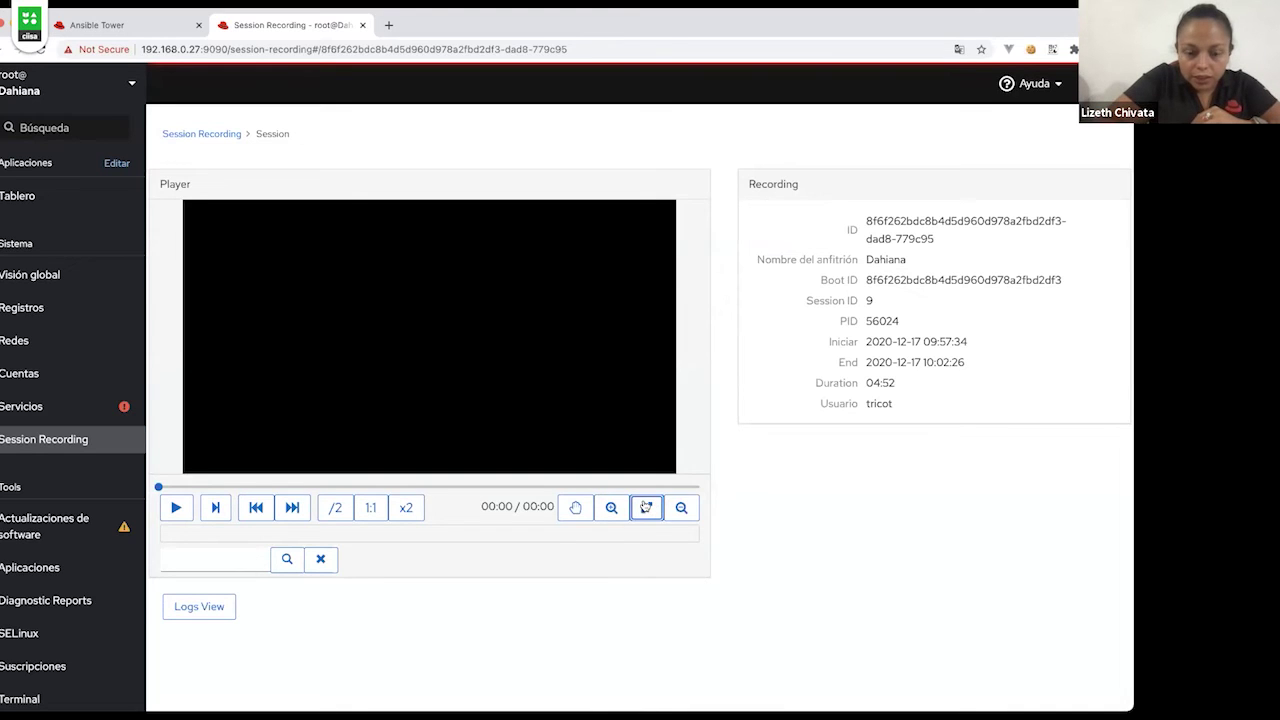
pyautogui.click(646, 507)
pyautogui.click(612, 508)
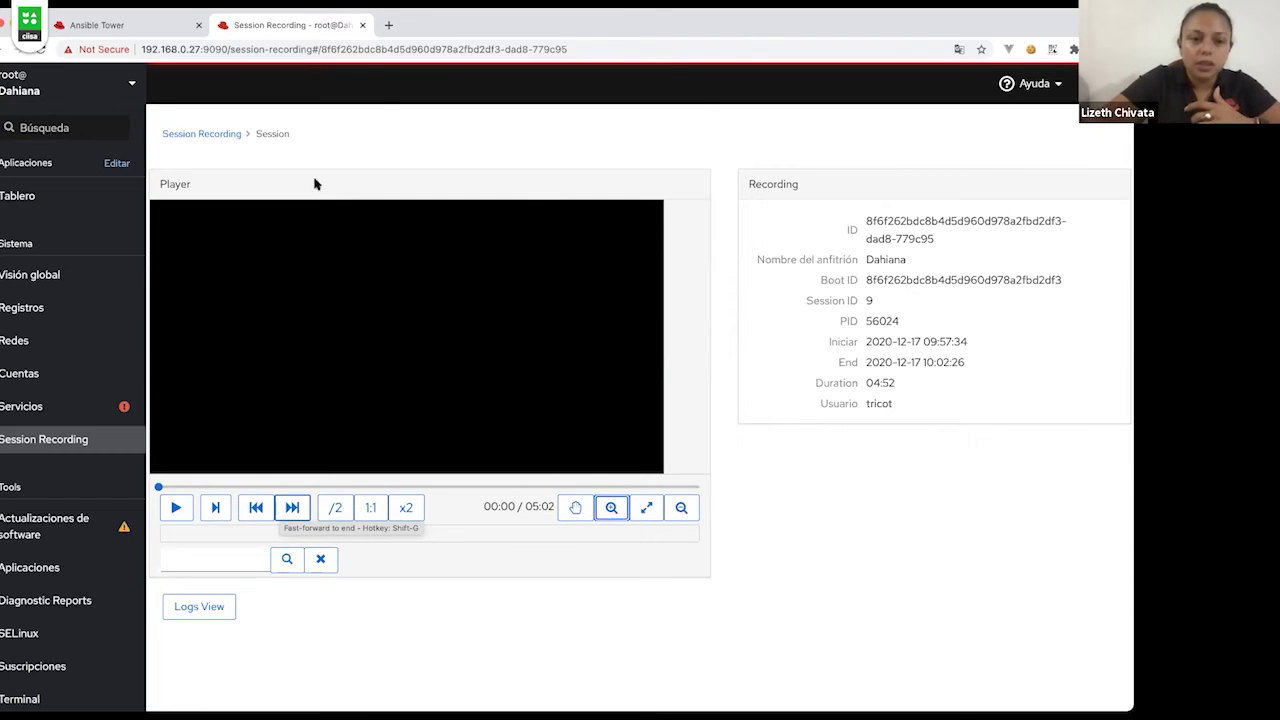
pyautogui.click(256, 509)
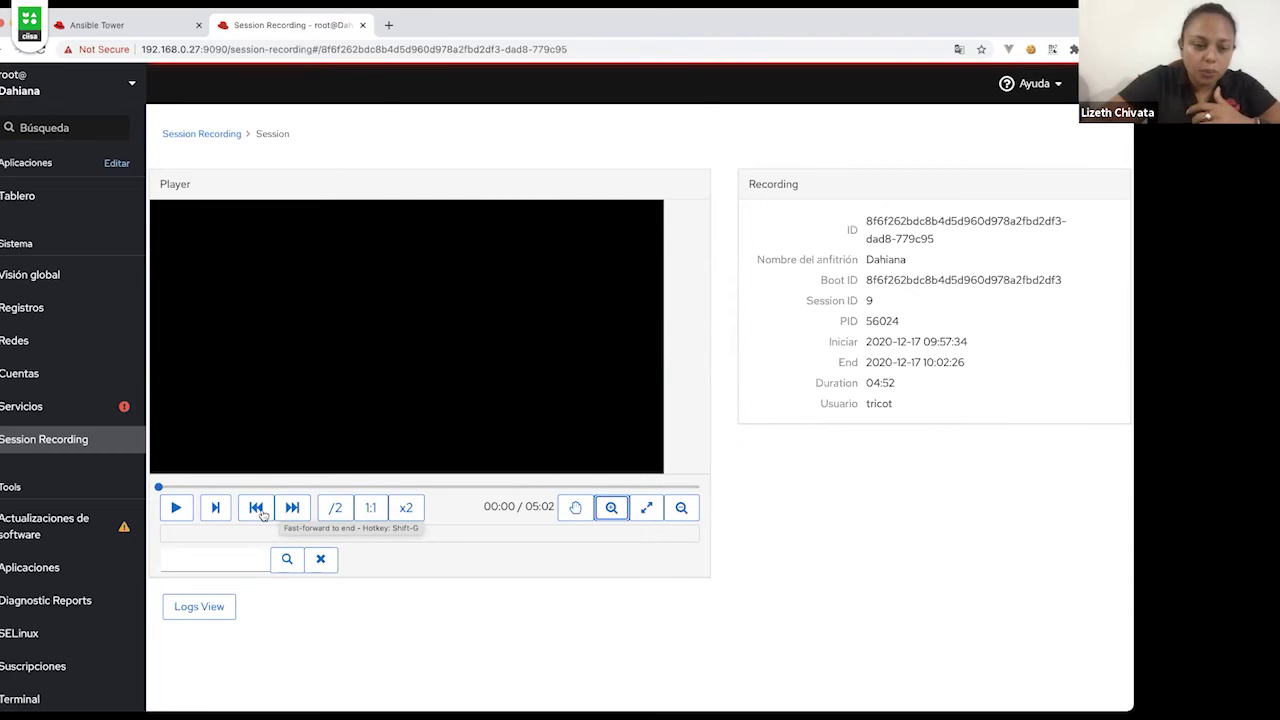
pyautogui.click(54, 441)
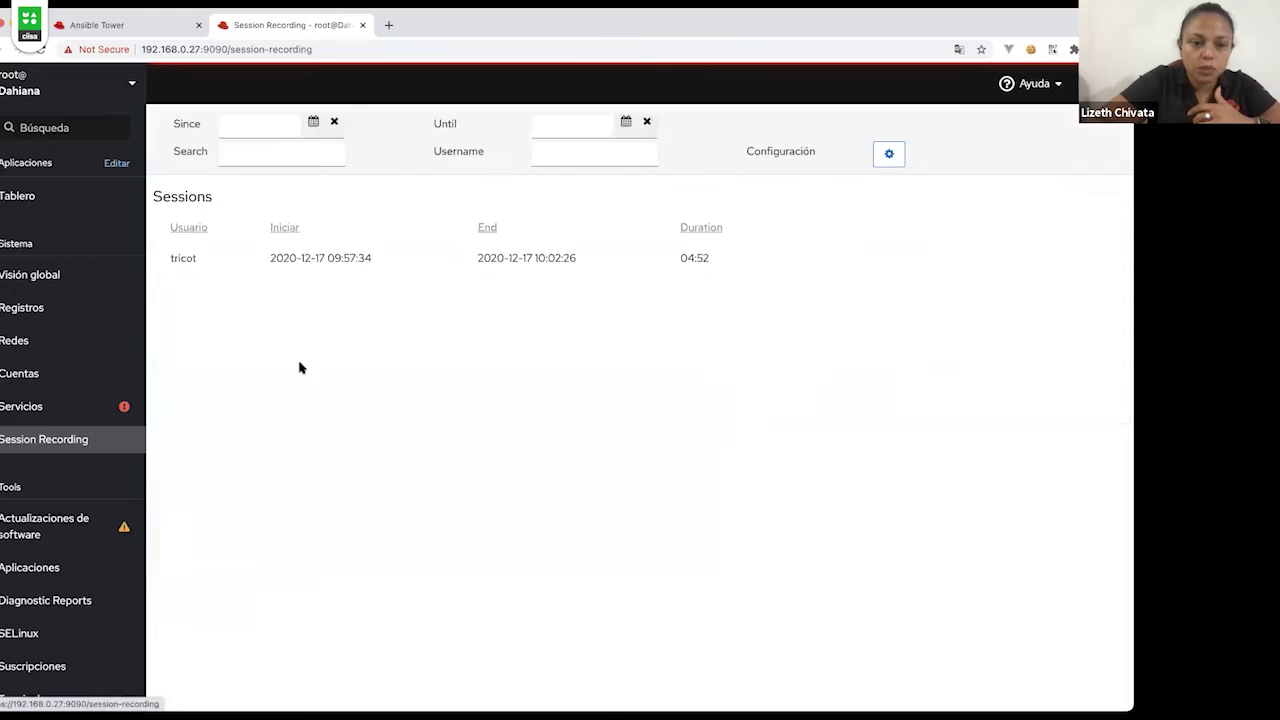
pyautogui.click(888, 156)
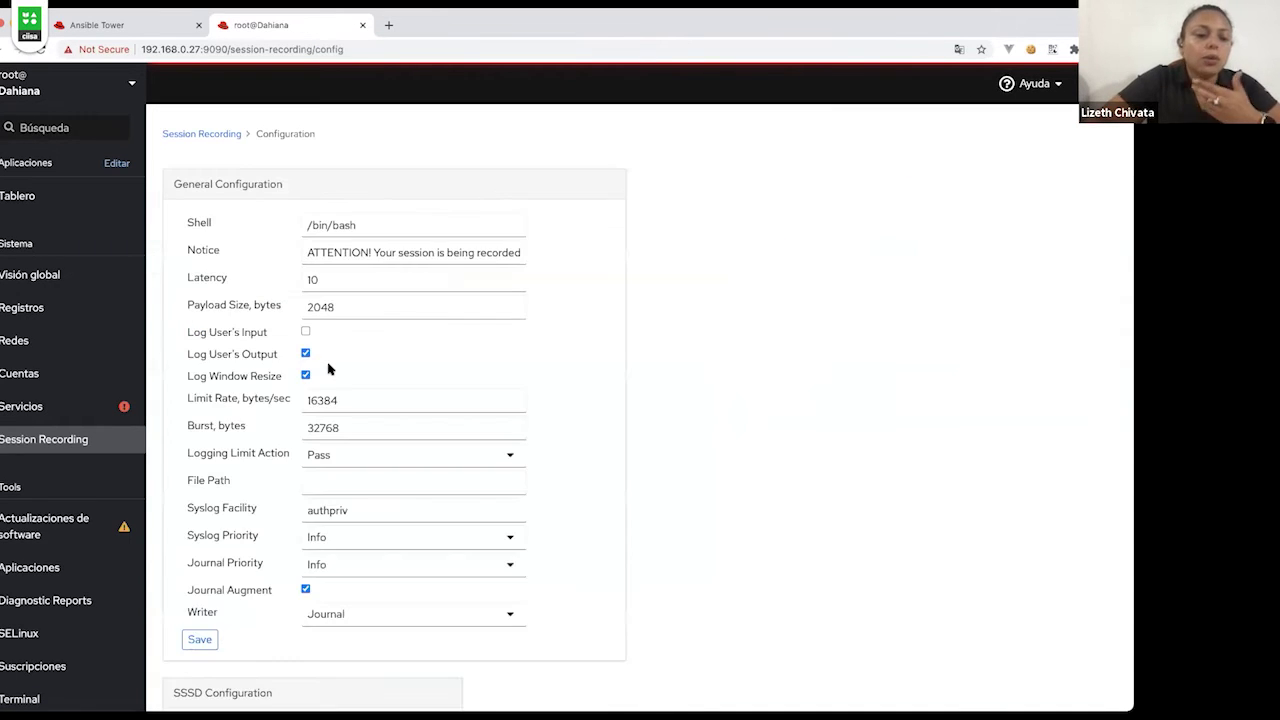
pyautogui.scroll(-2, 328, 369)
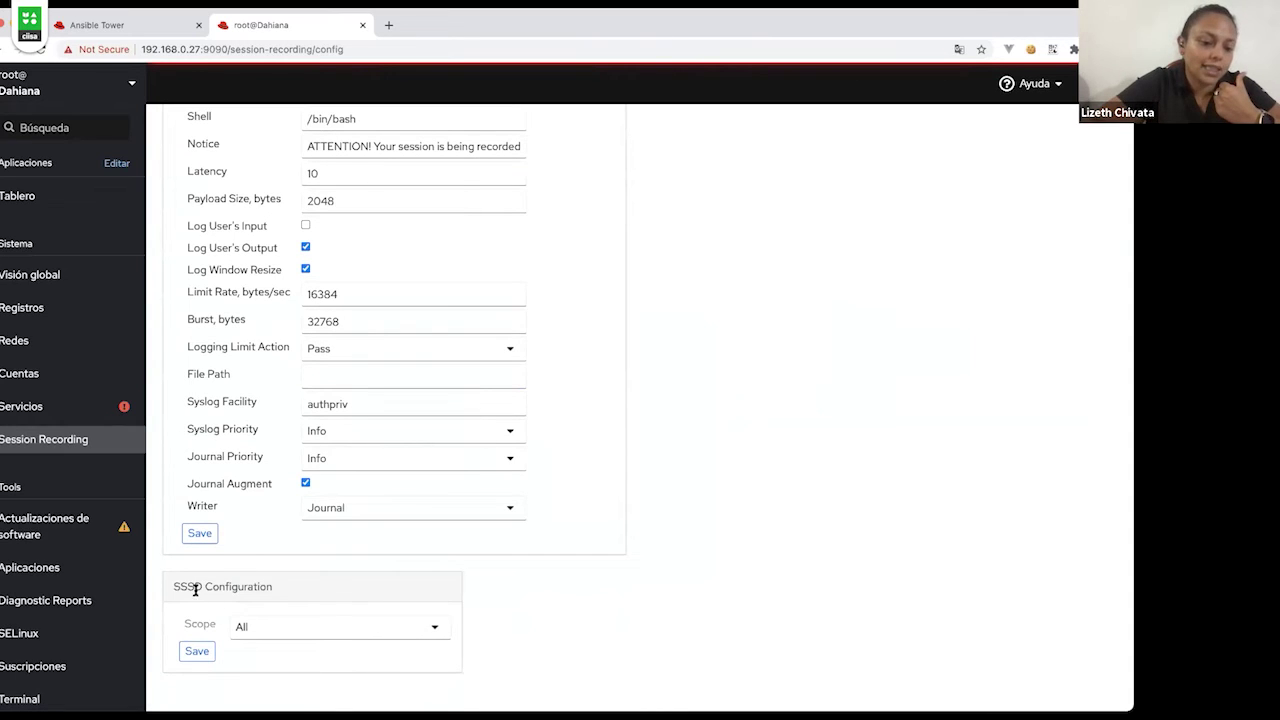
pyautogui.click(298, 627)
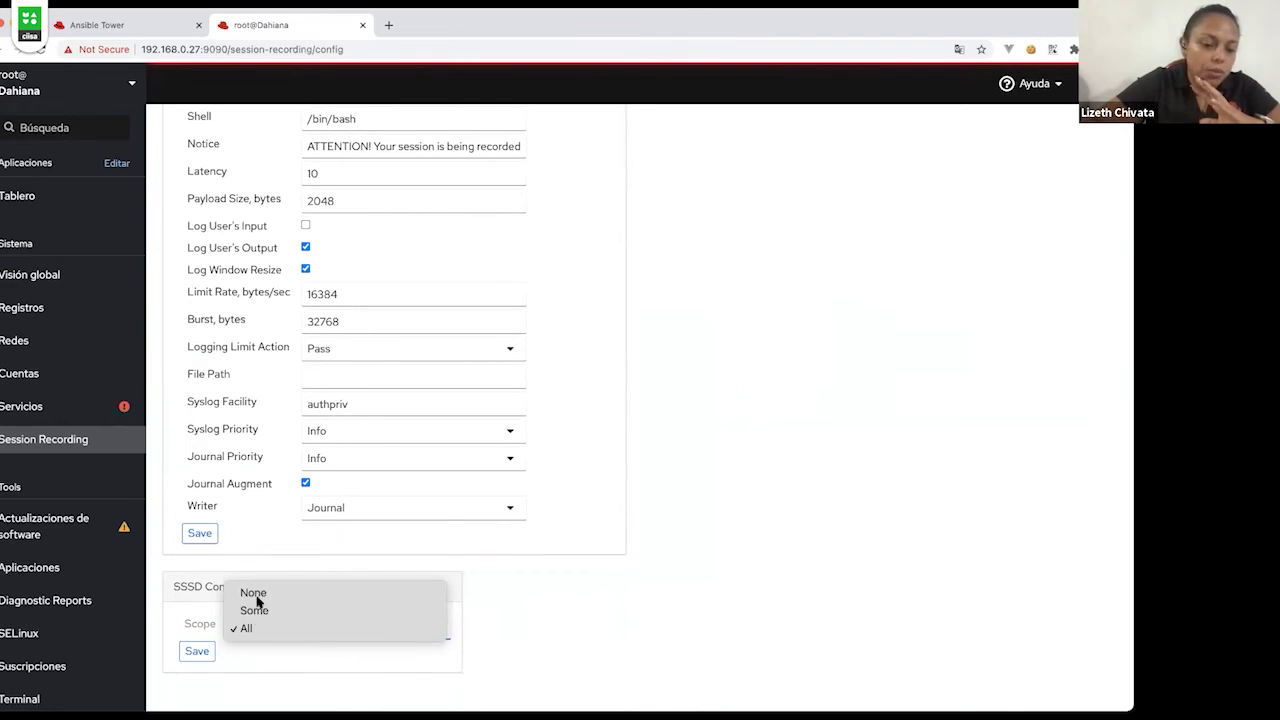
pyautogui.click(253, 611)
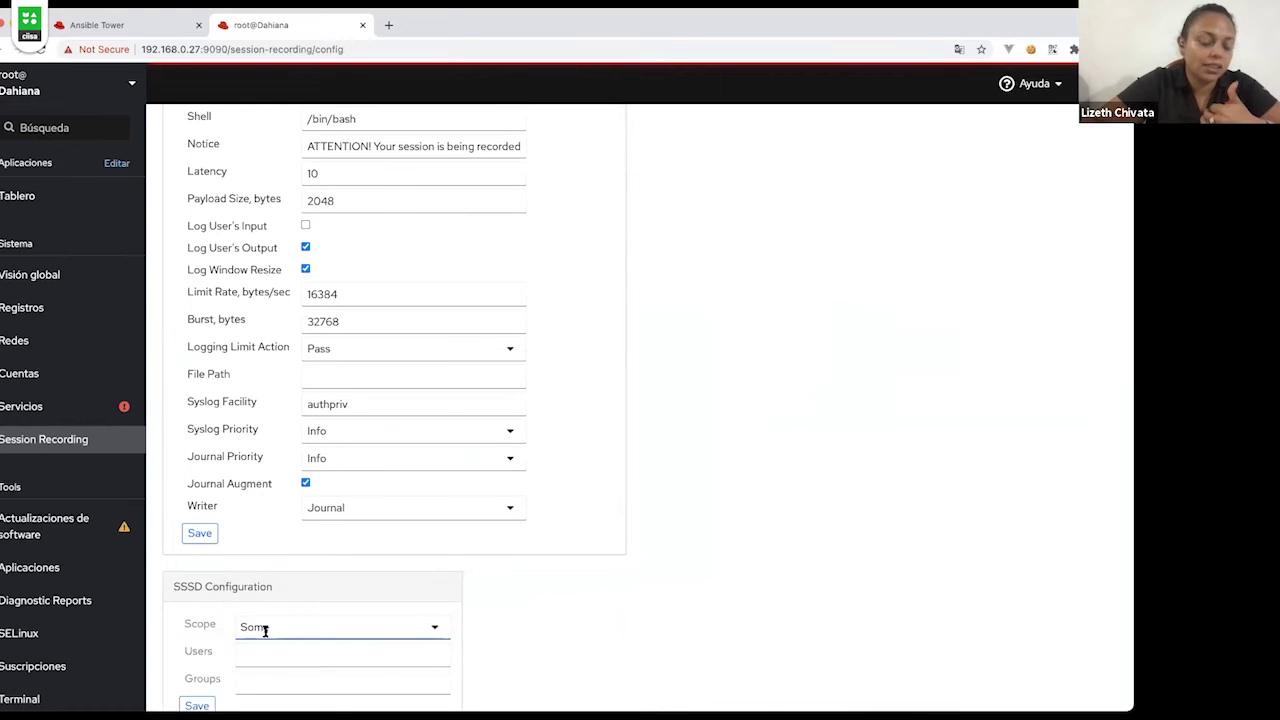
pyautogui.scroll(-1, 300, 657)
pyautogui.scroll(3, 206, 627)
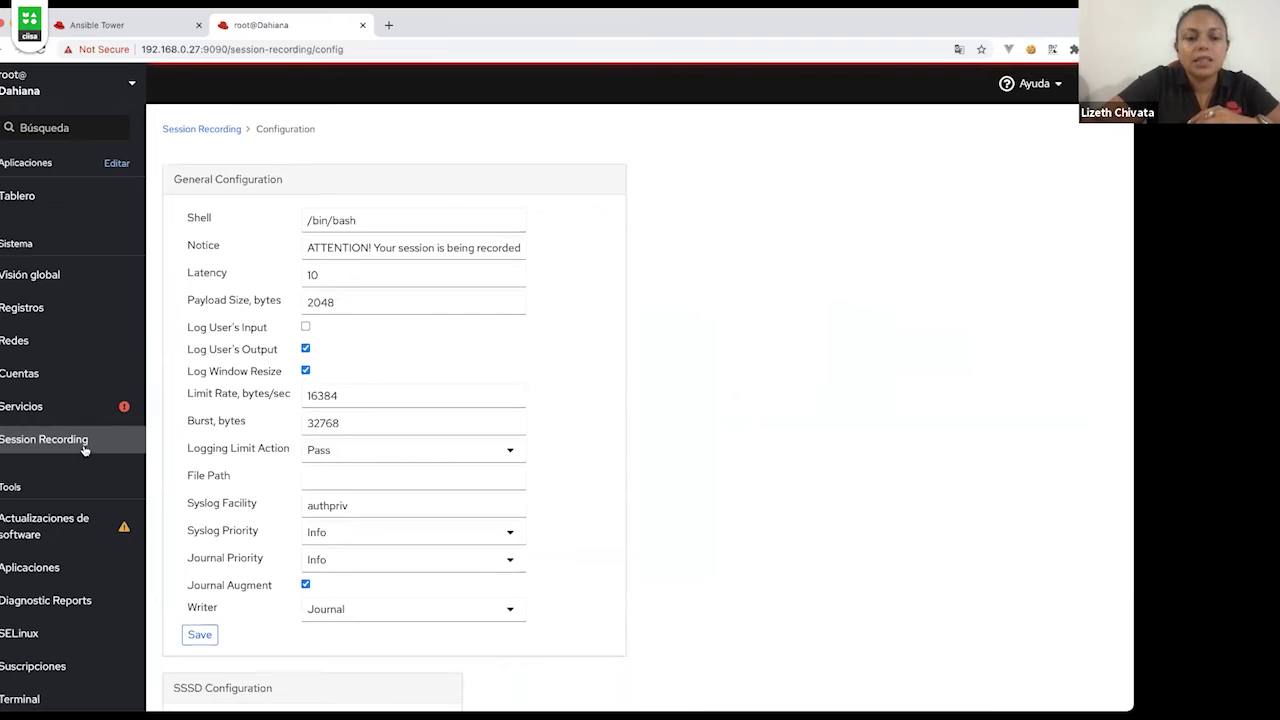
pyautogui.click(86, 449)
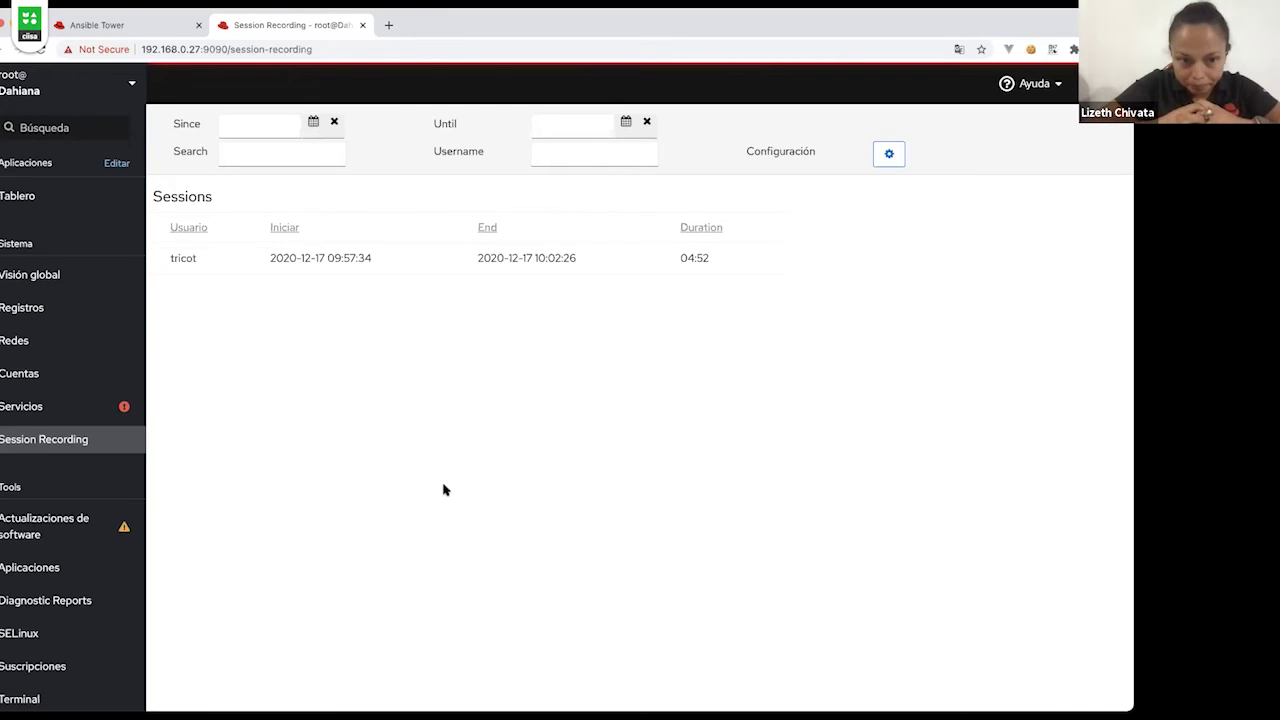
# - Open tricot's recorded session, zoom and fit the terminal, and play it back to 00:57
pyautogui.click(355, 258)
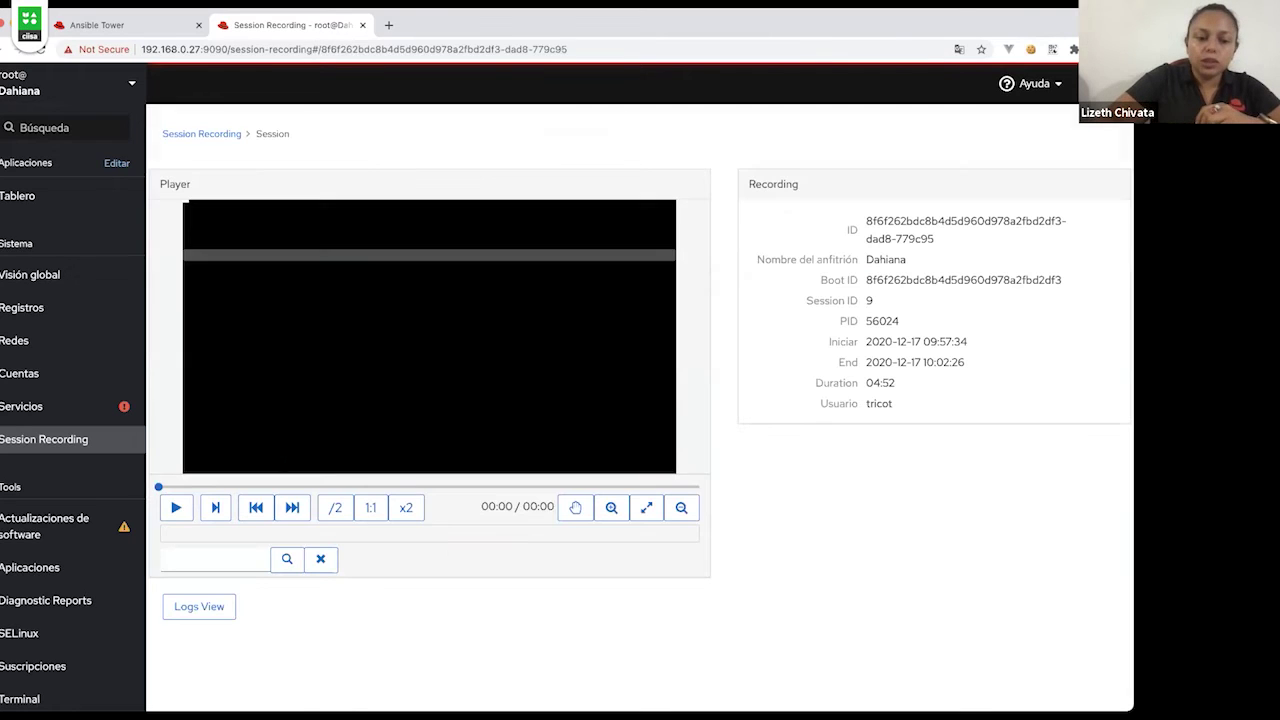
pyautogui.click(610, 508)
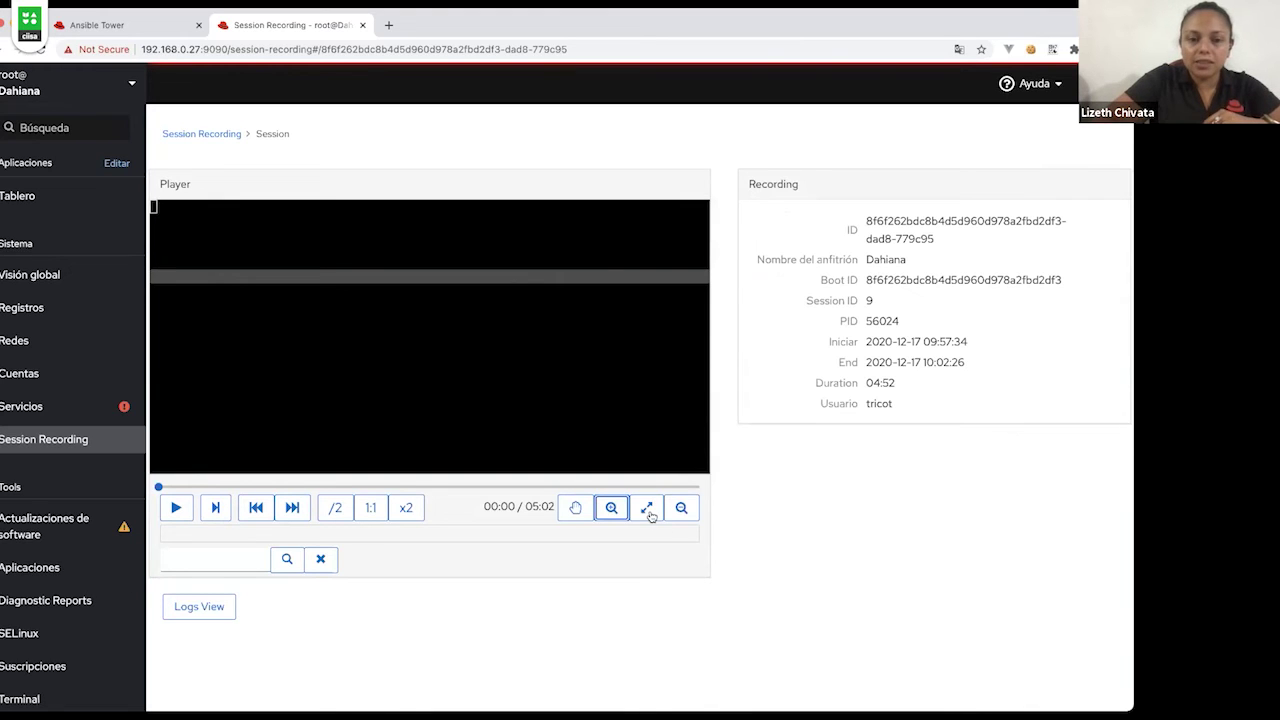
pyautogui.click(647, 509)
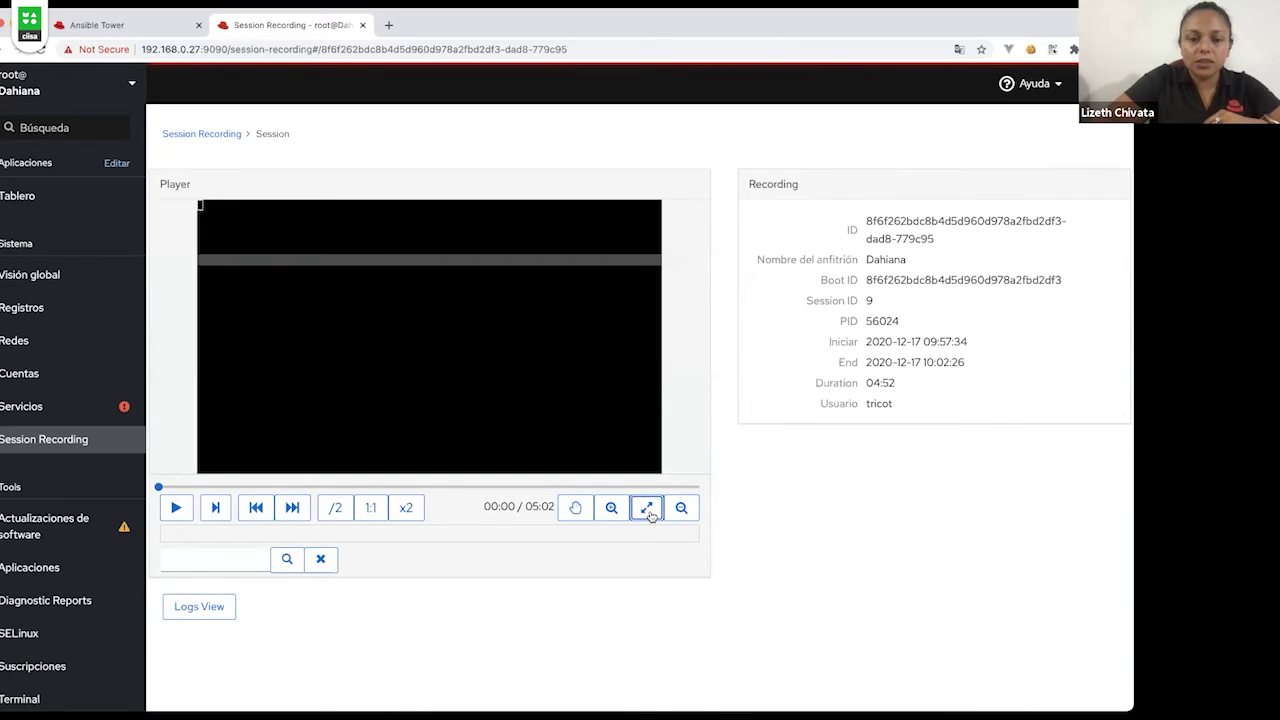
pyautogui.click(176, 510)
pyautogui.click(609, 510)
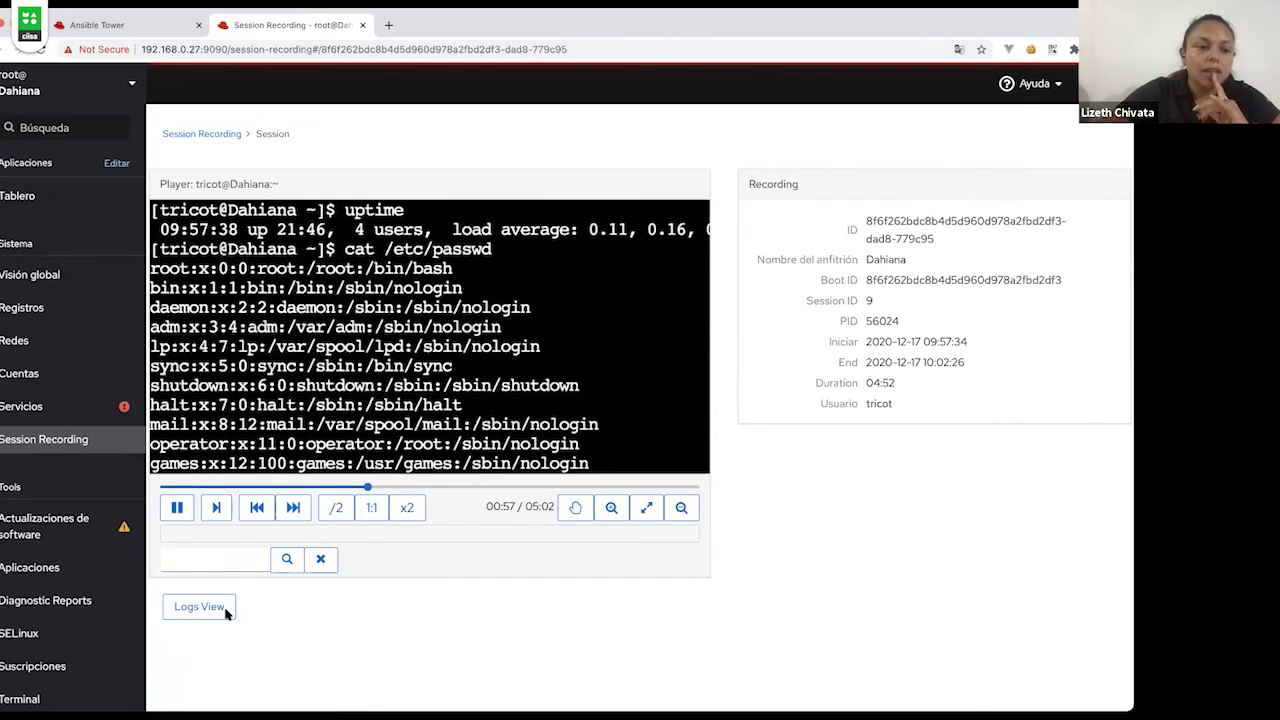
pyautogui.scroll(-1, 84, 578)
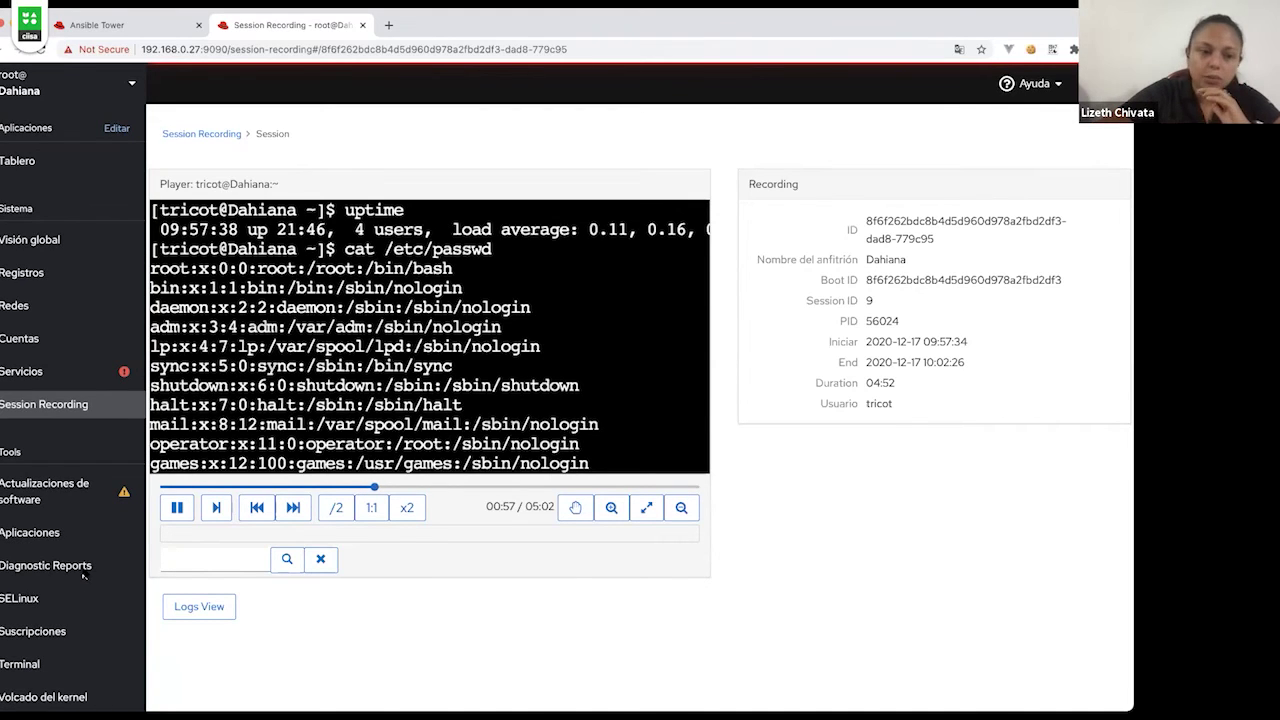
pyautogui.scroll(1, 84, 575)
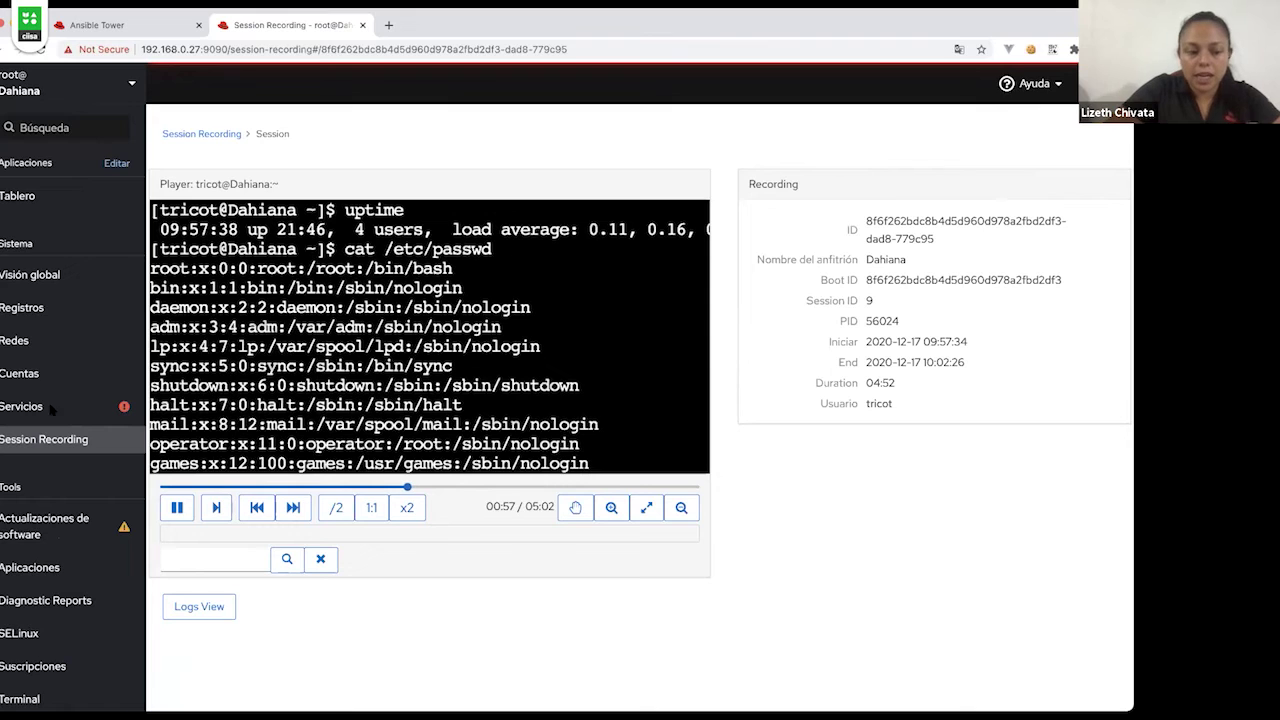
pyautogui.click(43, 532)
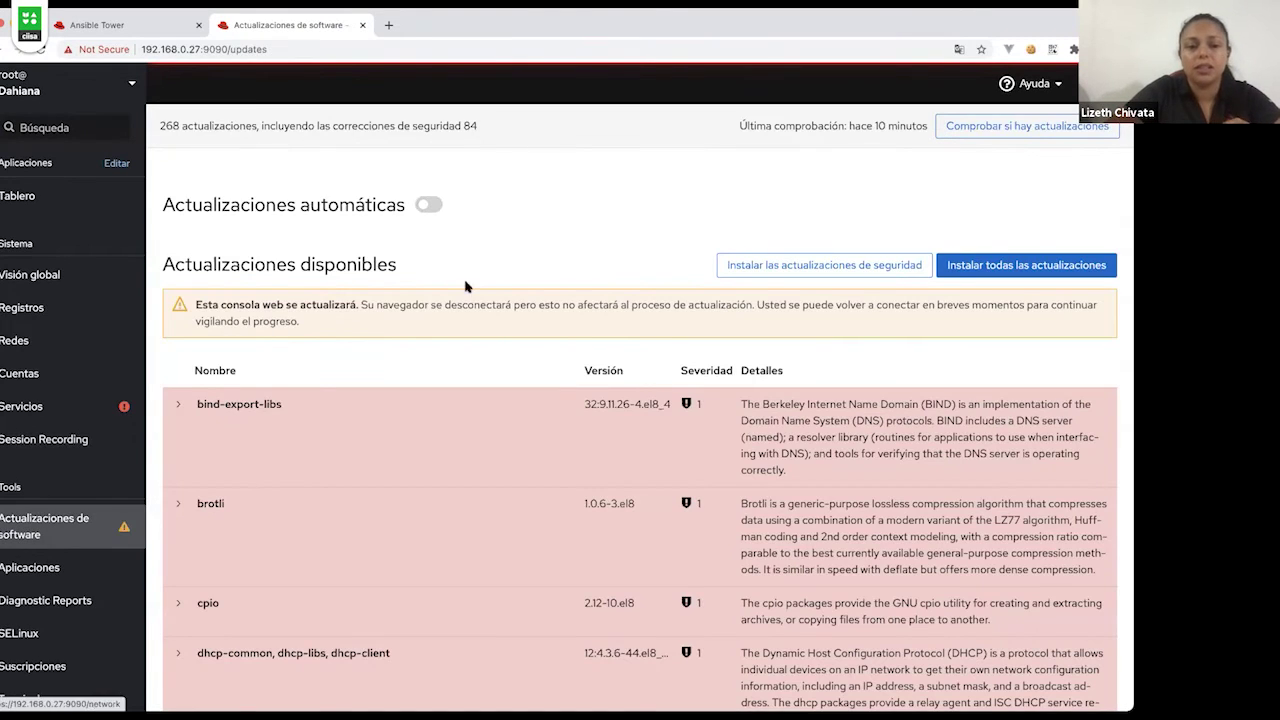
# - Scroll through the 268 available updates, 84 of them security fixes
pyautogui.scroll(-5, 422, 419)
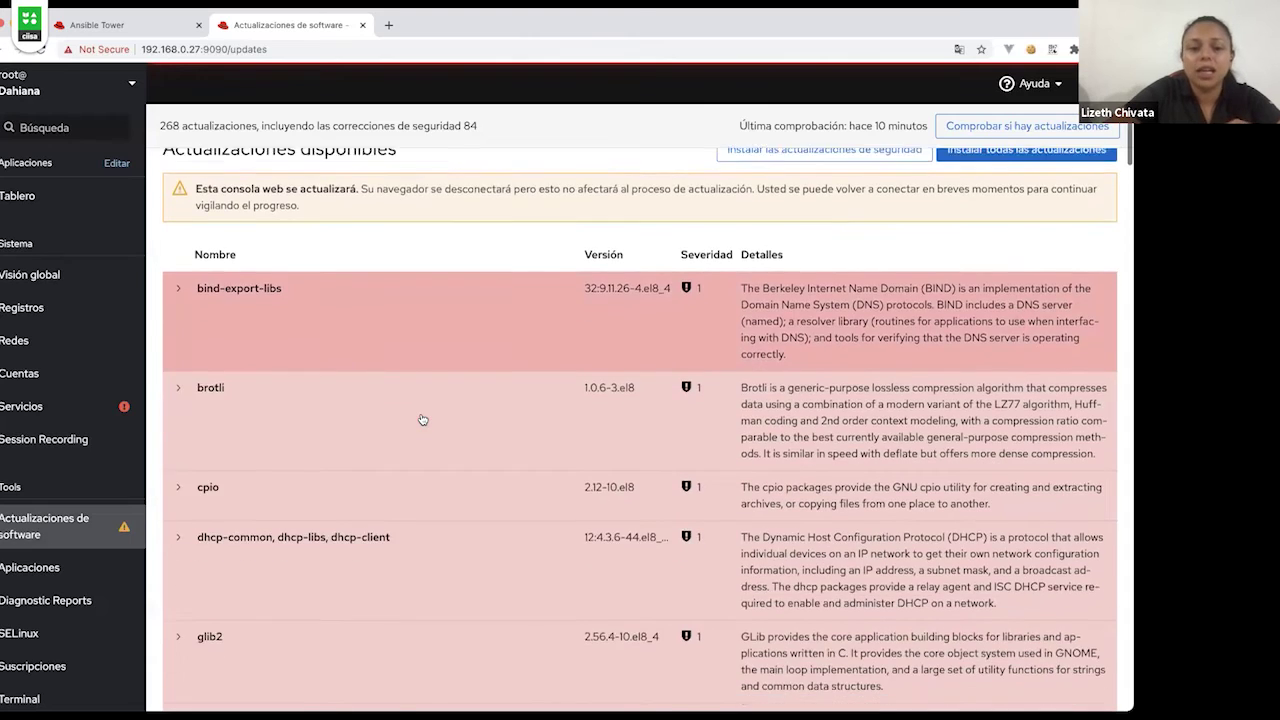
pyautogui.scroll(-5, 422, 415)
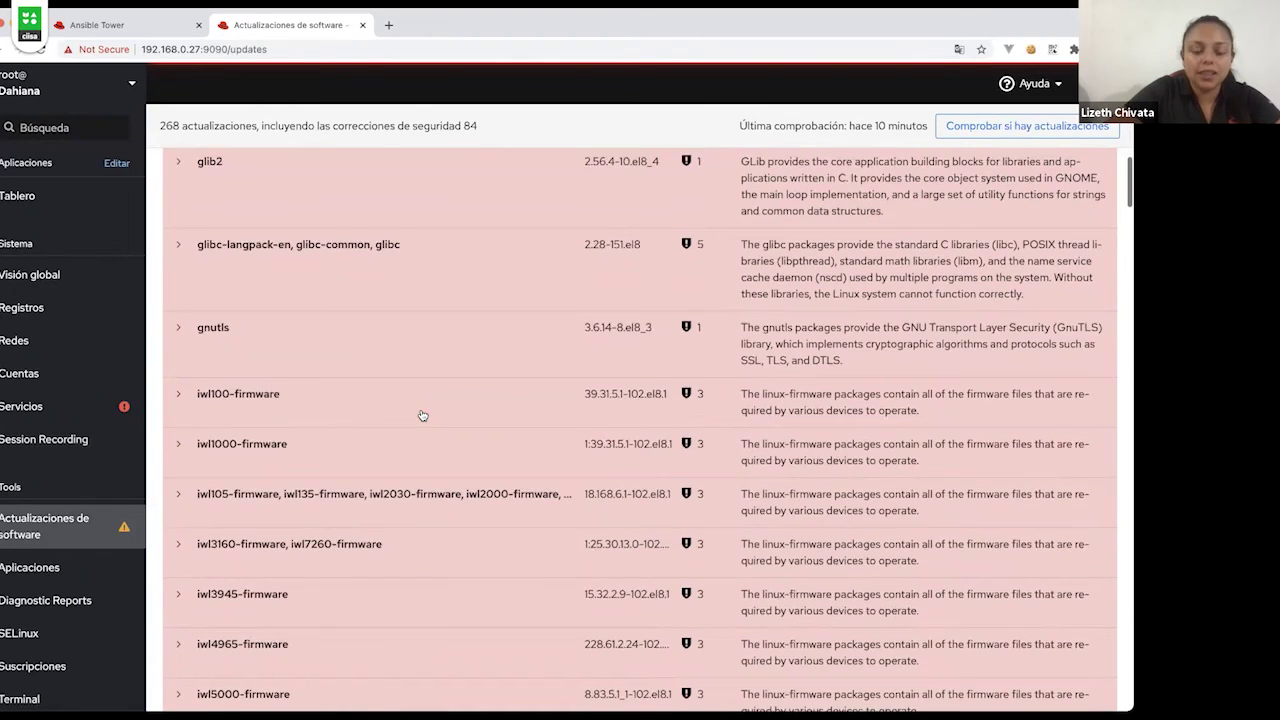
pyautogui.scroll(-9, 422, 415)
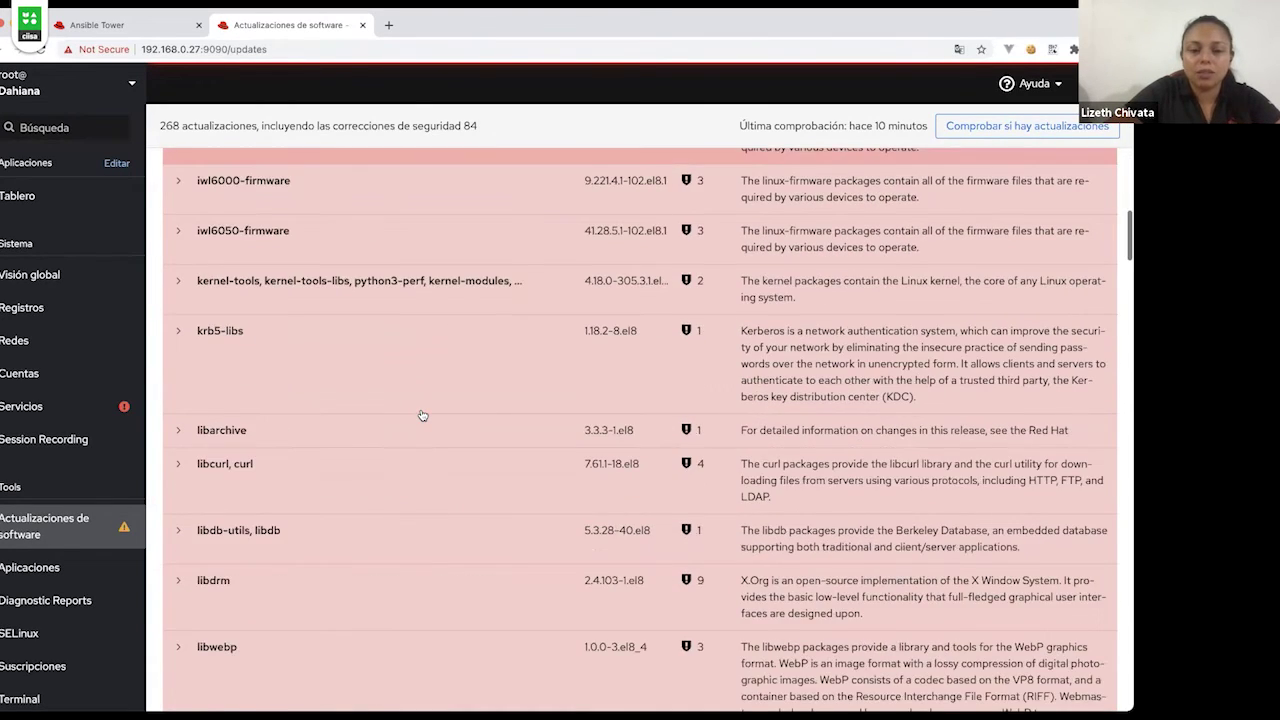
pyautogui.scroll(10, 422, 415)
pyautogui.scroll(8, 422, 415)
pyautogui.scroll(-4, 422, 415)
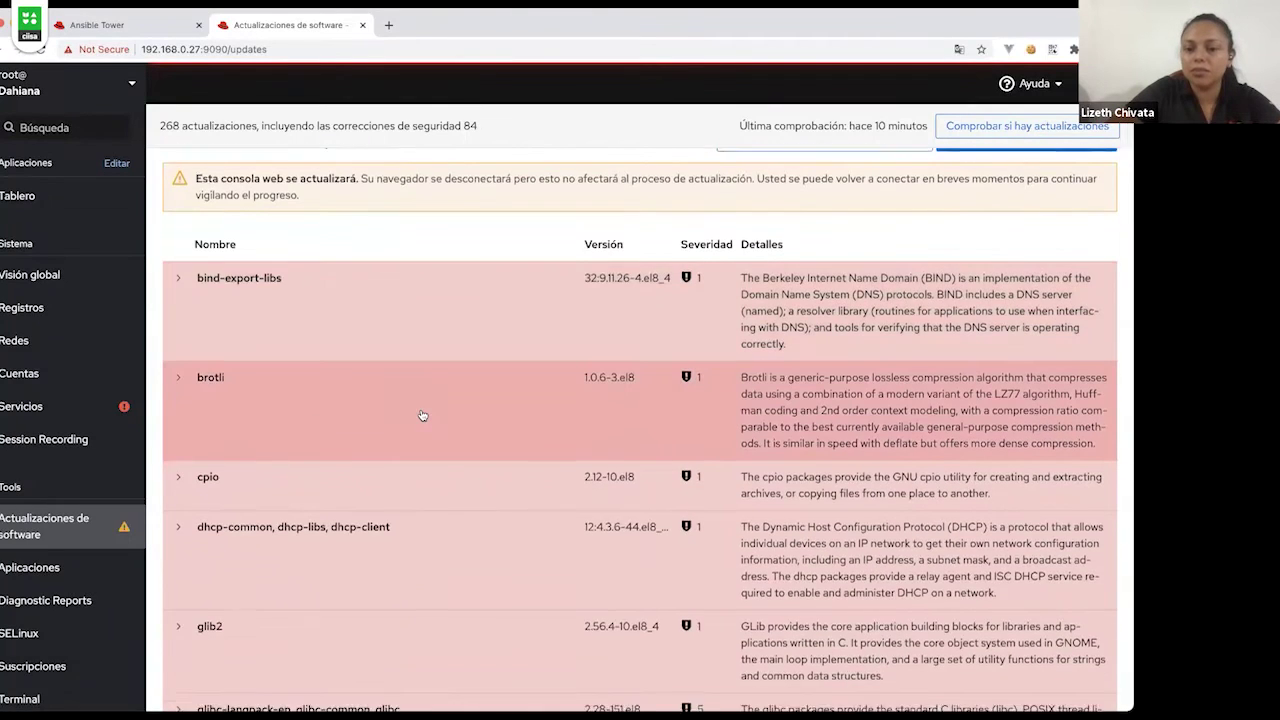
pyautogui.scroll(-3, 422, 415)
pyautogui.scroll(6, 422, 415)
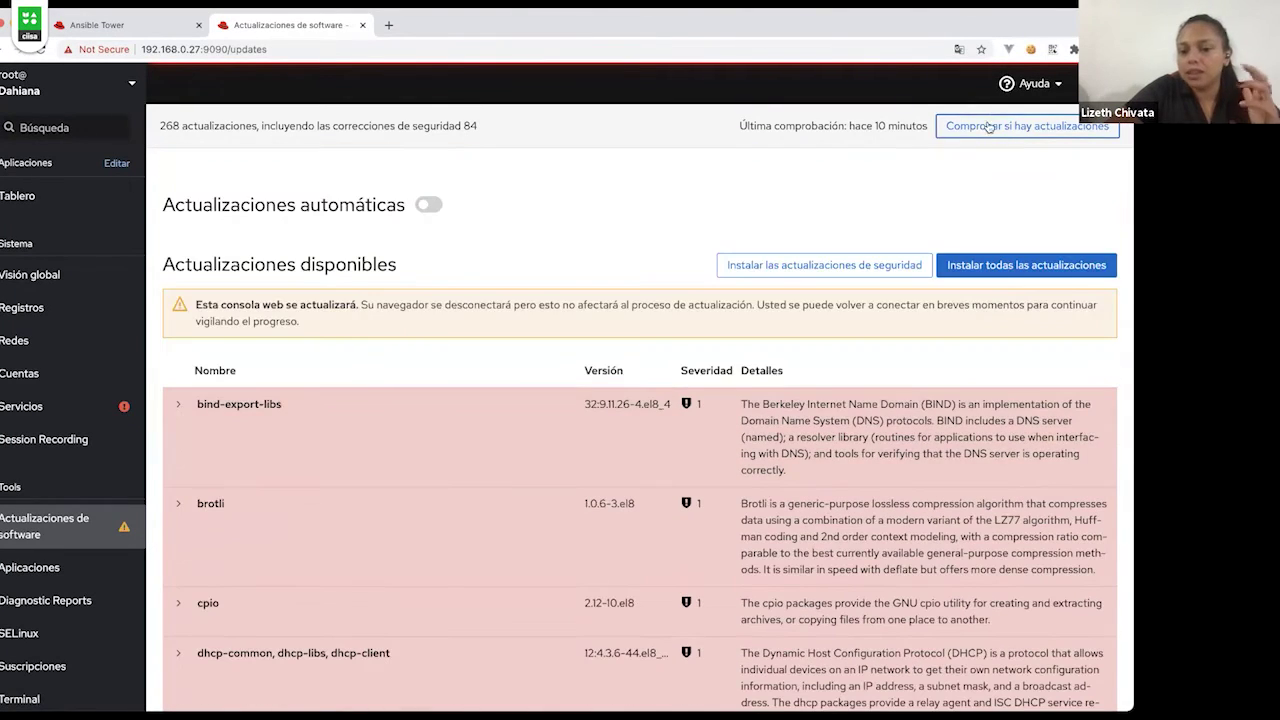
# - Expand bind-export-libs and read its CVE-2021-25215 security fix details
pyautogui.click(544, 414)
pyautogui.scroll(-2, 585, 476)
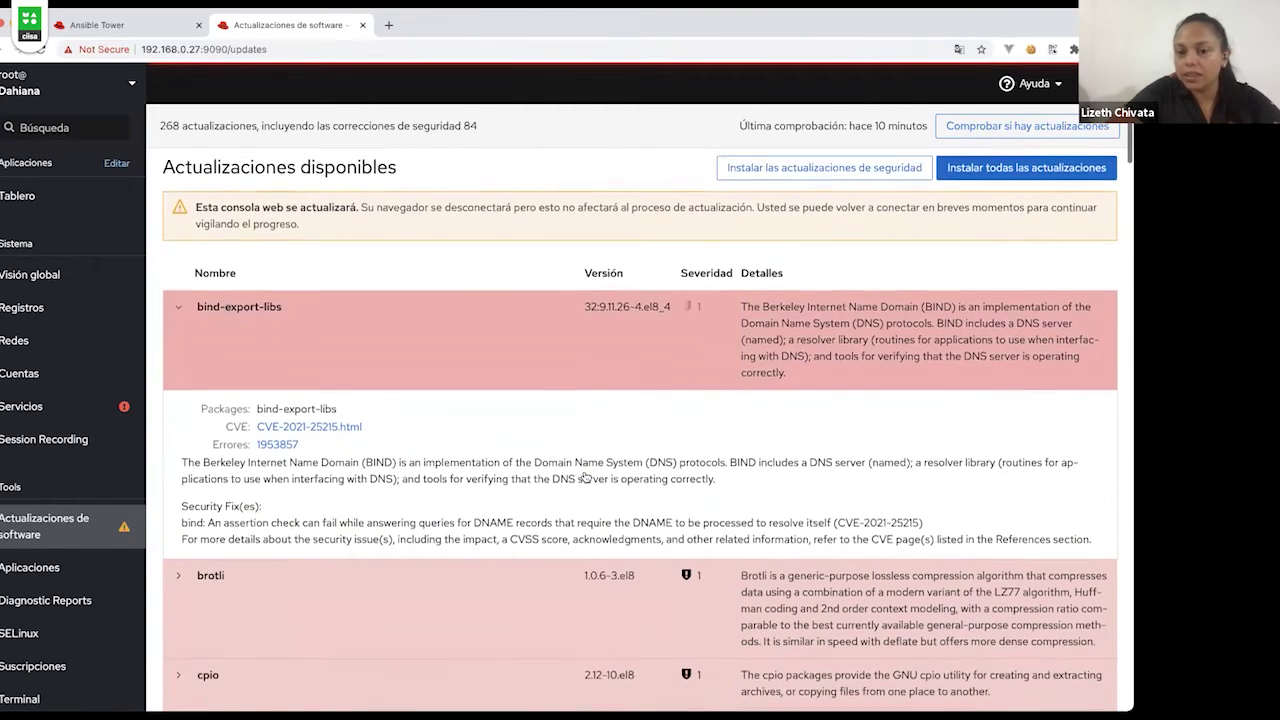
pyautogui.scroll(-8, 585, 476)
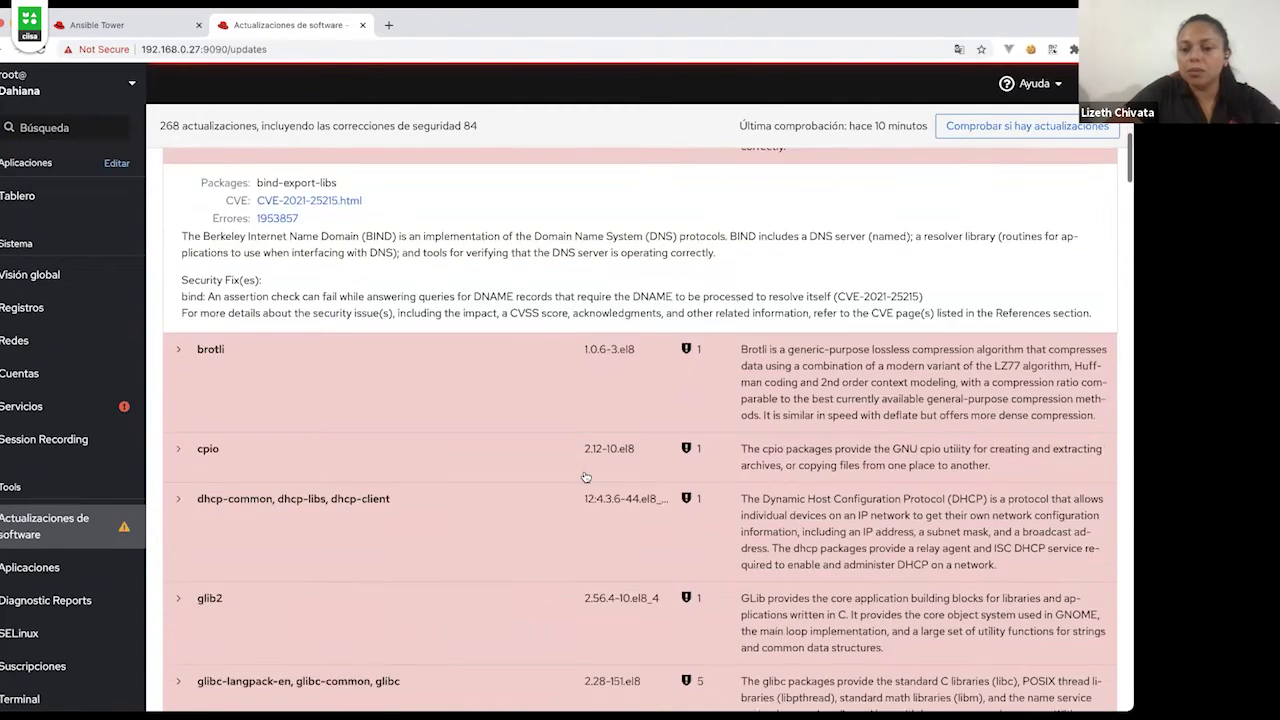
pyautogui.scroll(-15, 585, 476)
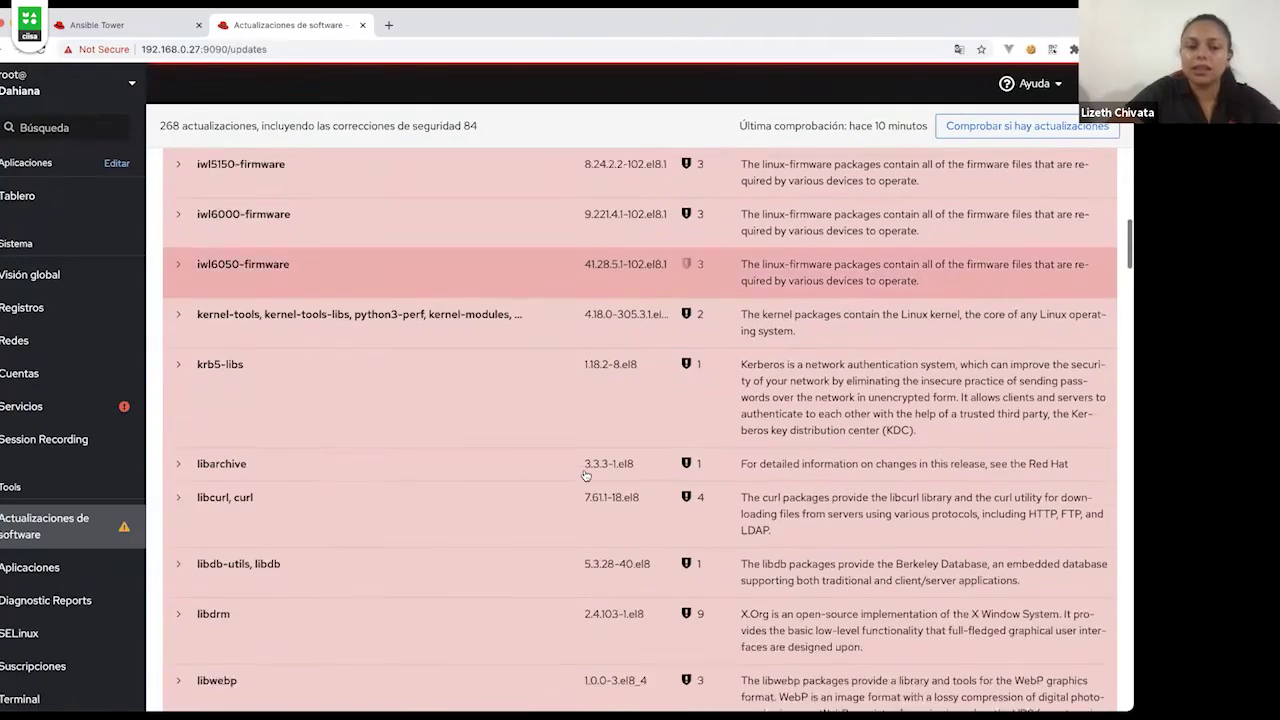
pyautogui.scroll(-12, 585, 476)
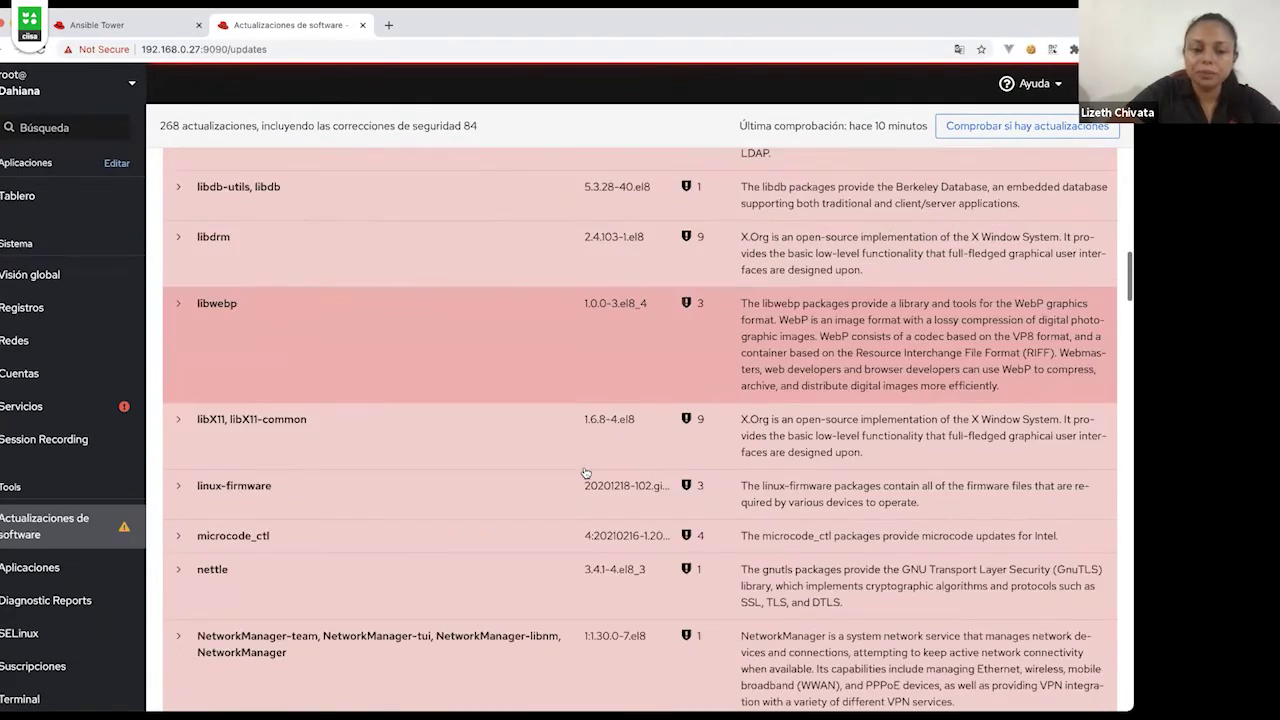
pyautogui.scroll(-20, 585, 476)
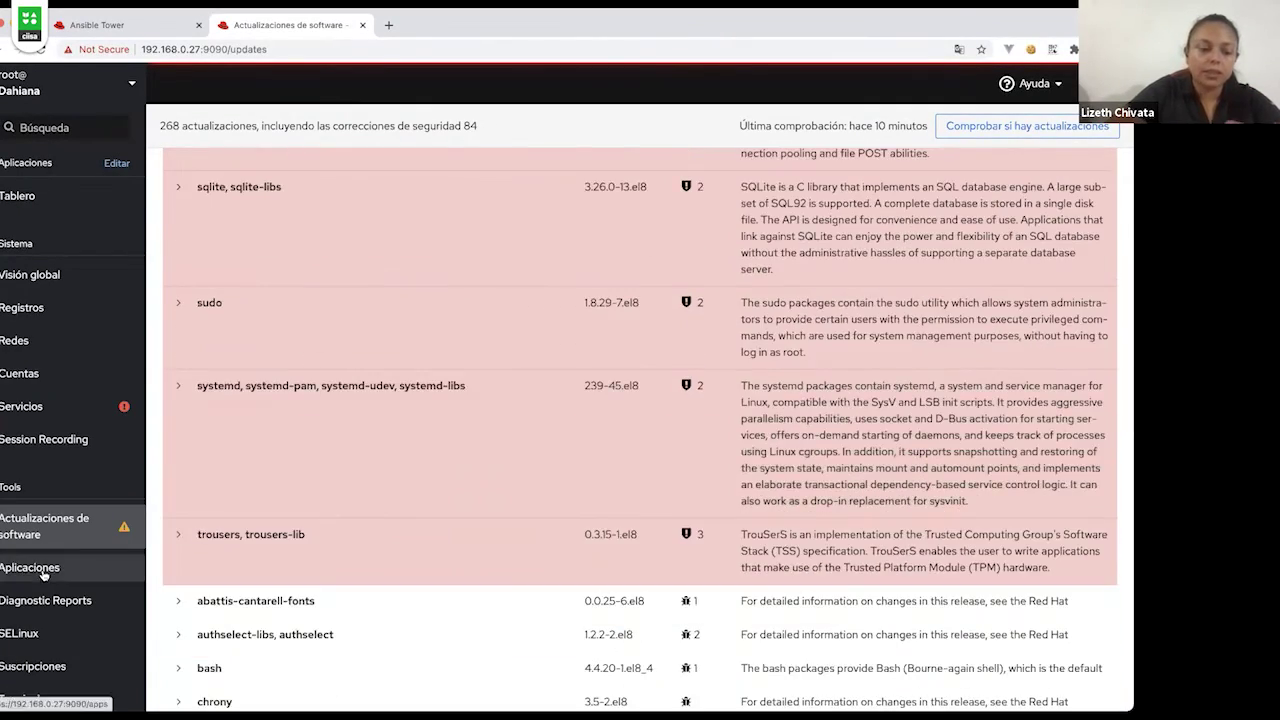
pyautogui.click(43, 569)
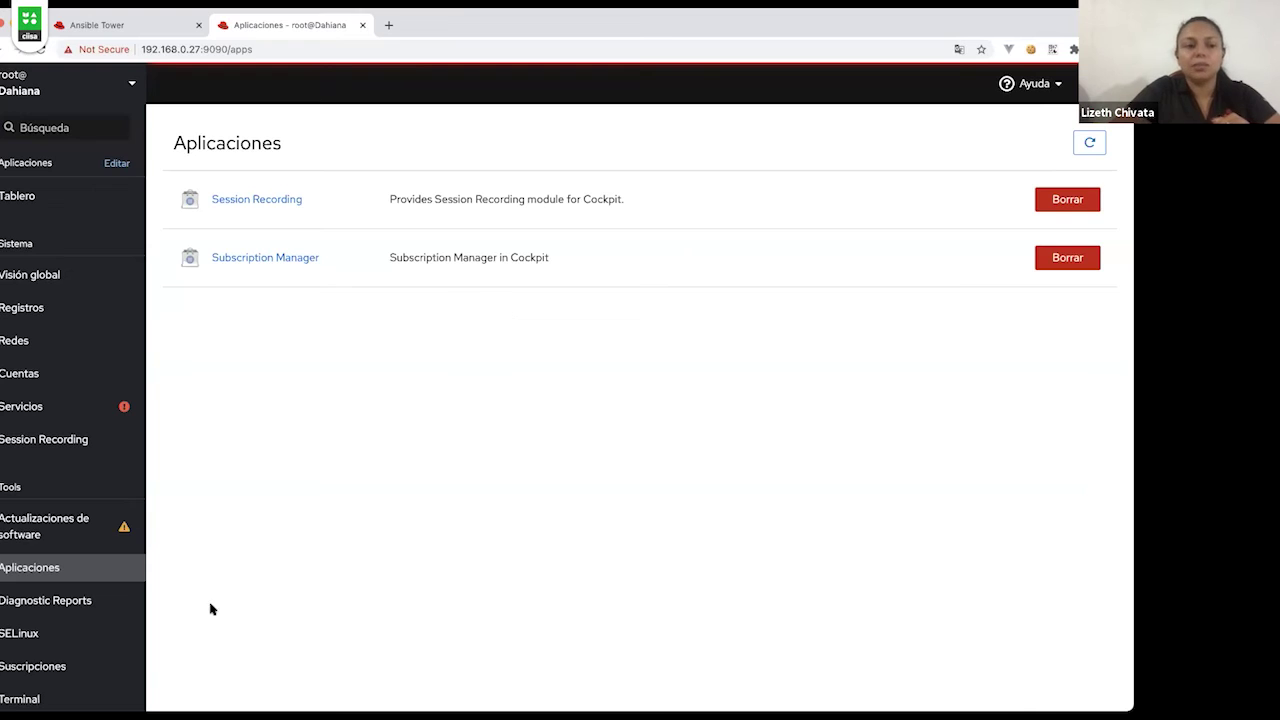
# - On Diagnostic Reports, start a new report and cancel it before it finishes
pyautogui.click(43, 605)
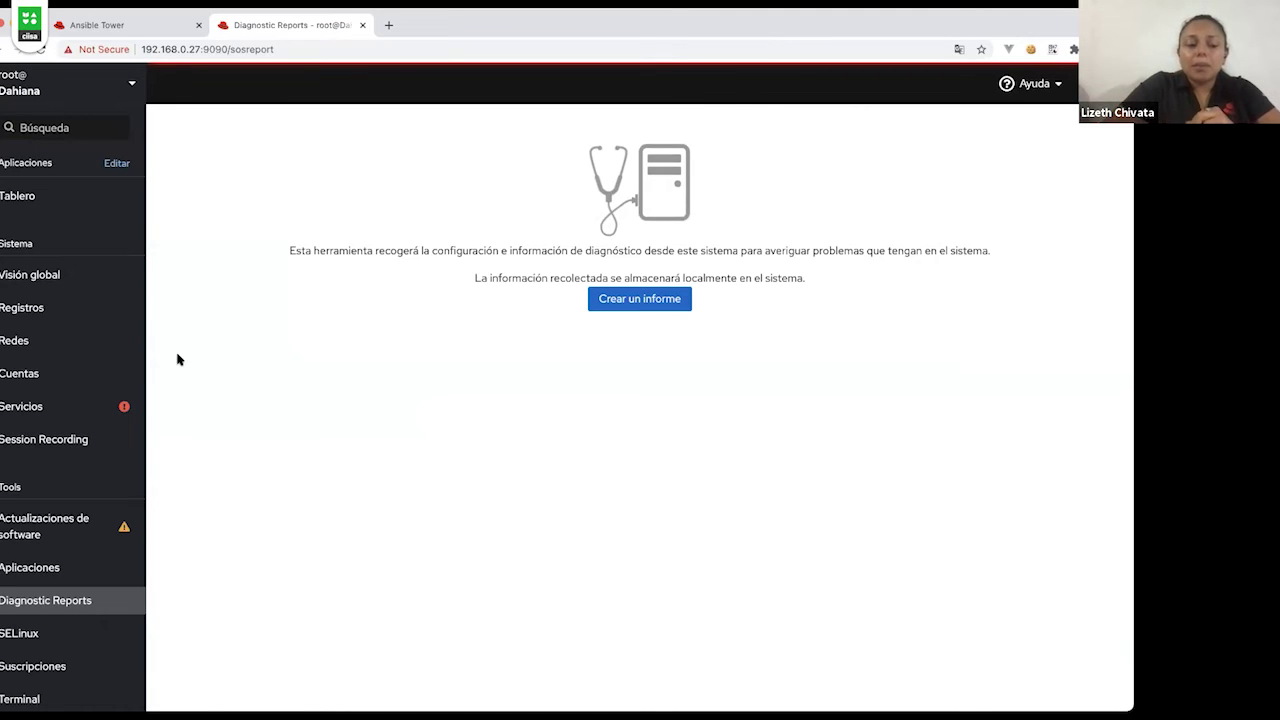
pyautogui.click(633, 300)
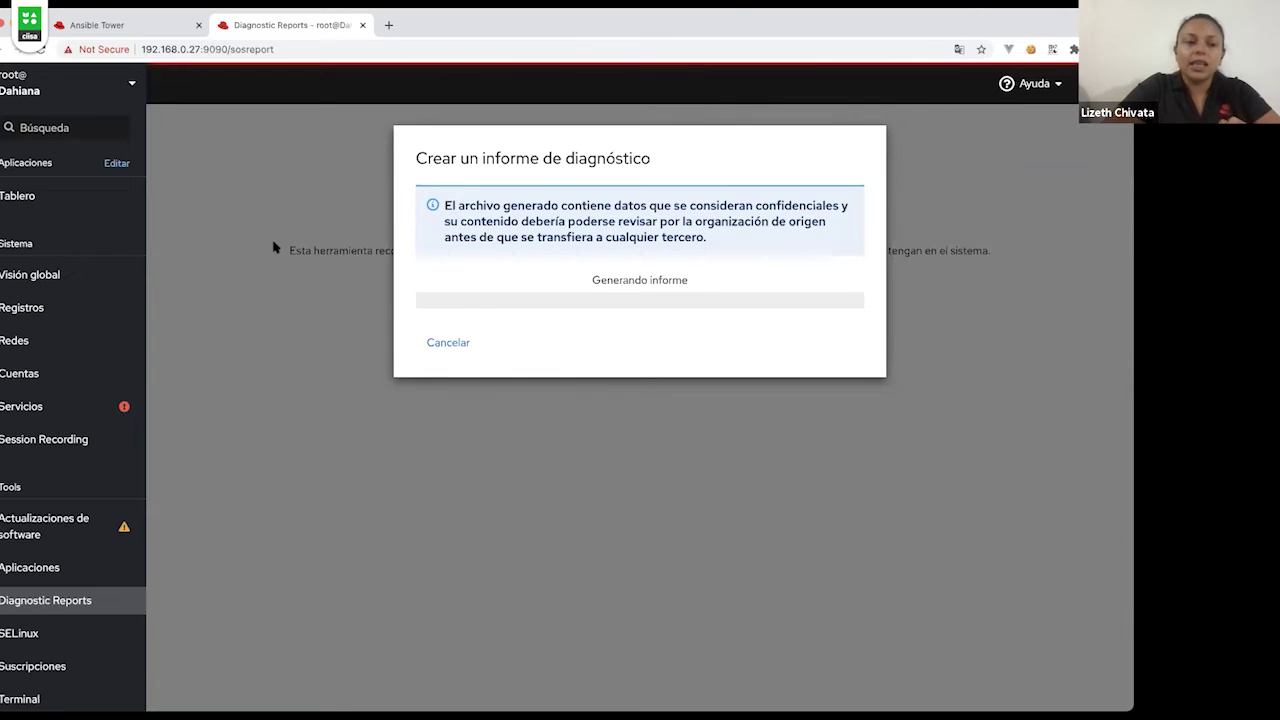
pyautogui.press('Escape')
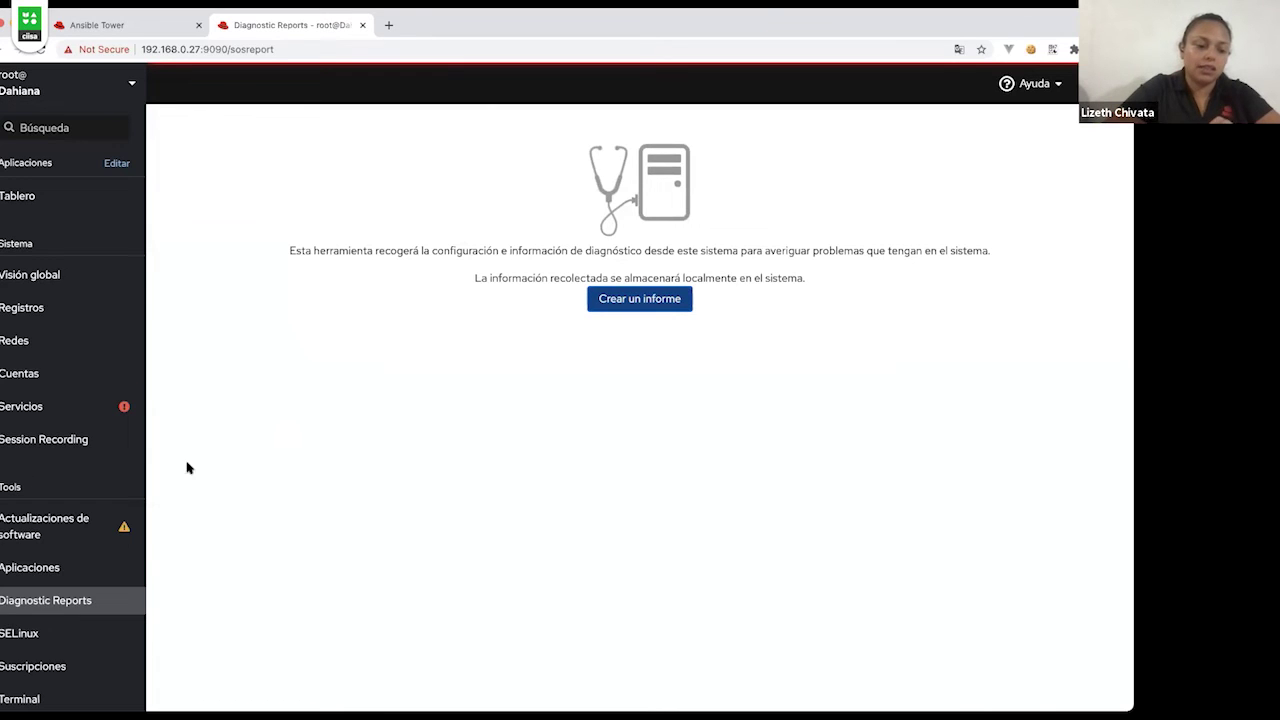
pyautogui.click(17, 639)
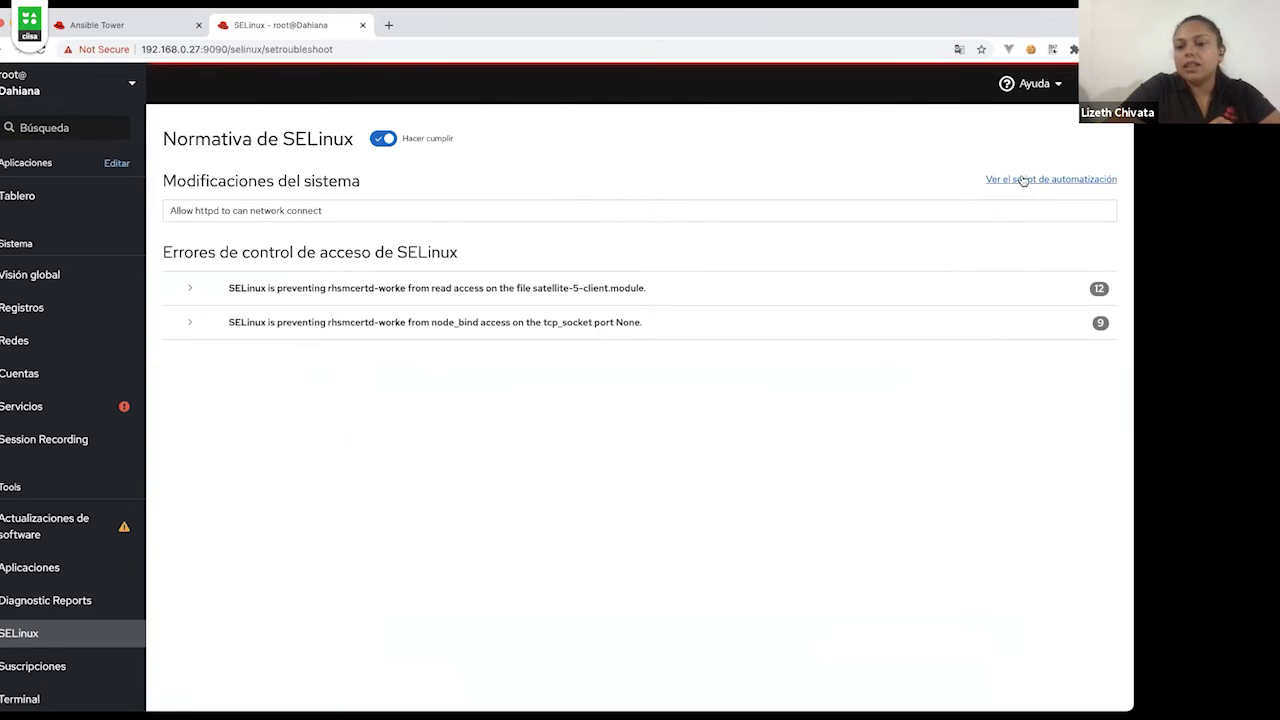
# - Expand the first rhsmcertd-worke denial's solutions and toggle SELinux enforcing off and back on
pyautogui.click(191, 289)
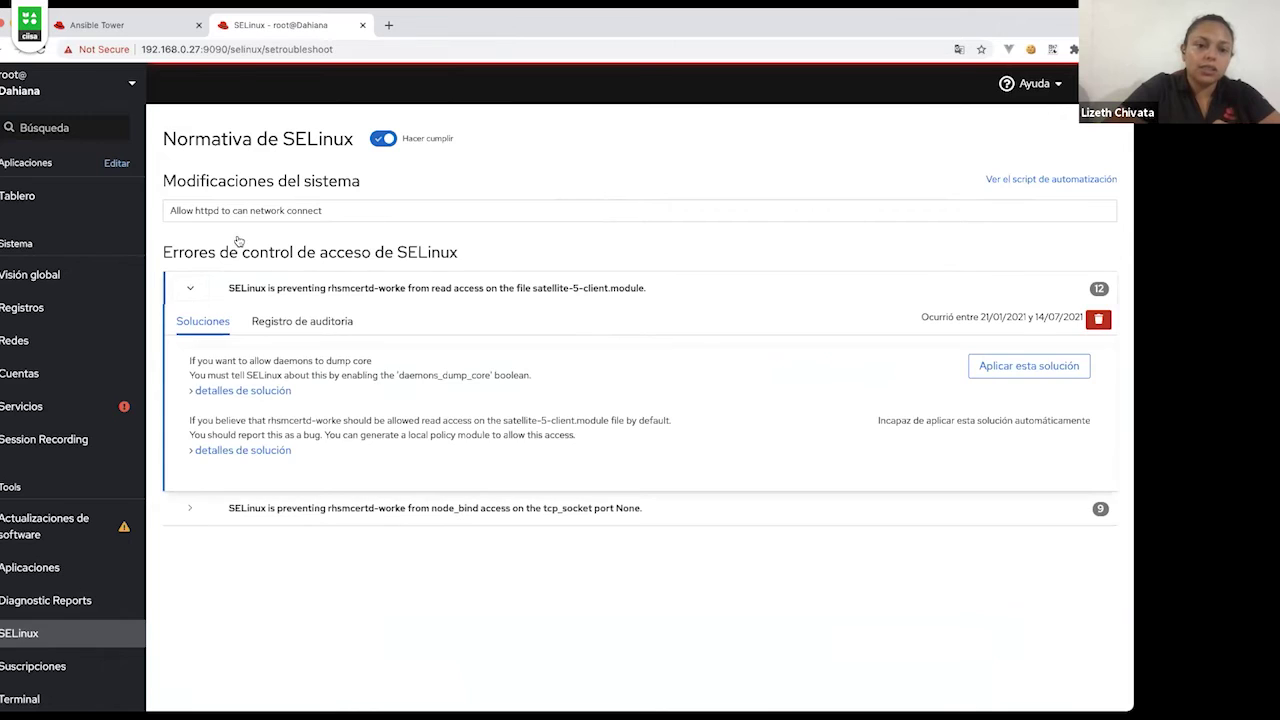
pyautogui.click(381, 141)
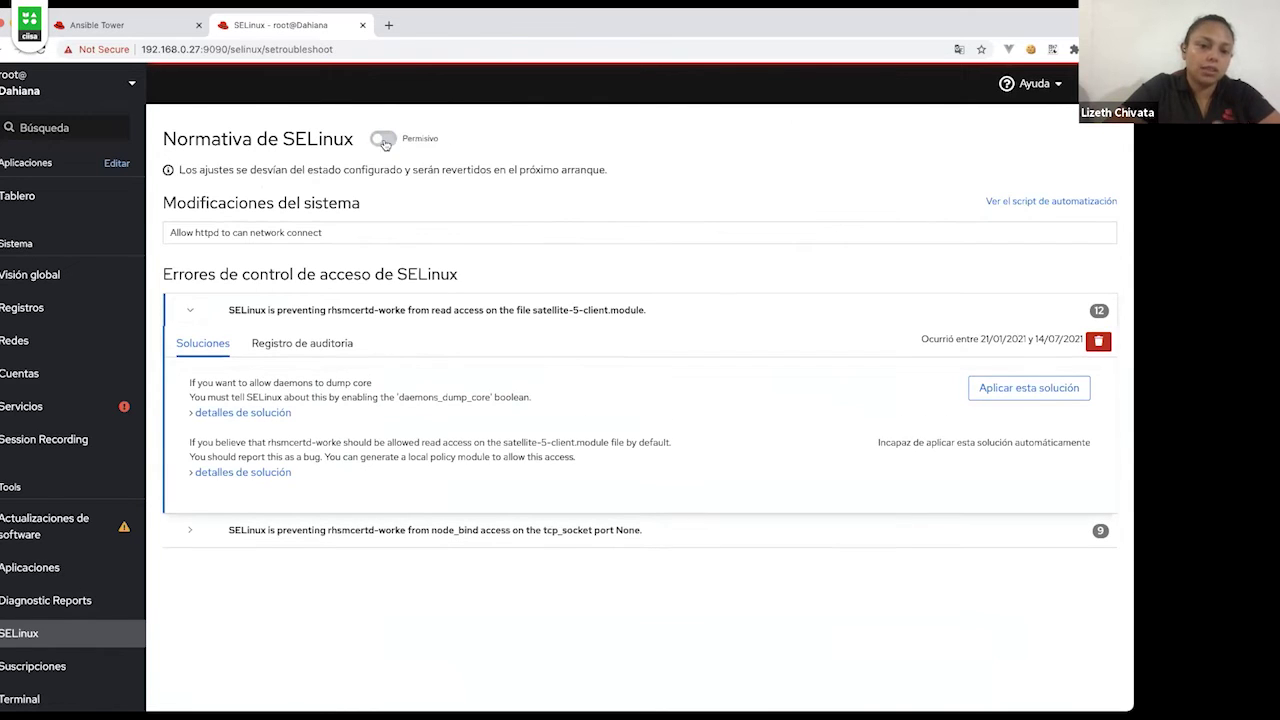
pyautogui.click(387, 141)
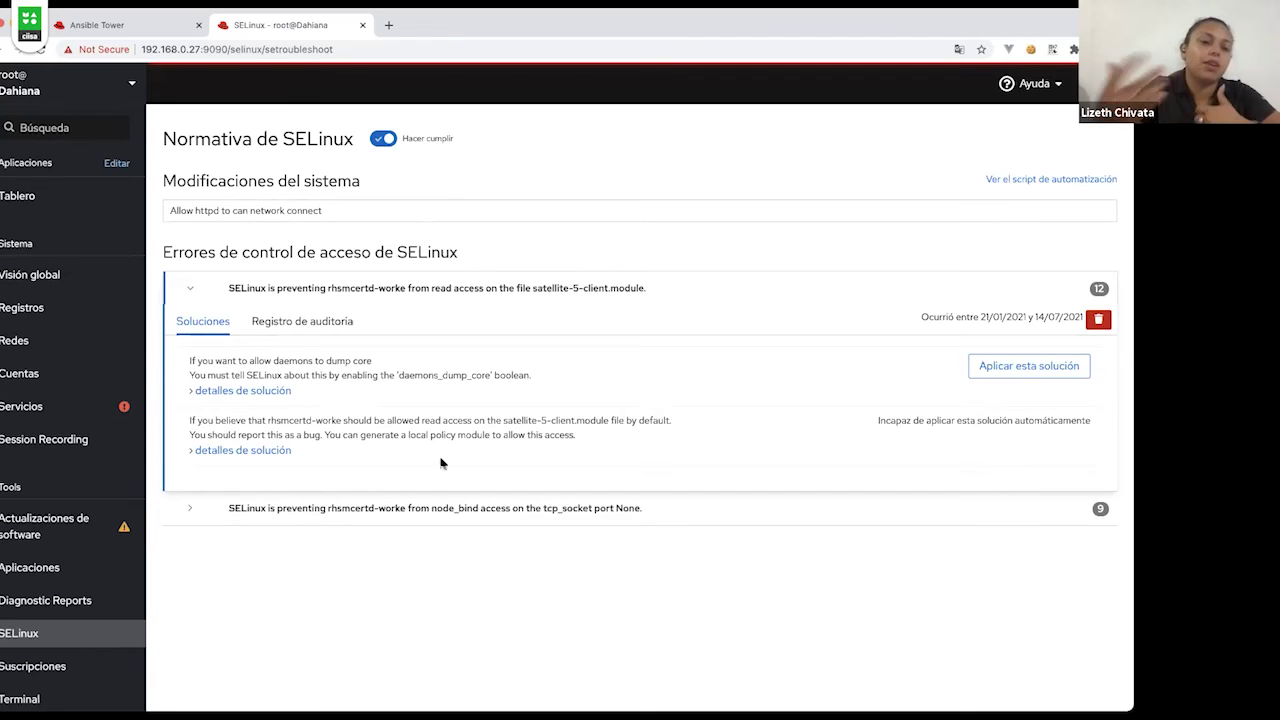
pyautogui.click(40, 667)
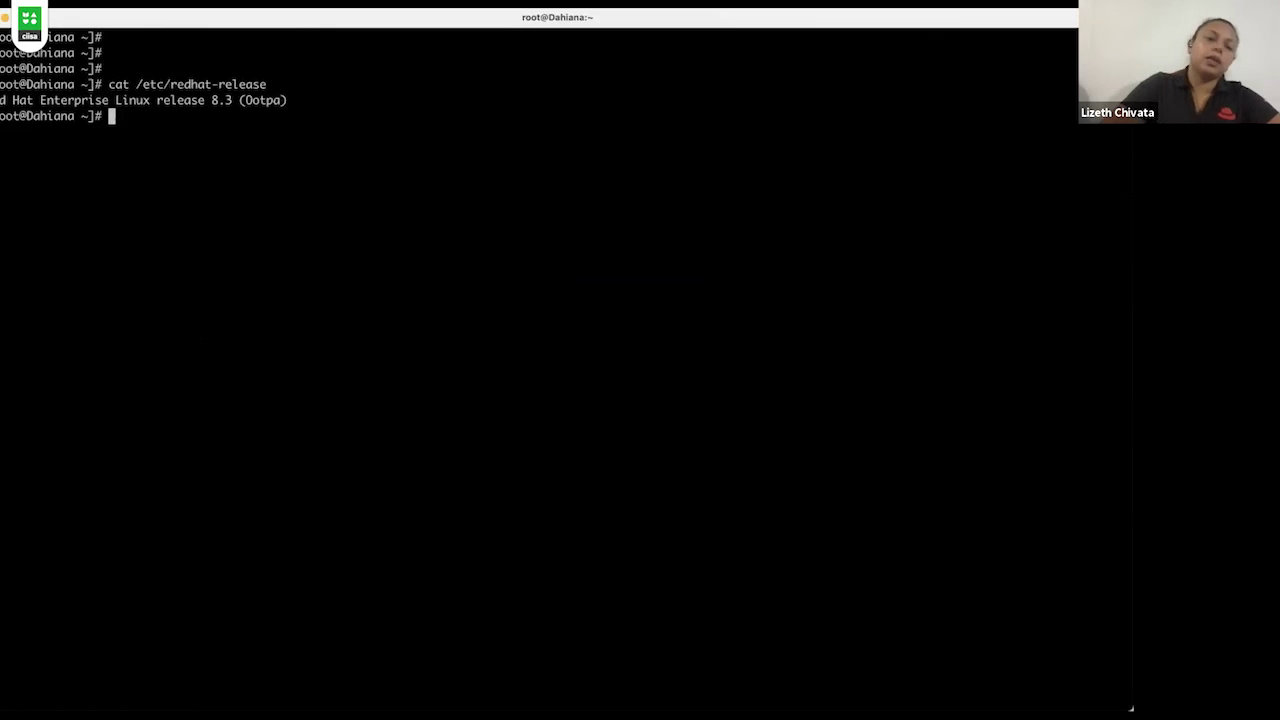
# - Step back through terminal history to systemctl start cockpit.socket without running anything
pyautogui.press('Return')
pyautogui.press('Return')
pyautogui.press('Return')
pyautogui.press('Return')
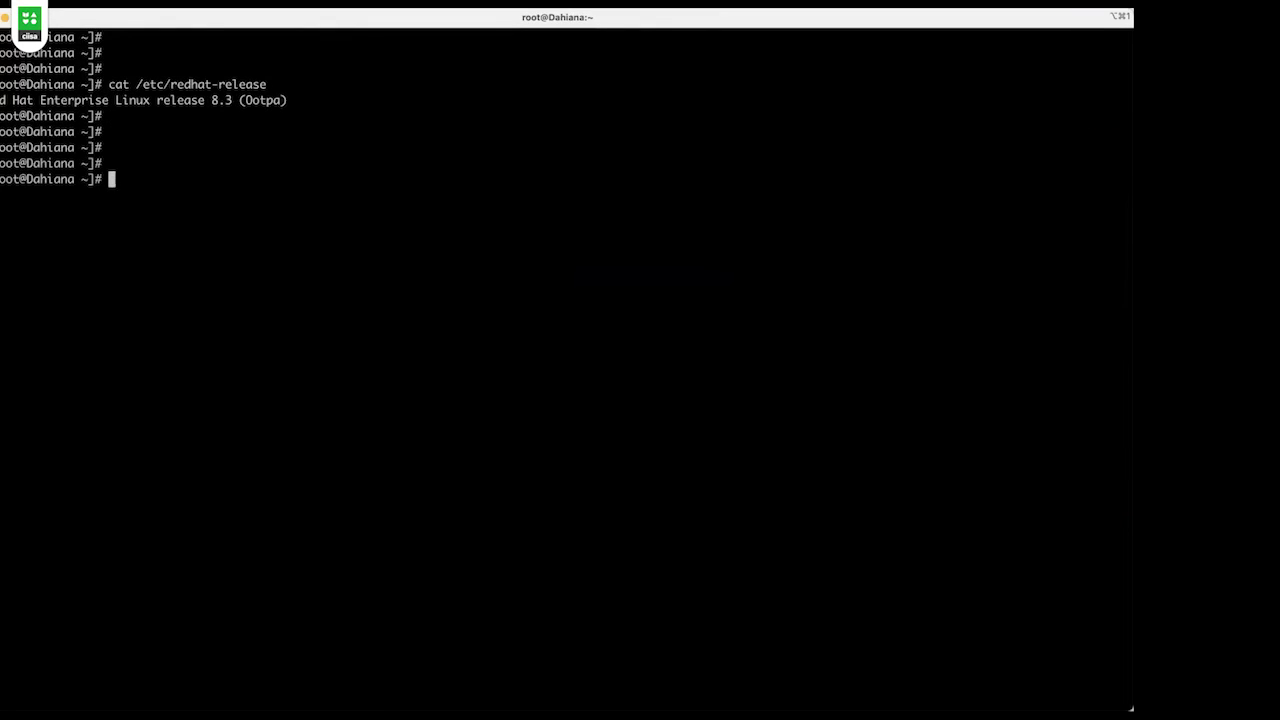
pyautogui.press('Up')
pyautogui.press('Up')
pyautogui.press('Up')
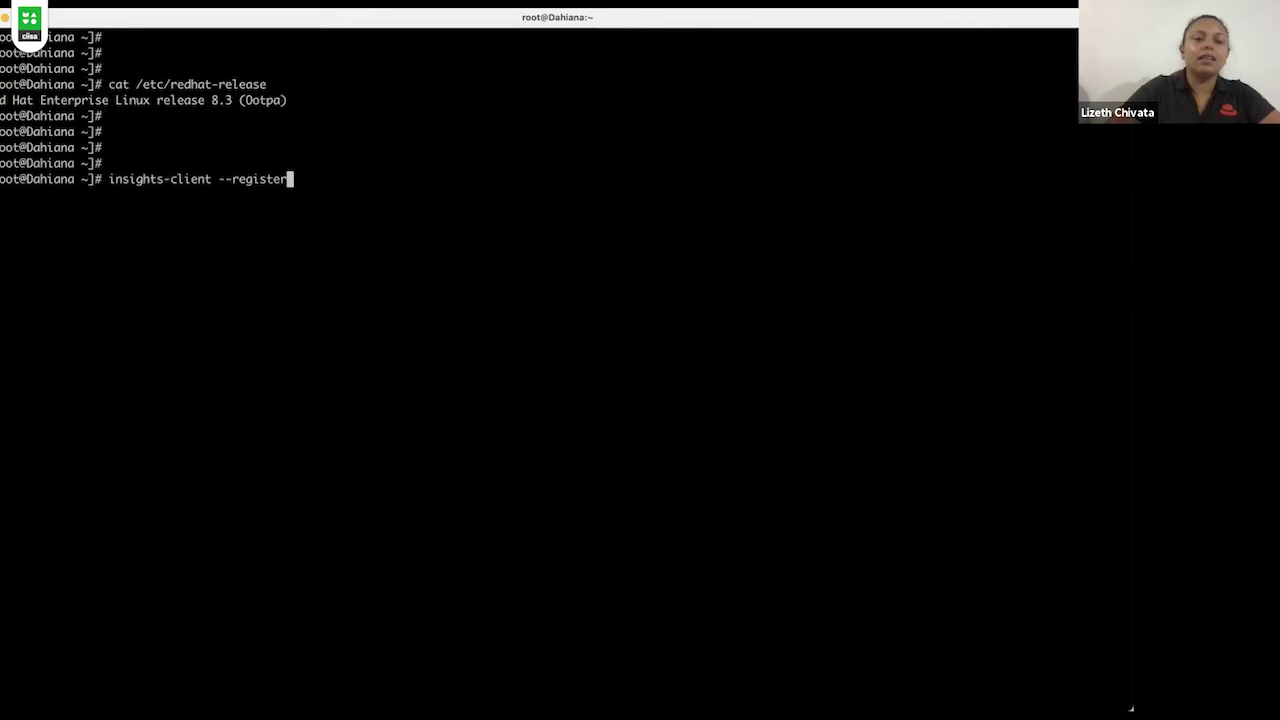
pyautogui.press('Up')
pyautogui.press('Up')
pyautogui.press('Up')
pyautogui.press('Up')
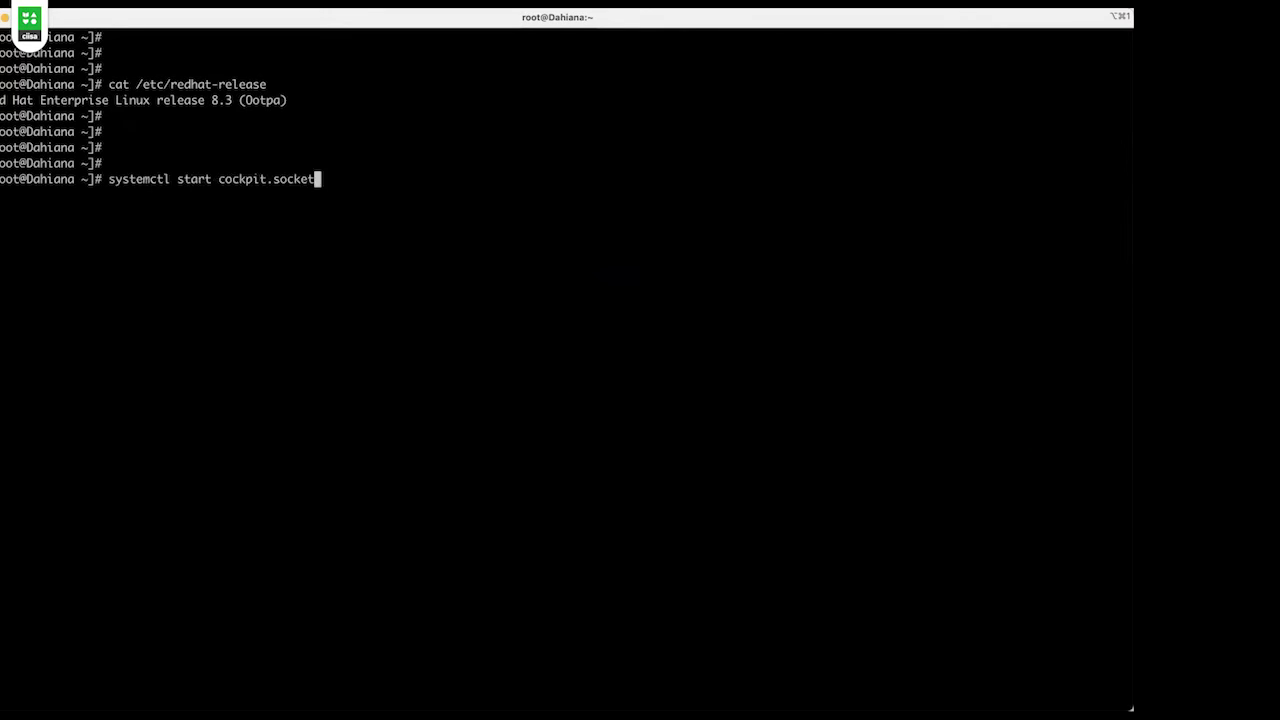
pyautogui.press('Up')
pyautogui.press('Up')
pyautogui.press('Up')
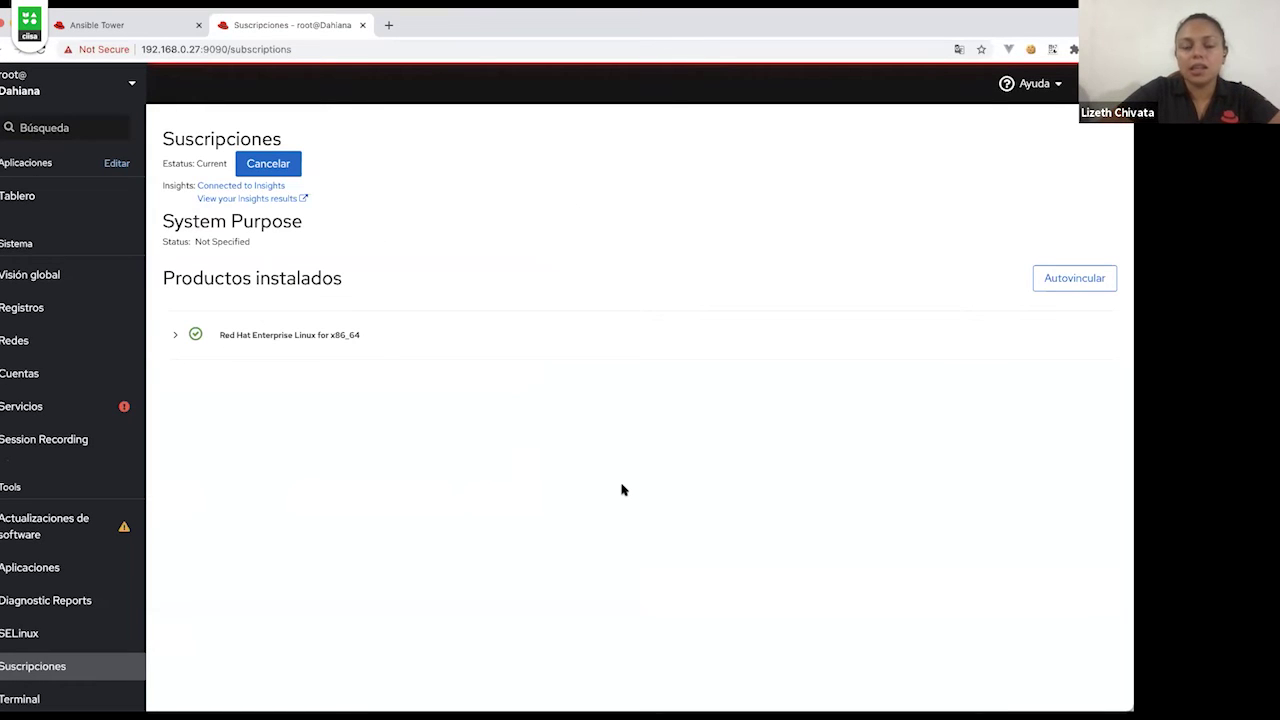
# - Expand Red Hat Enterprise Linux for x86_64 and highlight its 10/16/2020 start and 10/15/2021 end dates
pyautogui.click(174, 338)
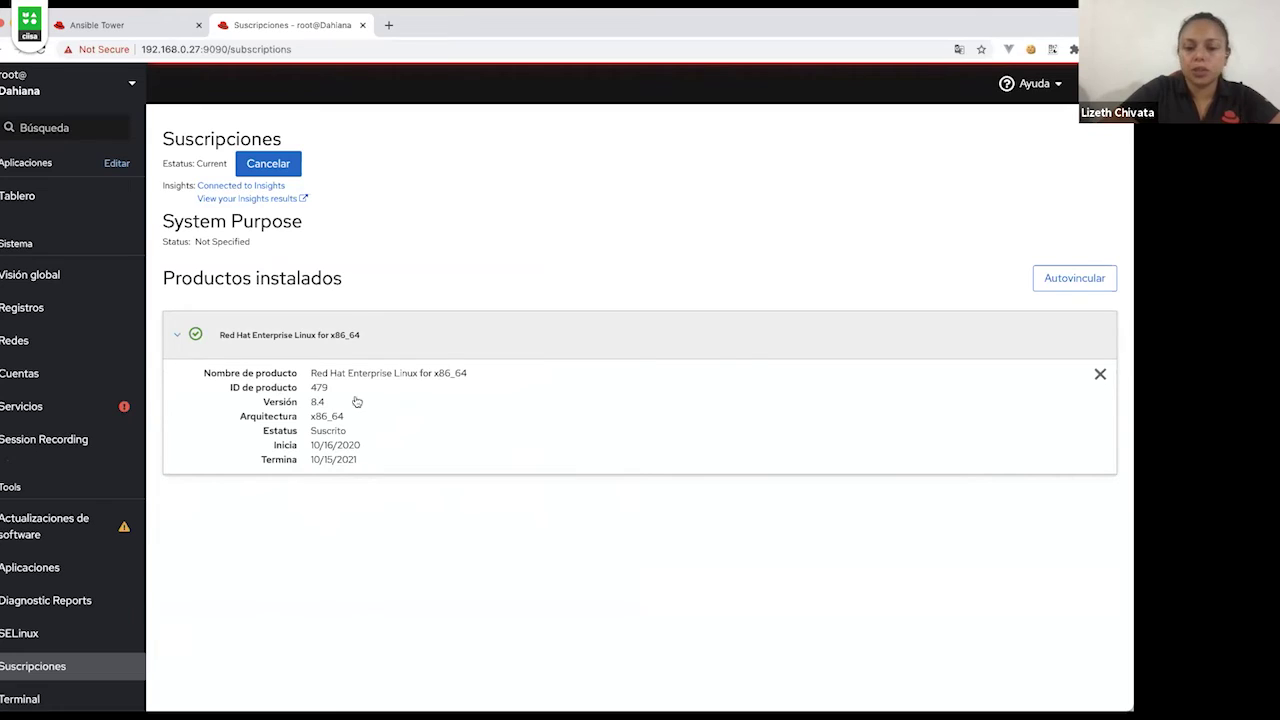
pyautogui.doubleClick(311, 445)
pyautogui.moveTo(339, 447); pyautogui.dragTo(405, 444)
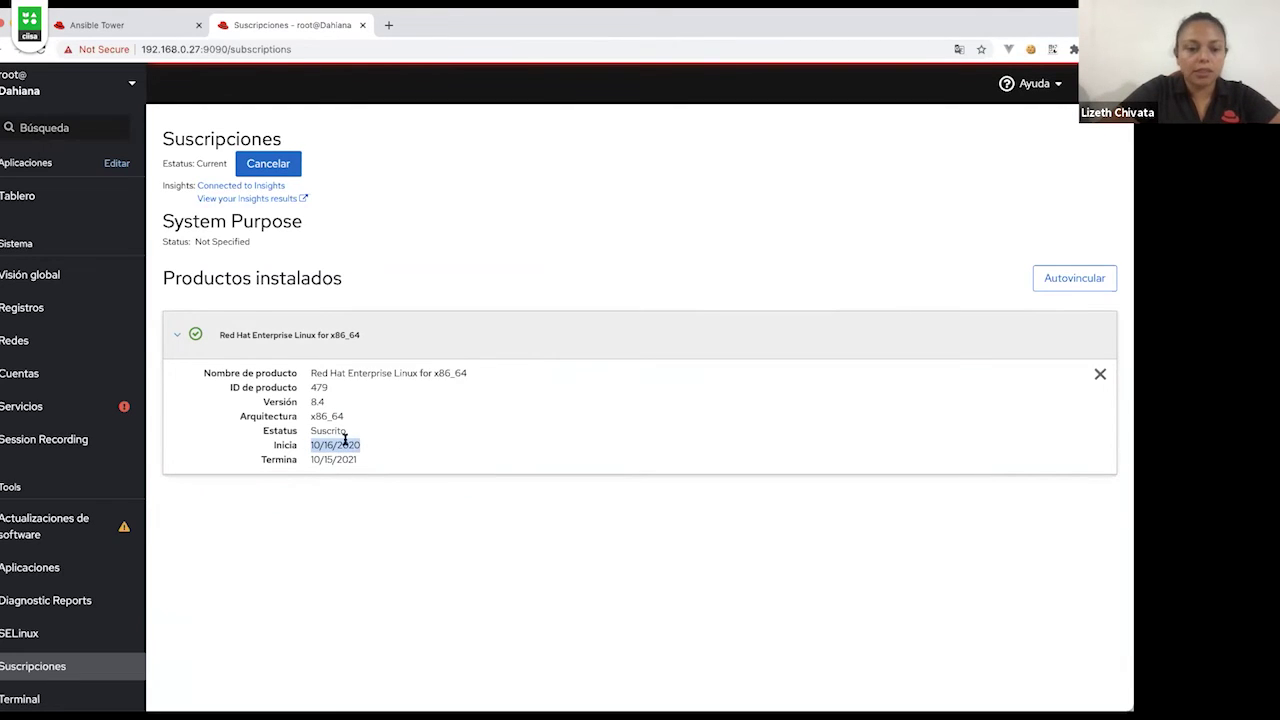
pyautogui.moveTo(311, 459); pyautogui.dragTo(378, 460)
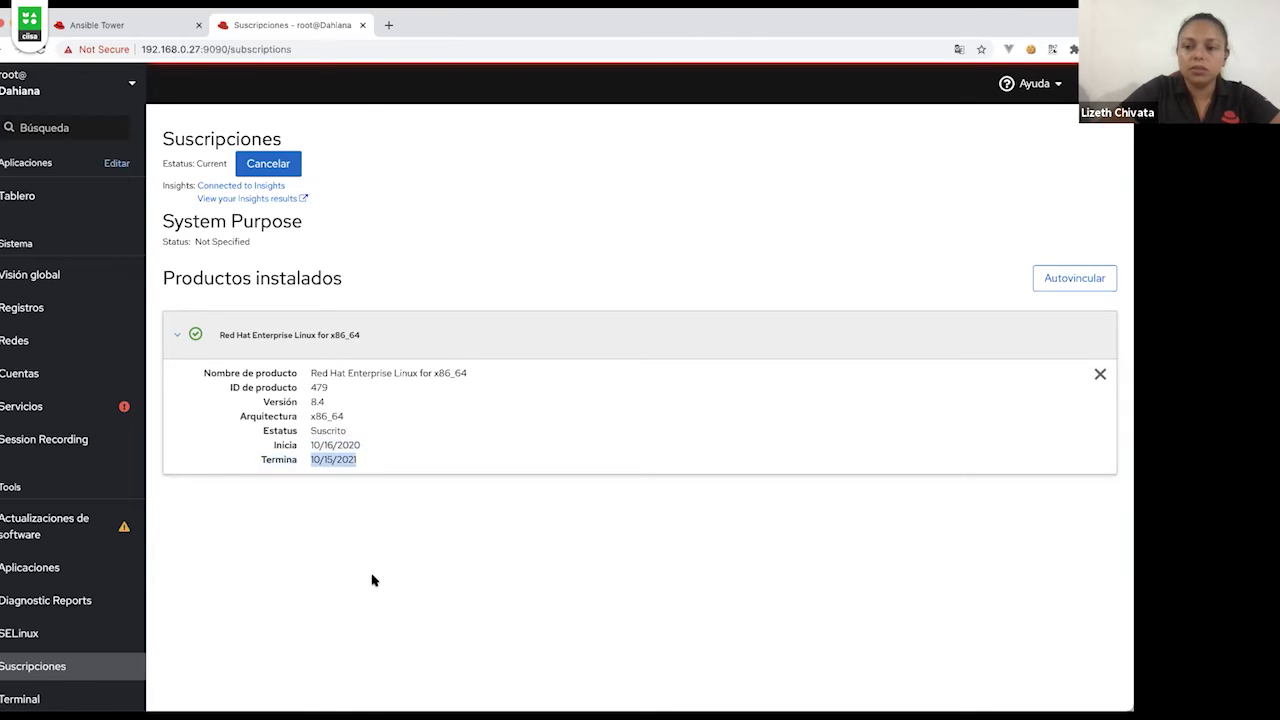
pyautogui.scroll(-1, 60, 670)
# - Open Cockpit's Terminal on Dahiana and add a few empty root prompt lines
pyautogui.click(56, 666)
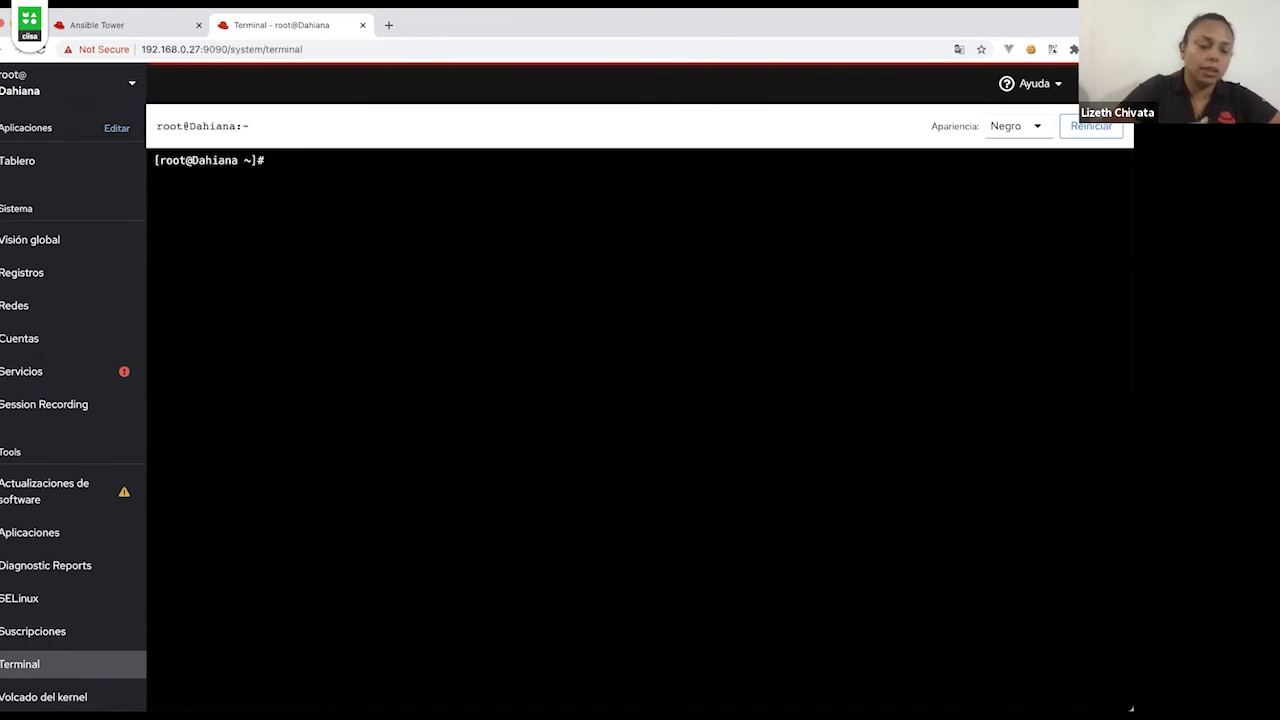
pyautogui.press('Return')
pyautogui.press('Return')
pyautogui.press('Return')
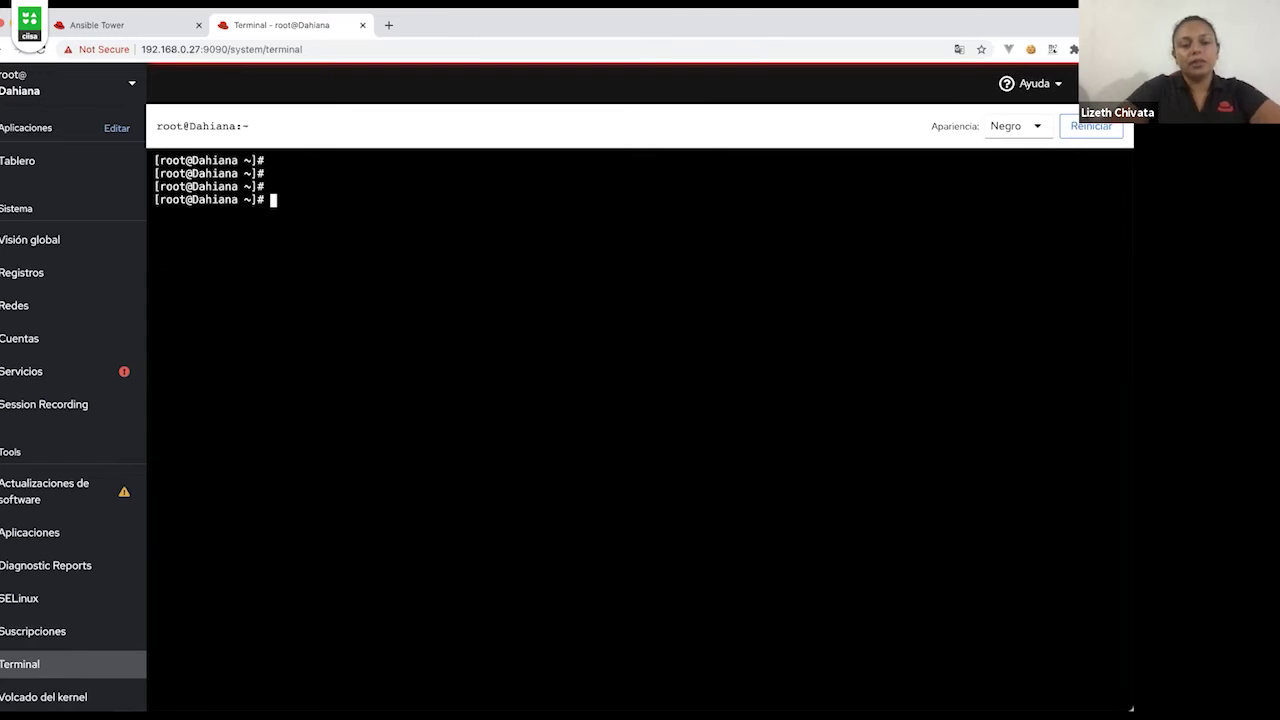
pyautogui.press('Return')
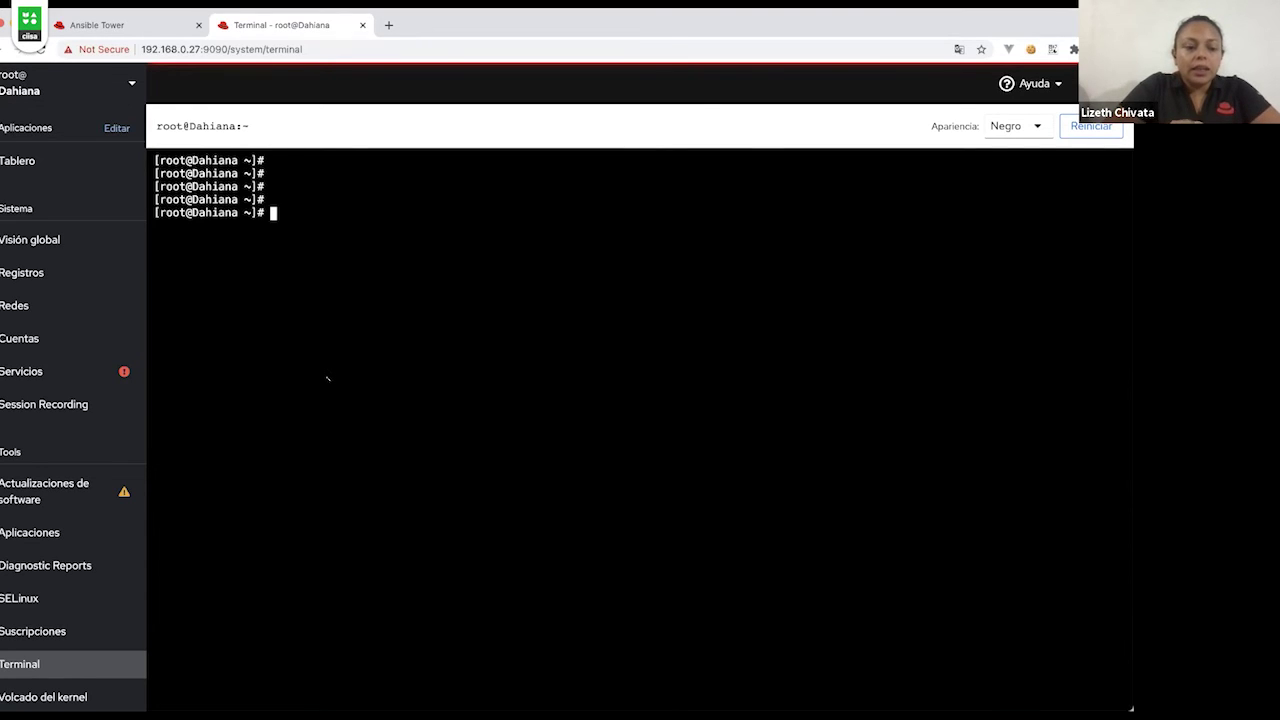
pyautogui.scroll(1, 76, 279)
pyautogui.scroll(-1, 74, 281)
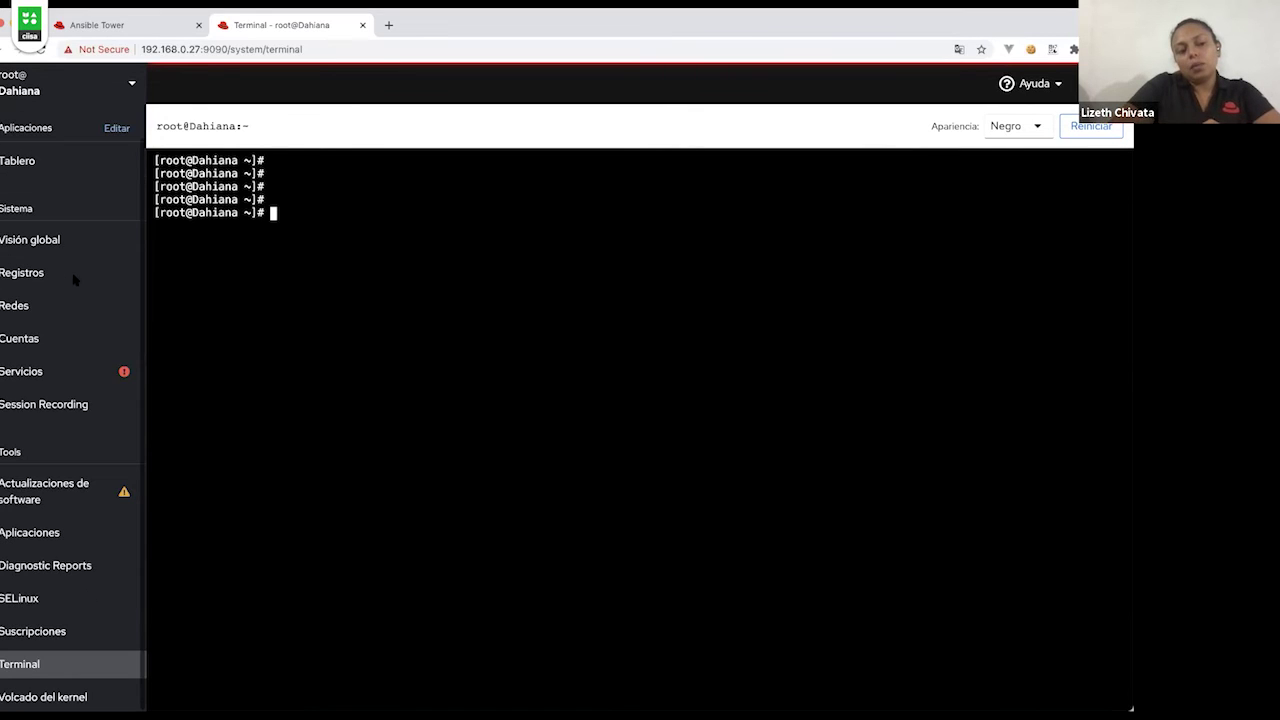
# - In a new tab, load cloud.redhat.com by typing 'clou' and accepting the autocompletion
pyautogui.click(389, 26)
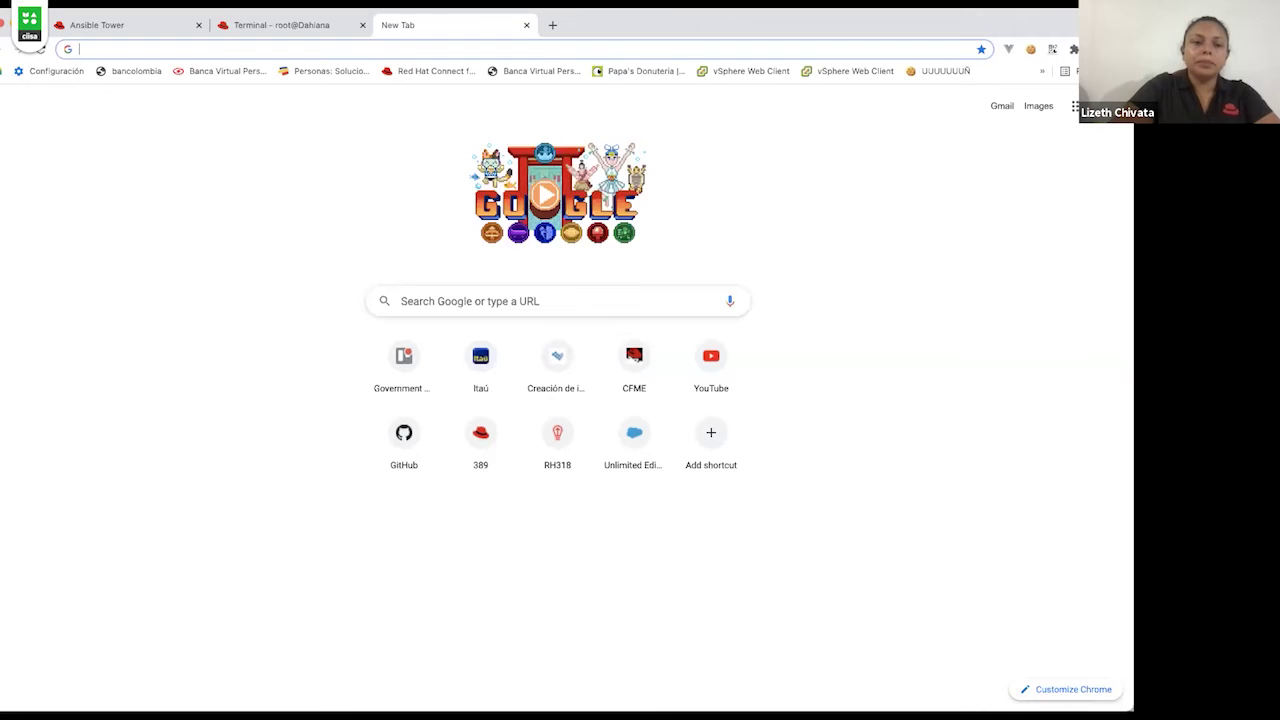
pyautogui.click(102, 50)
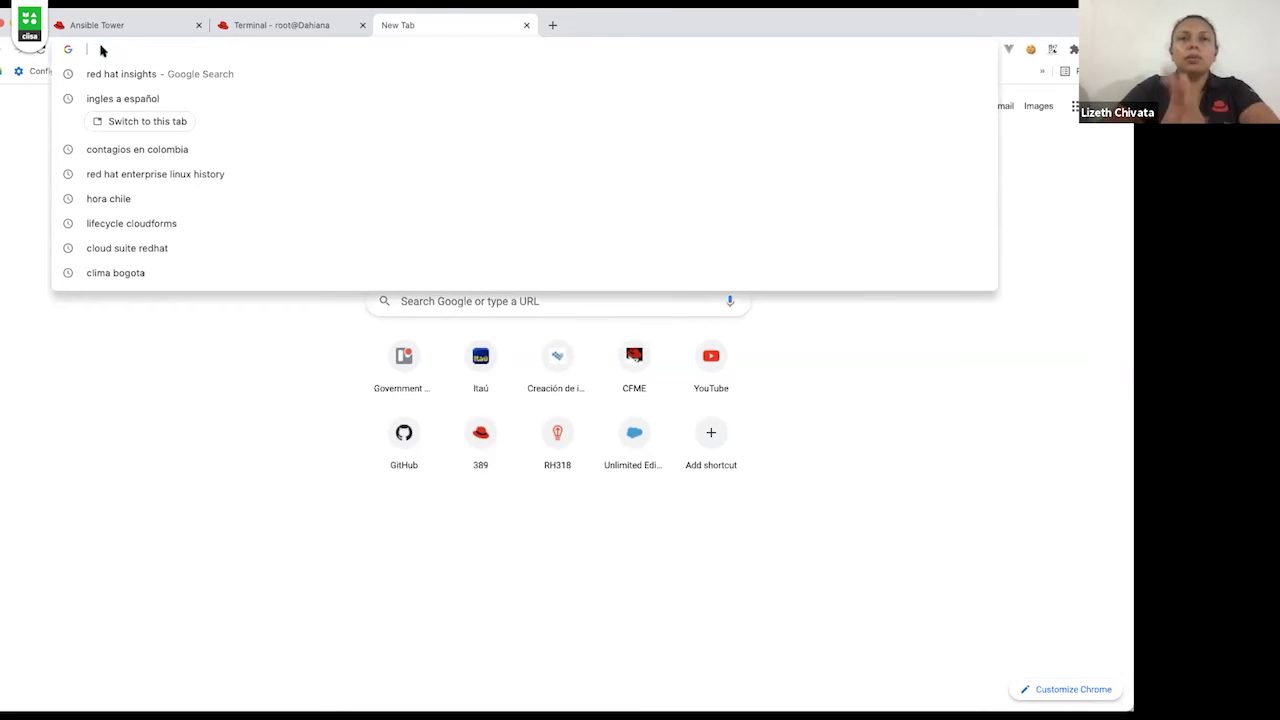
pyautogui.write('clou')
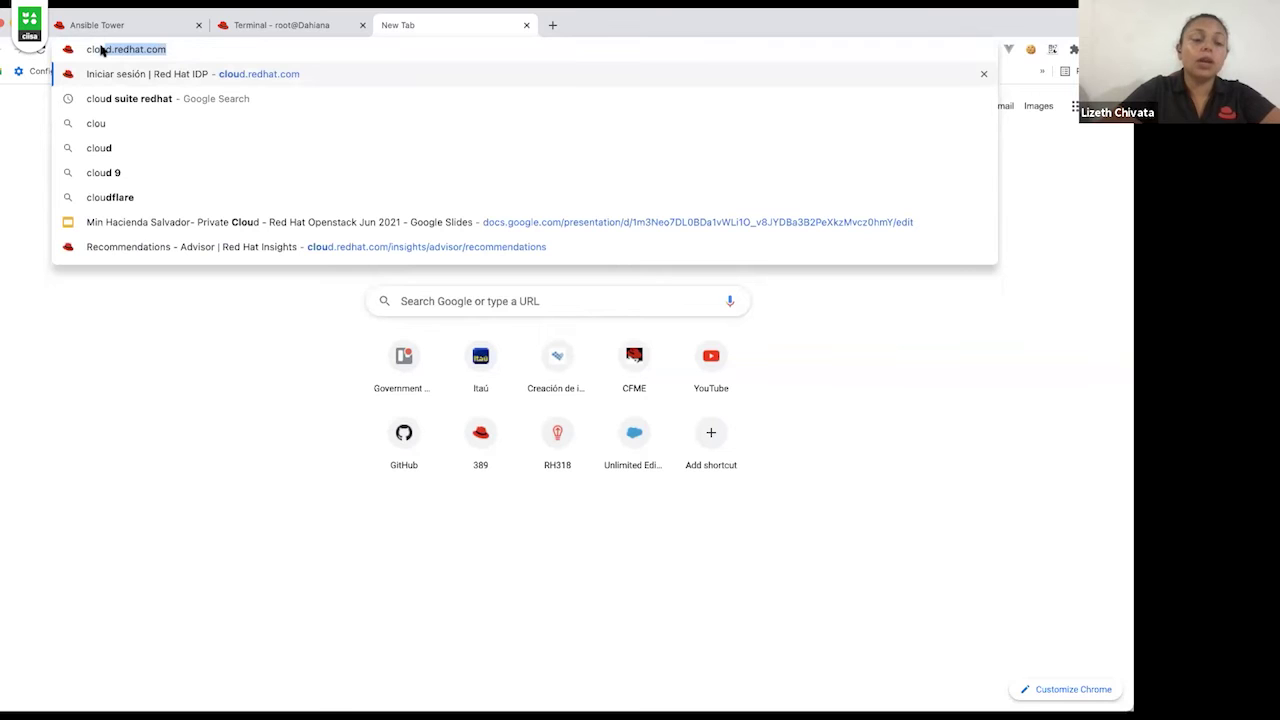
pyautogui.press('Return')
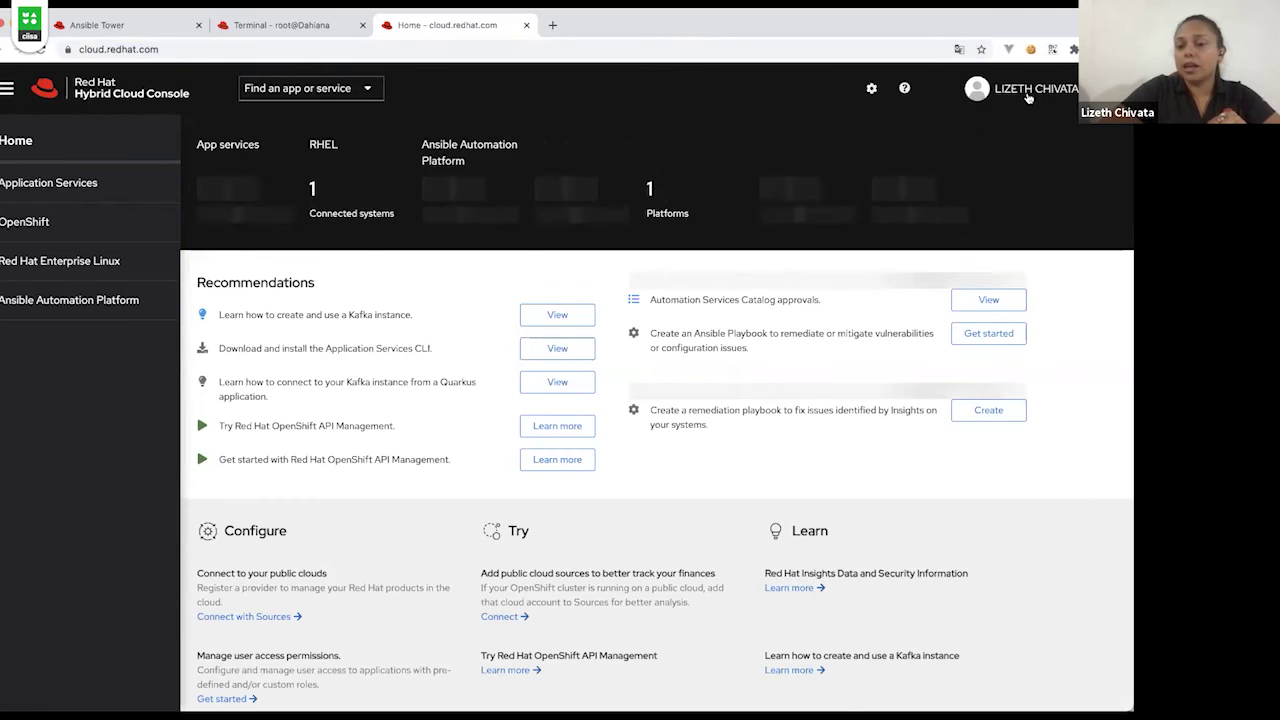
# - View the account menu, hide the sidebar, and open Inventory via '1 Connected systems'
pyautogui.click(1028, 92)
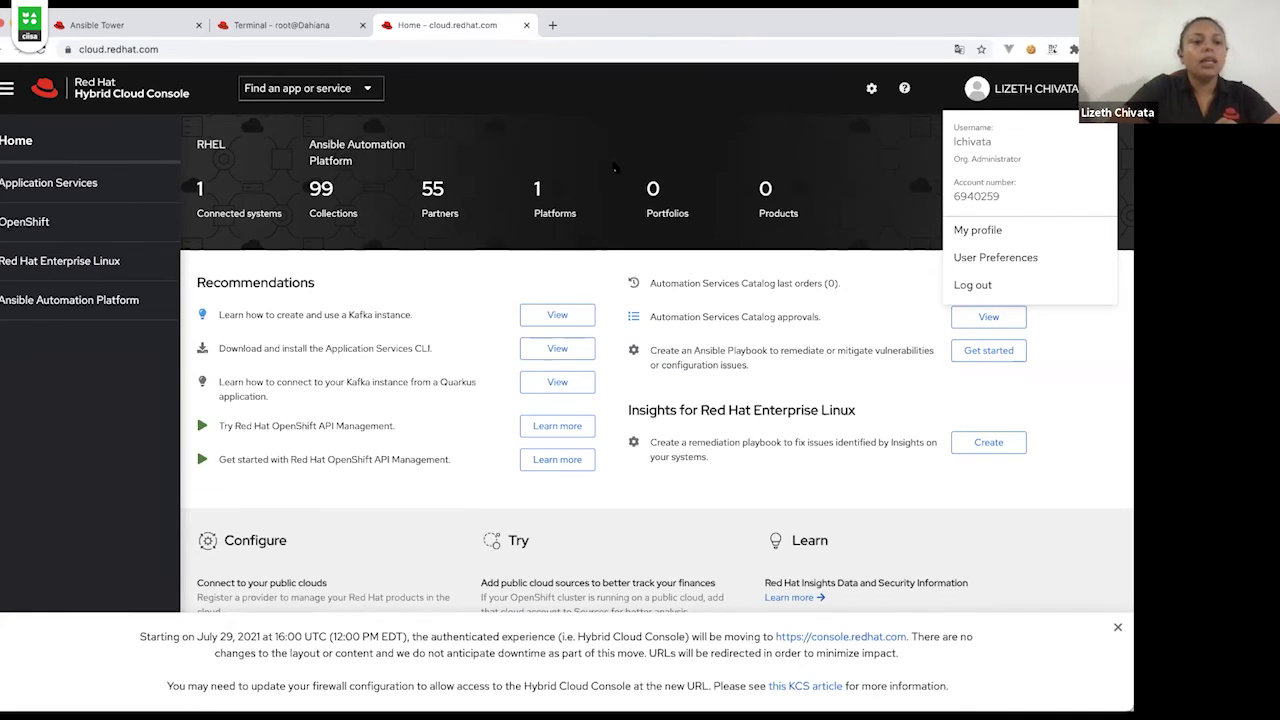
pyautogui.click(6, 90)
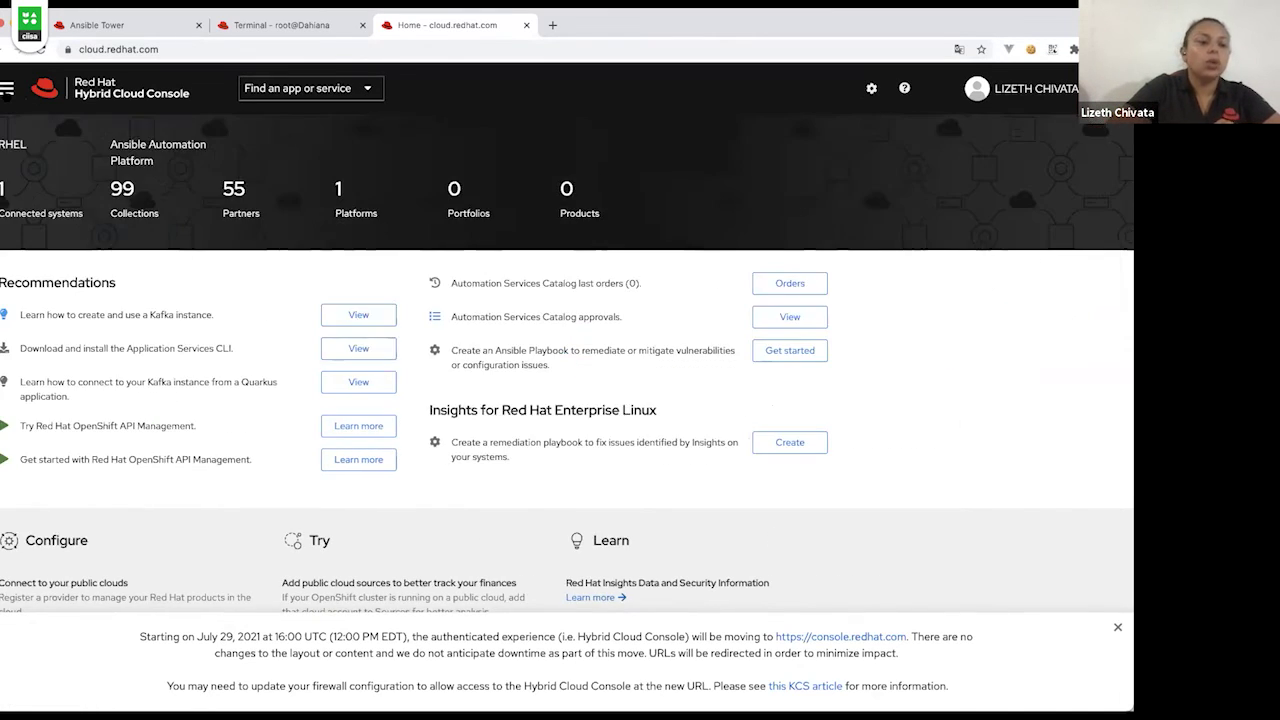
pyautogui.click(8, 192)
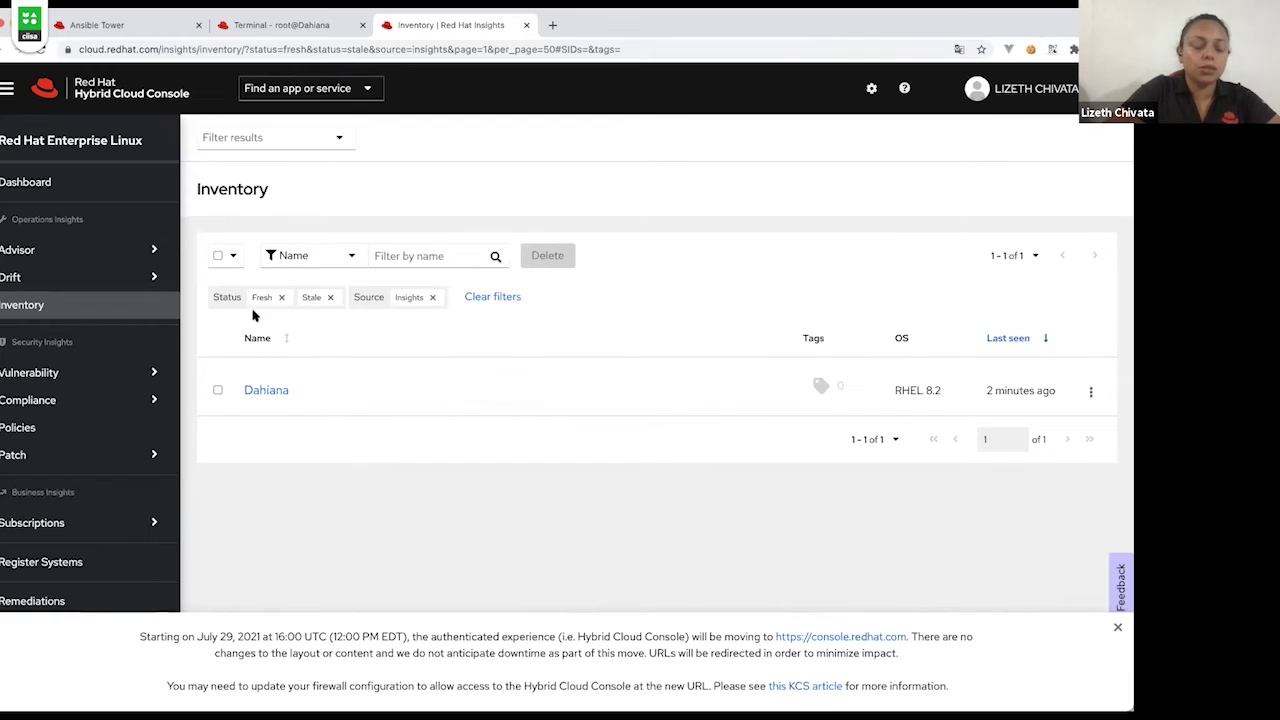
# - Open the registered RHEL 8.2 host's General information tab from the Inventory table
pyautogui.click(266, 391)
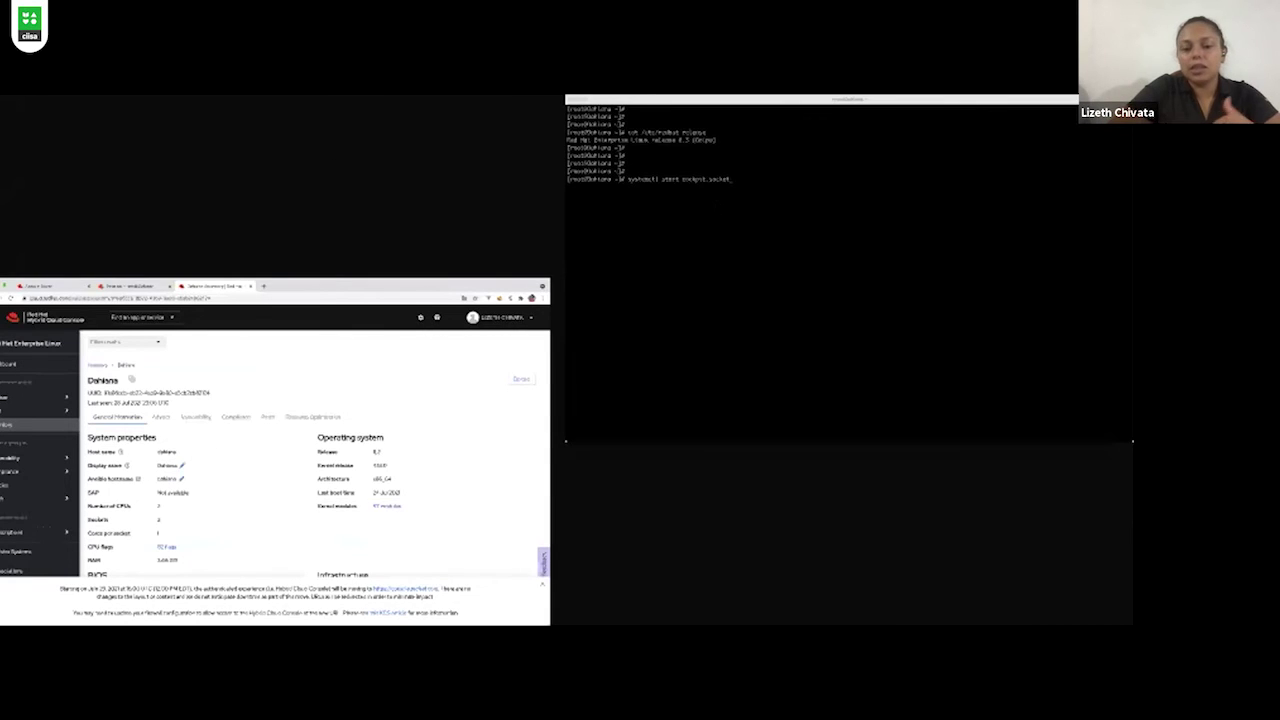
# - Replace the recalled systemctl command with 'yum install ins' at the root prompt
pyautogui.press('BackSpace')
pyautogui.press('BackSpace')
pyautogui.press('BackSpace')
pyautogui.press('BackSpace')
pyautogui.press('BackSpace')
pyautogui.press('BackSpace')
pyautogui.press('BackSpace')
pyautogui.press('BackSpace')
pyautogui.press('BackSpace')
pyautogui.press('BackSpace')
pyautogui.press('BackSpace')
pyautogui.press('BackSpace')
pyautogui.press('BackSpace')
pyautogui.press('BackSpace')
pyautogui.press('BackSpace')
pyautogui.press('BackSpace')
pyautogui.press('BackSpace')
pyautogui.press('BackSpace')
pyautogui.press('BackSpace')
pyautogui.press('BackSpace')
pyautogui.press('BackSpace')
pyautogui.press('BackSpace')
pyautogui.press('BackSpace')
pyautogui.press('BackSpace')
pyautogui.press('BackSpace')
pyautogui.press('BackSpace')
pyautogui.press('BackSpace')
pyautogui.press('BackSpace')
pyautogui.press('BackSpace')
pyautogui.press('BackSpace')
pyautogui.press('BackSpace')
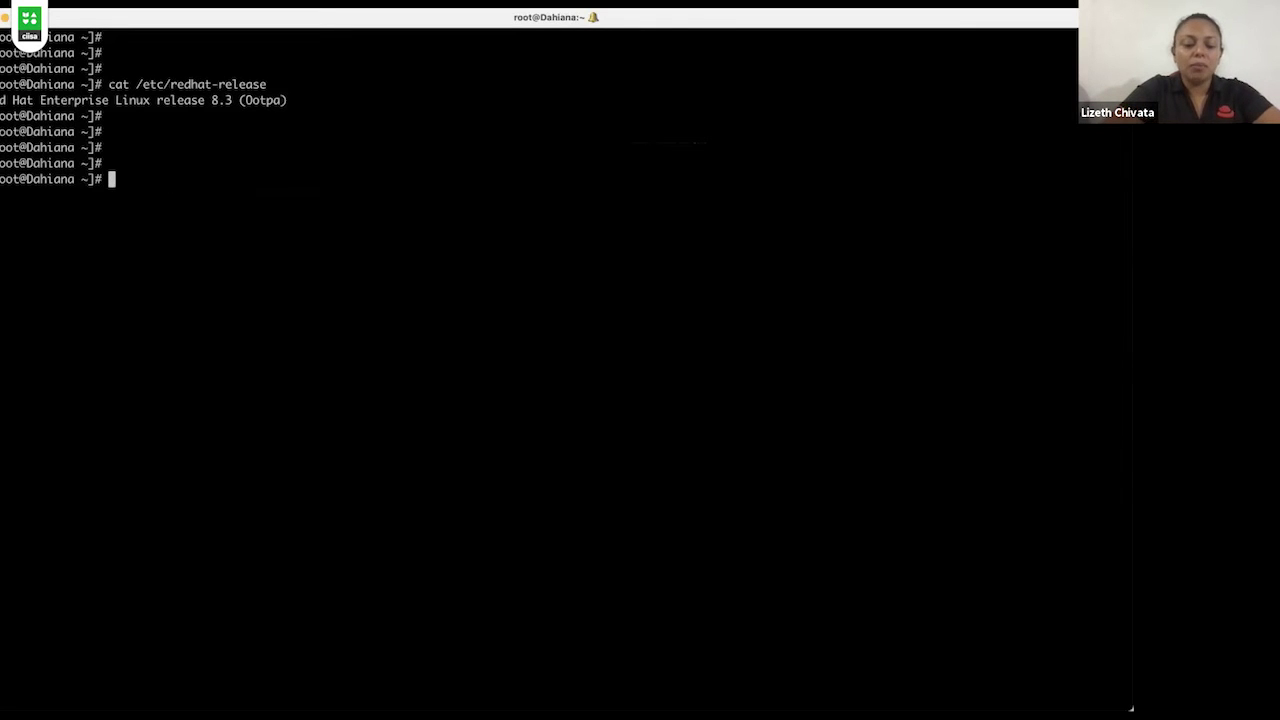
pyautogui.write('yum install ins')
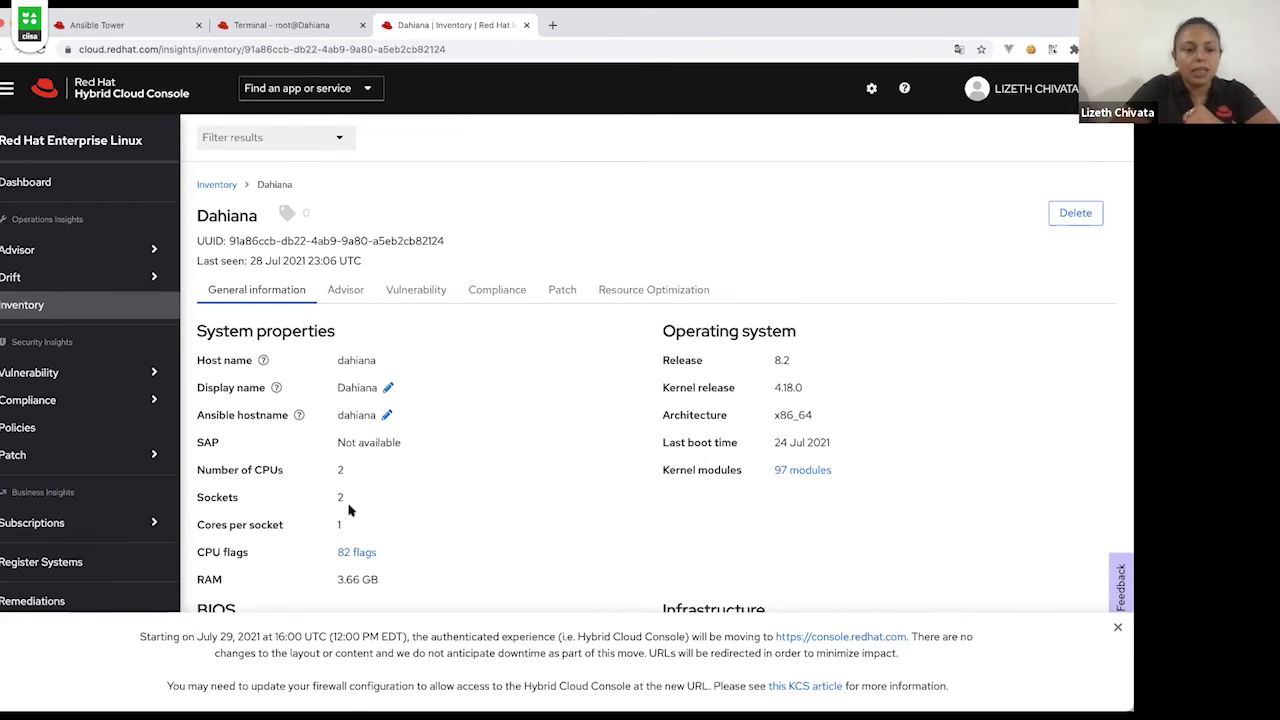
# - Scroll through the host's system details and highlight the Ansible hostname property label
pyautogui.scroll(-2, 349, 508)
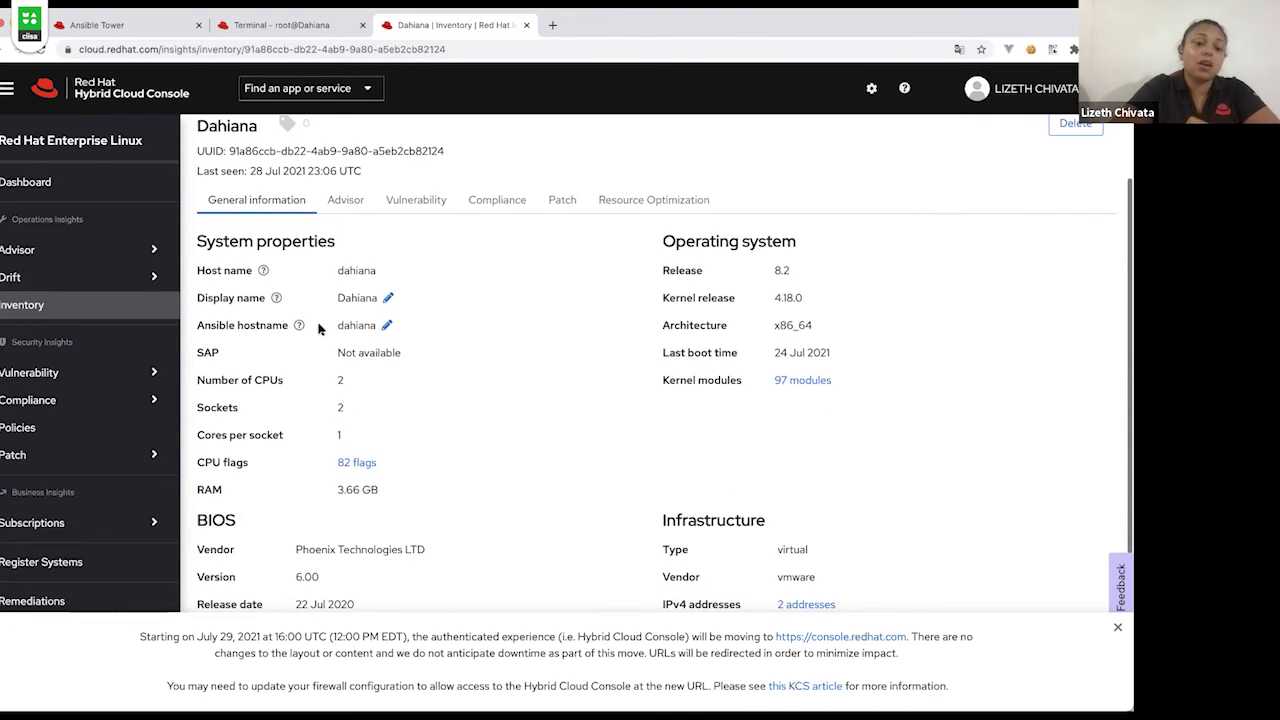
pyautogui.moveTo(293, 325); pyautogui.dragTo(194, 323)
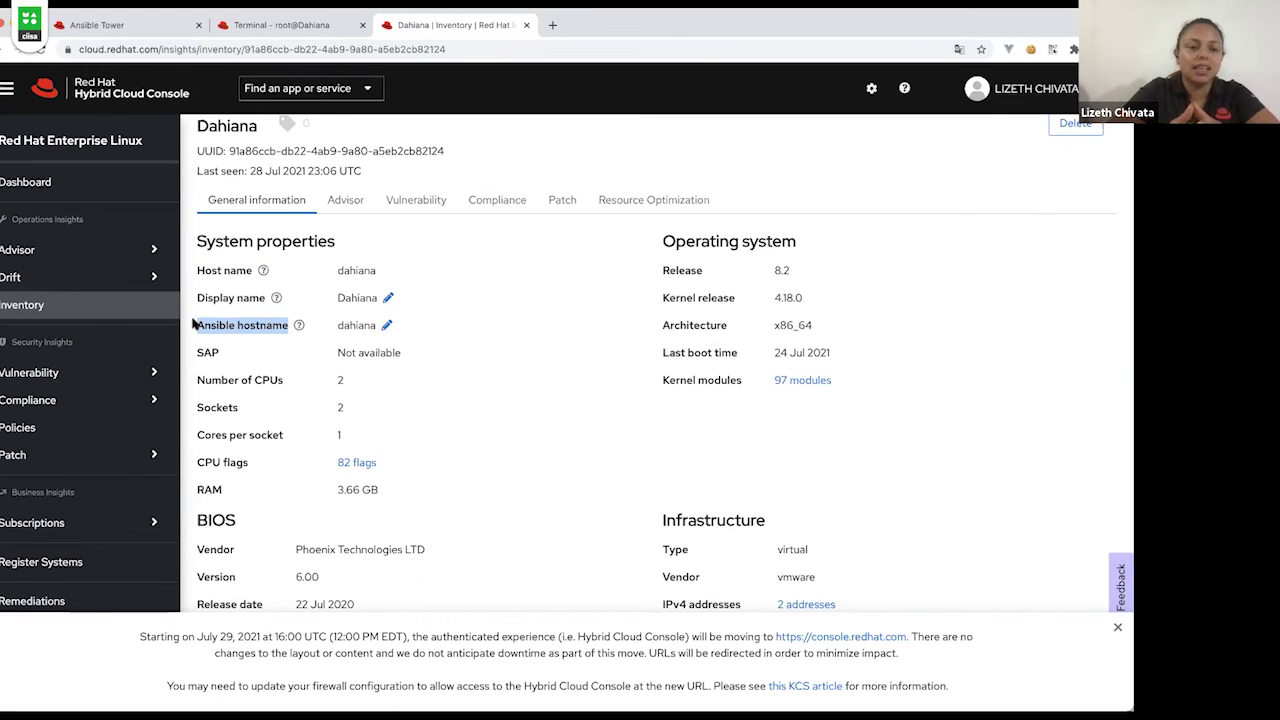
pyautogui.scroll(-3, 276, 425)
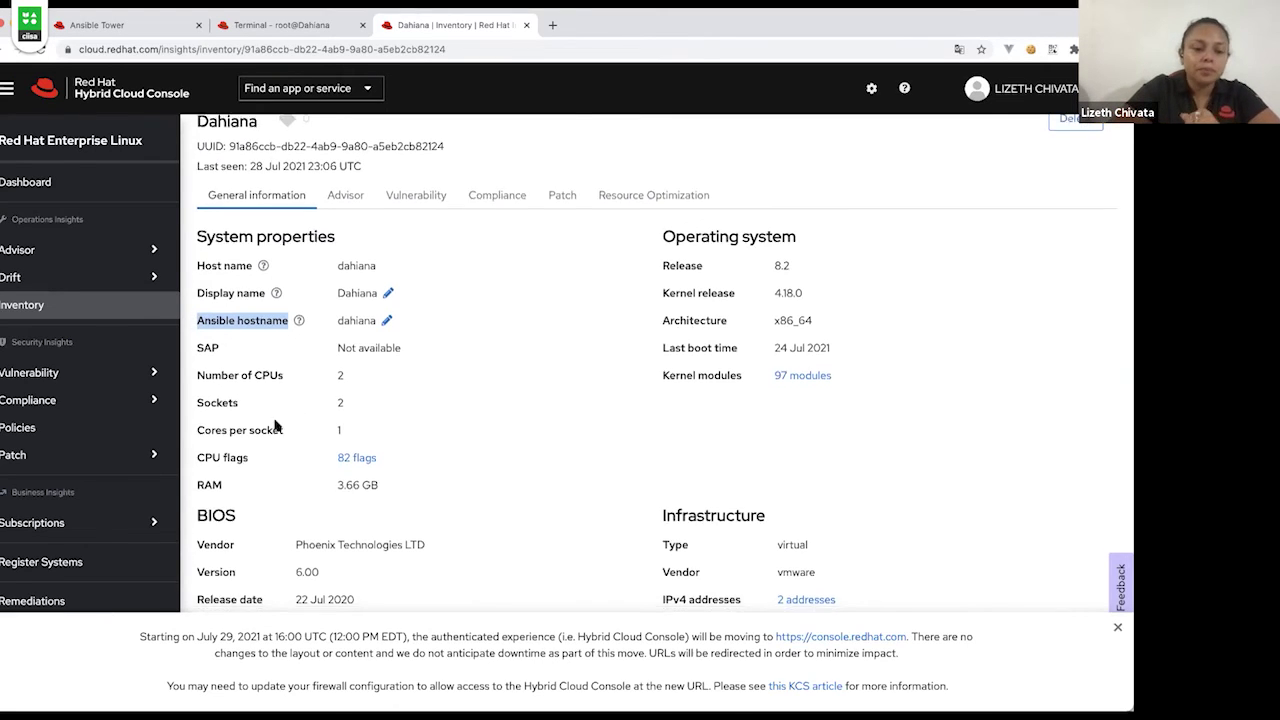
pyautogui.scroll(-1, 276, 425)
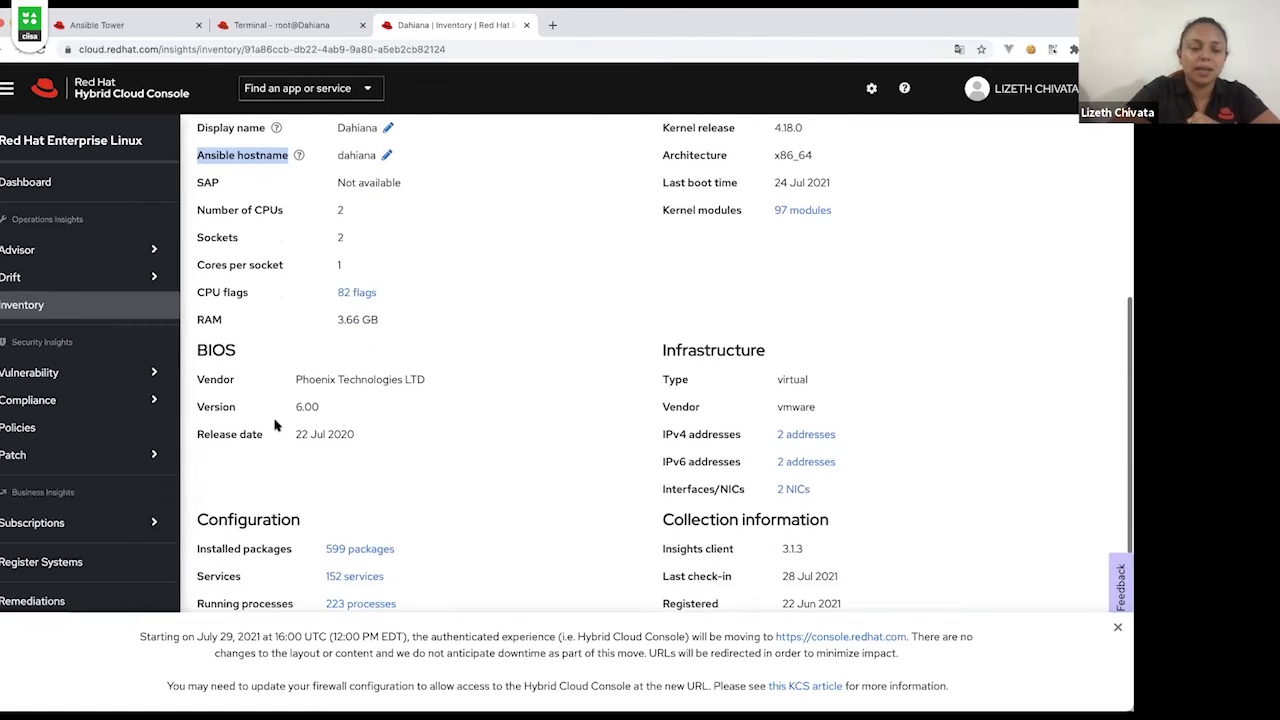
pyautogui.scroll(2, 276, 425)
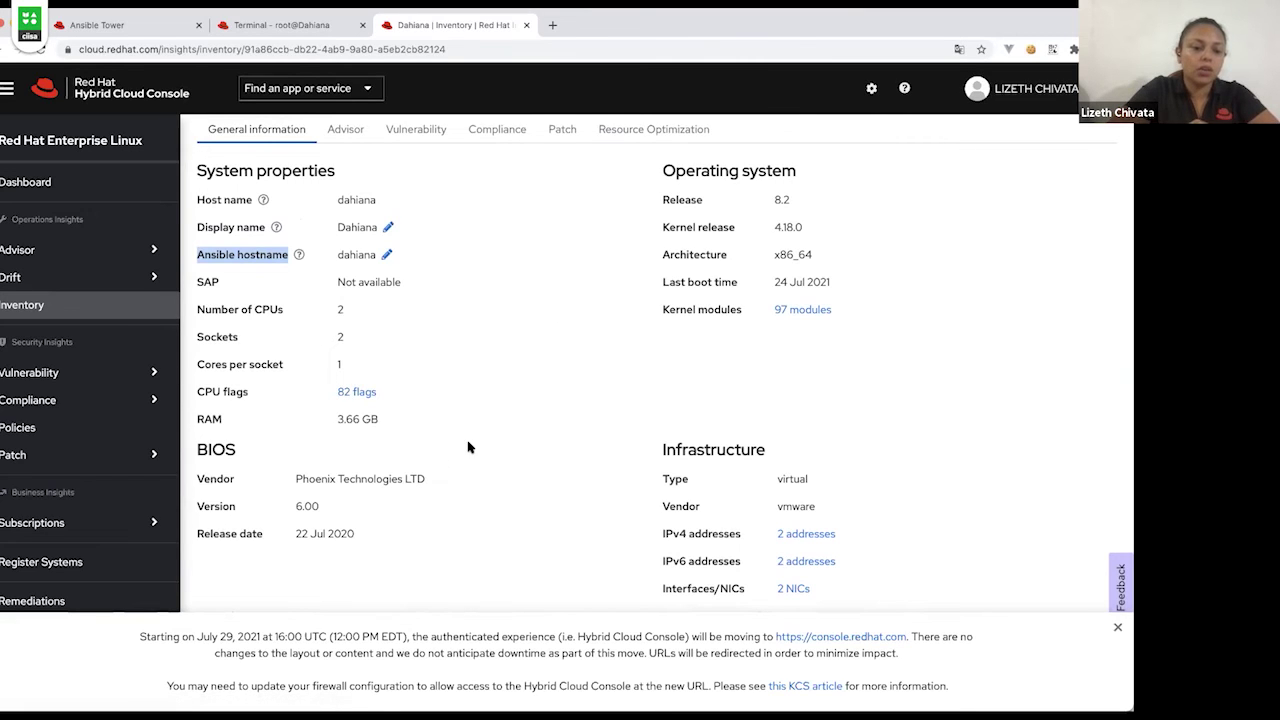
pyautogui.scroll(-1, 468, 447)
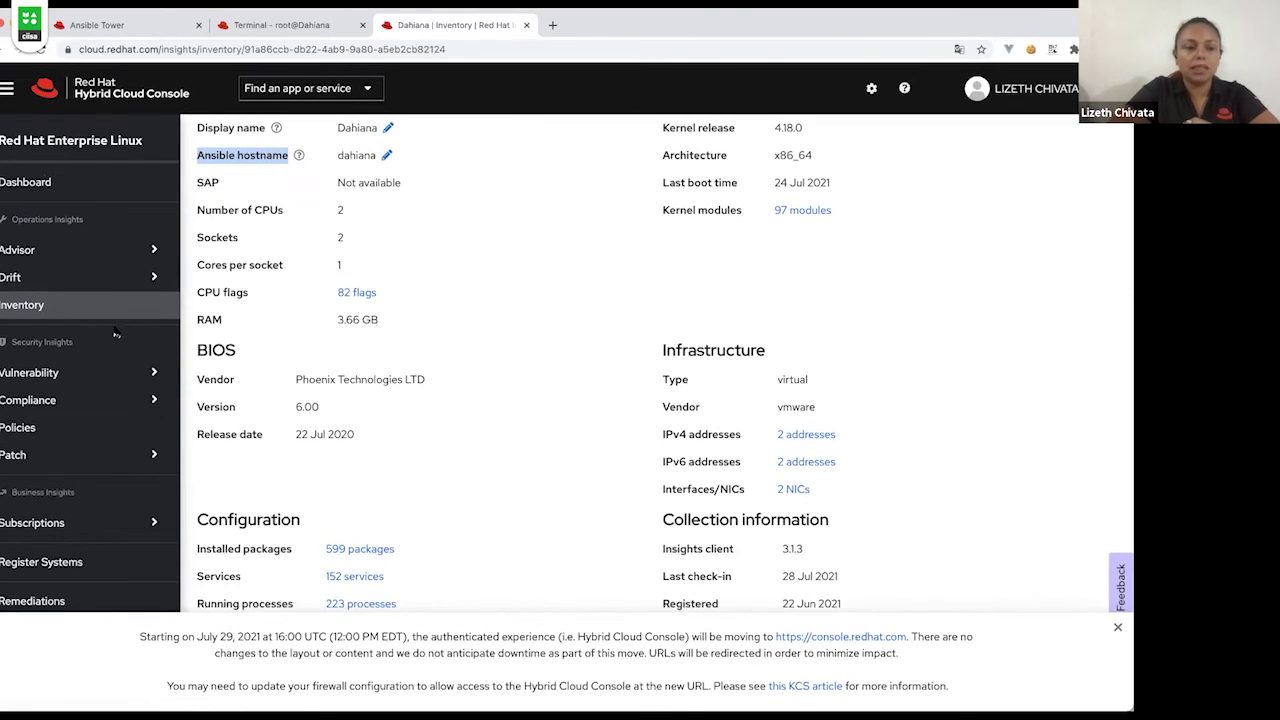
# - Expand Advisor, hide and restore the sidebar, then return to the console Home page
pyautogui.click(67, 251)
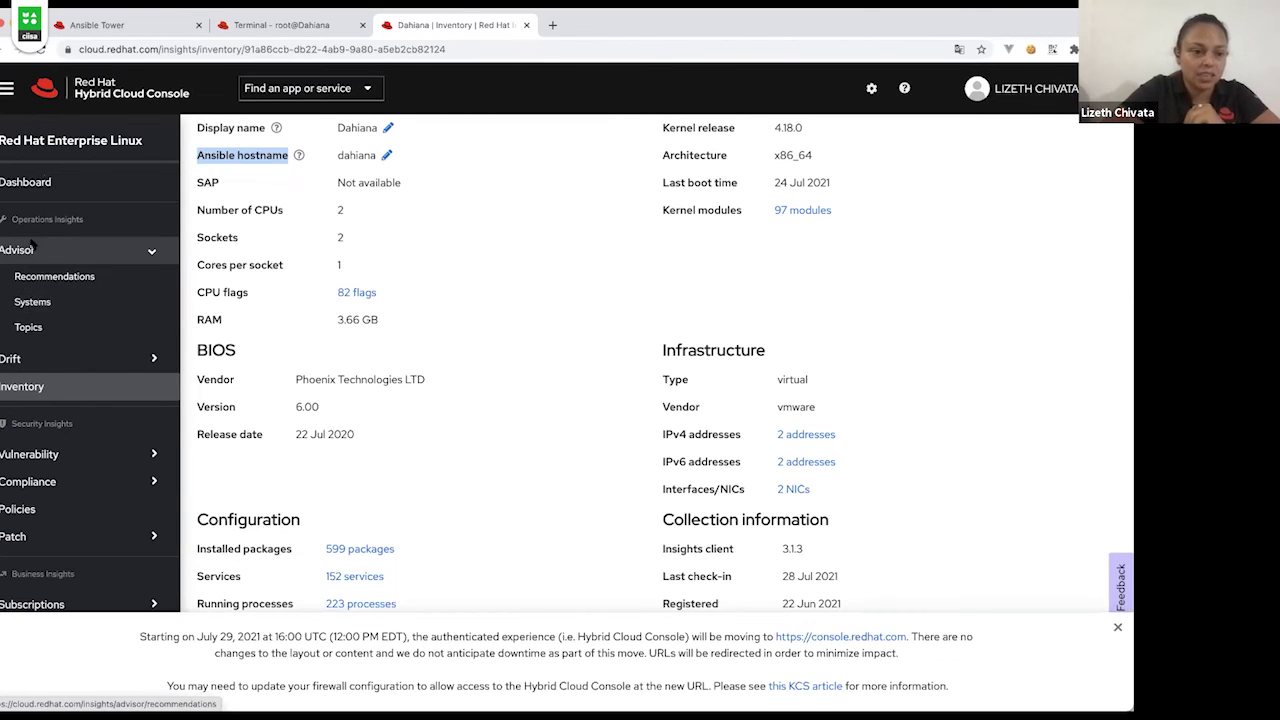
pyautogui.click(6, 93)
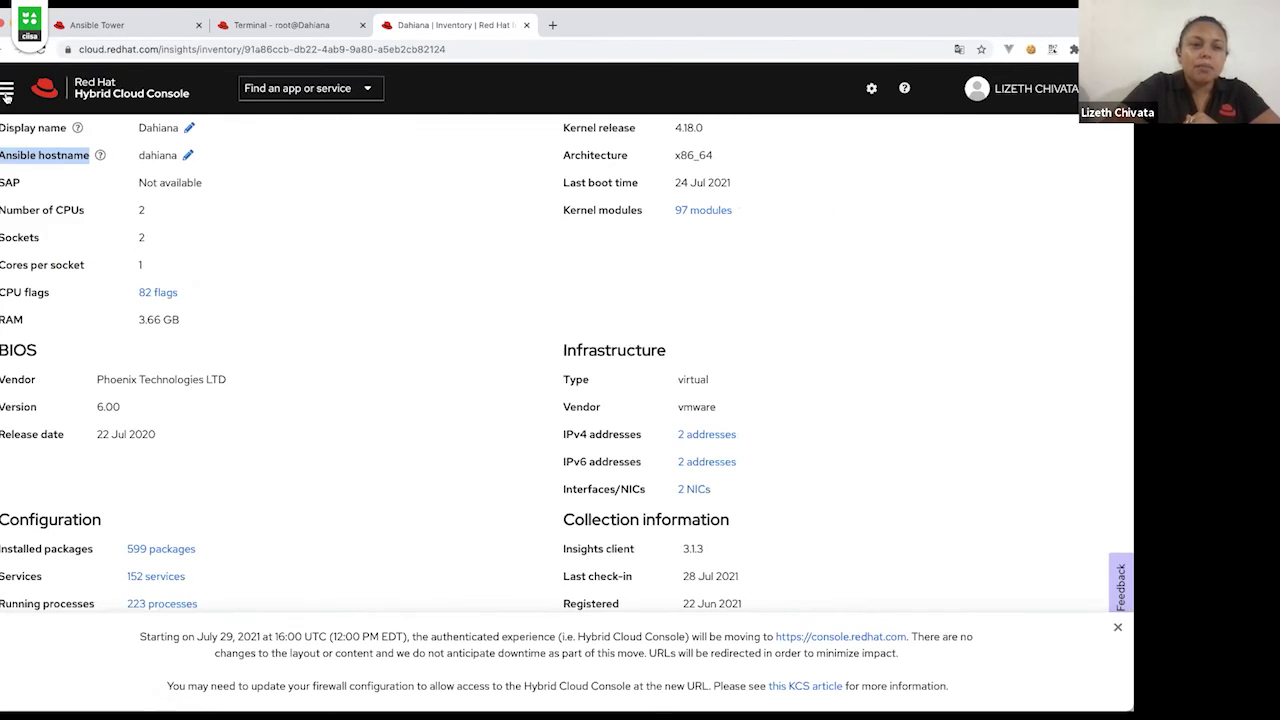
pyautogui.click(5, 94)
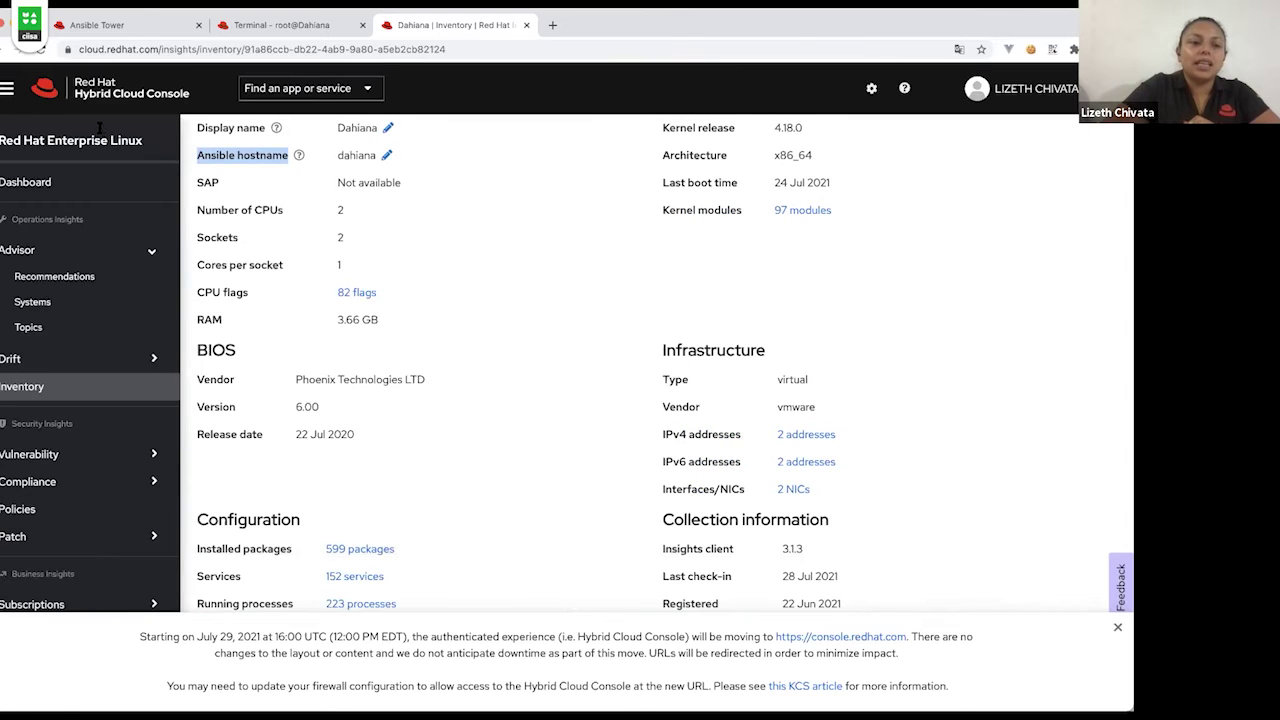
pyautogui.click(110, 86)
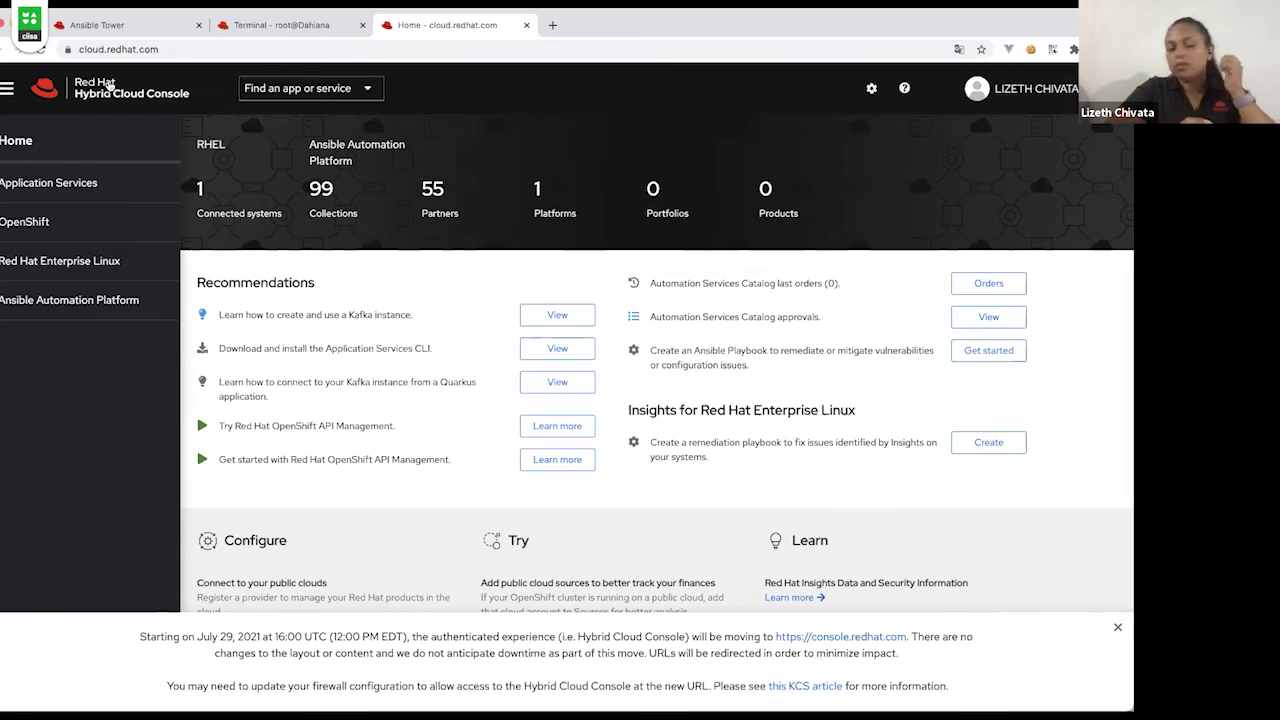
# - Open the Red Hat Enterprise Linux Insights dashboard from the Home sidebar and scroll it
pyautogui.click(58, 262)
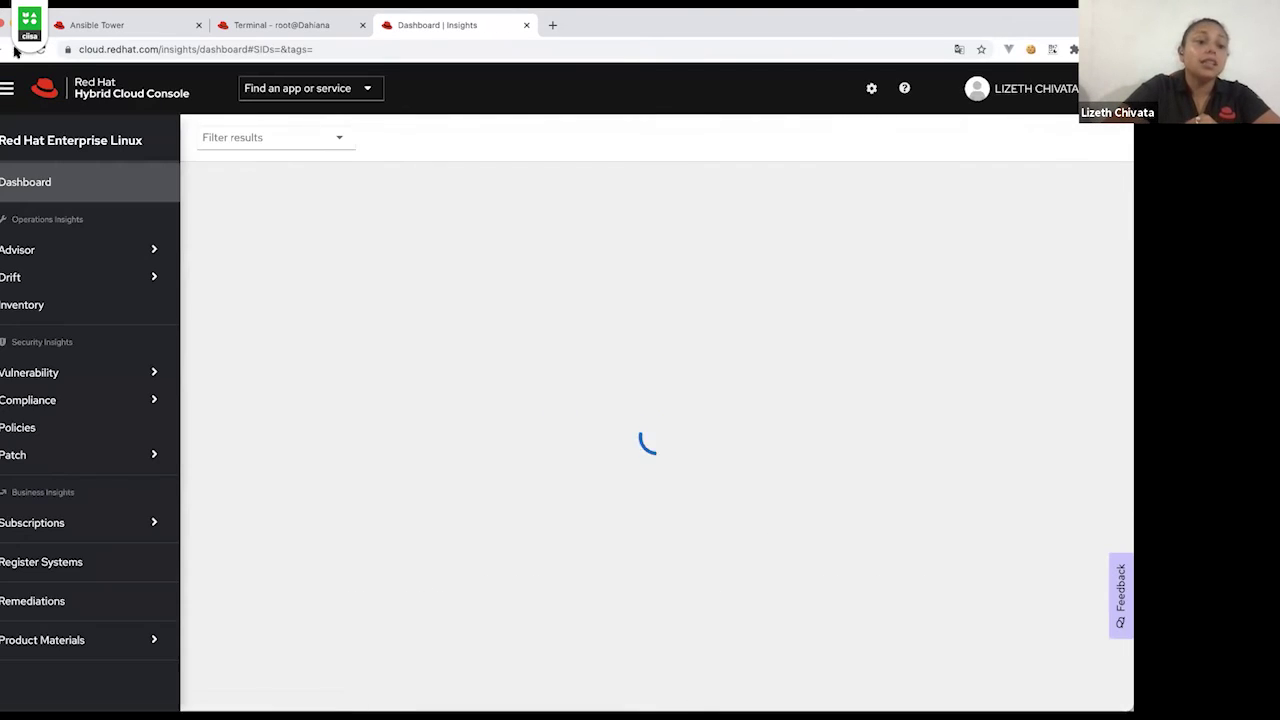
pyautogui.click(44, 49)
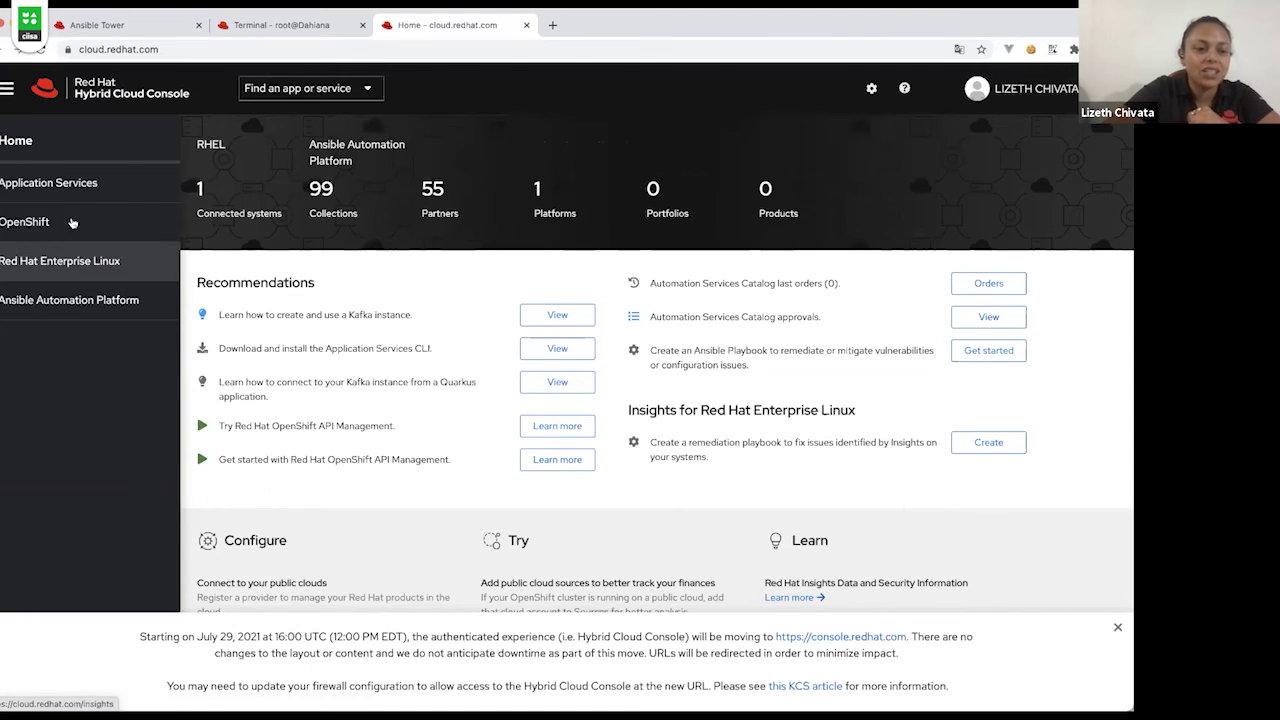
pyautogui.click(35, 262)
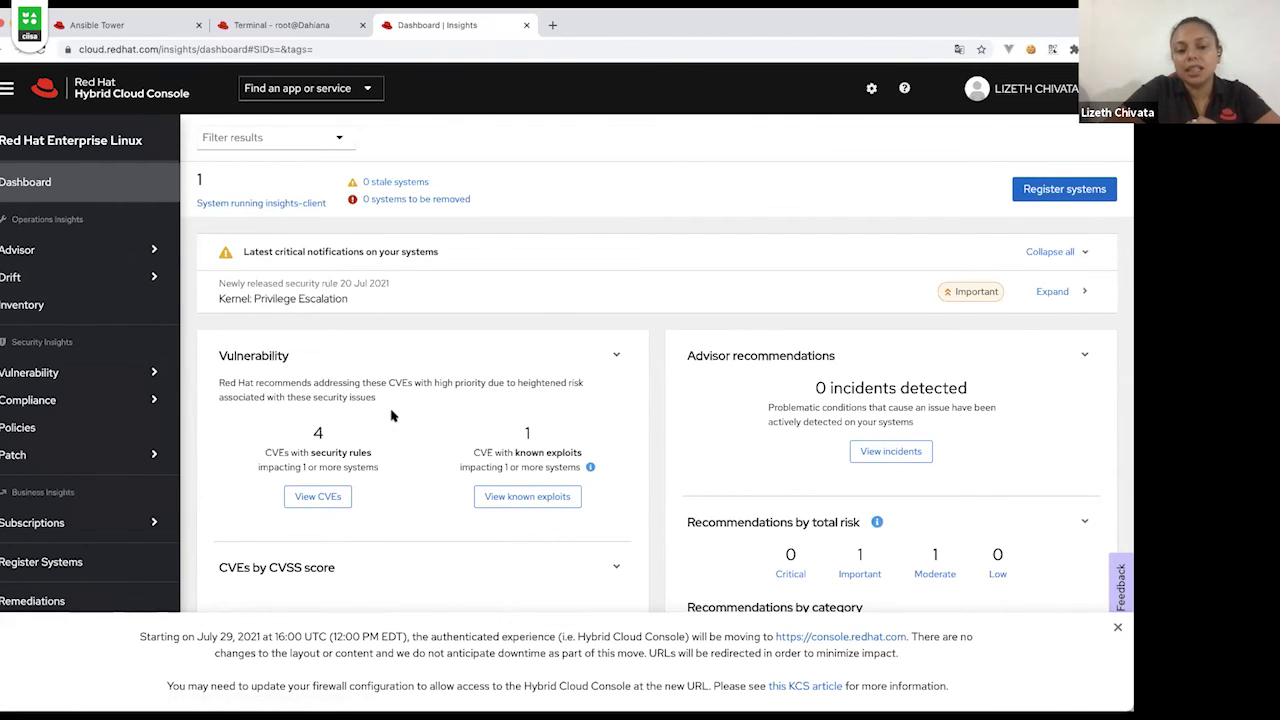
pyautogui.scroll(-2, 392, 416)
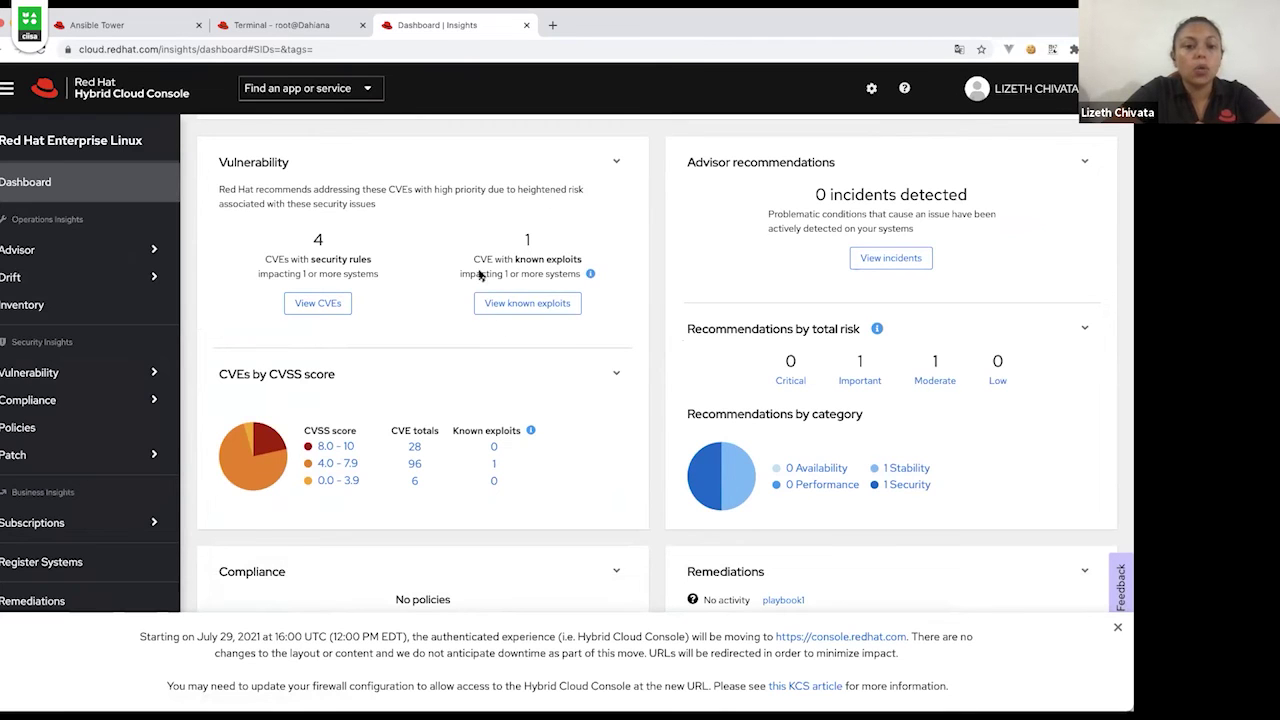
# - Scroll through the Insights dashboard and dismiss the console-move notice banner
pyautogui.scroll(2, 538, 200)
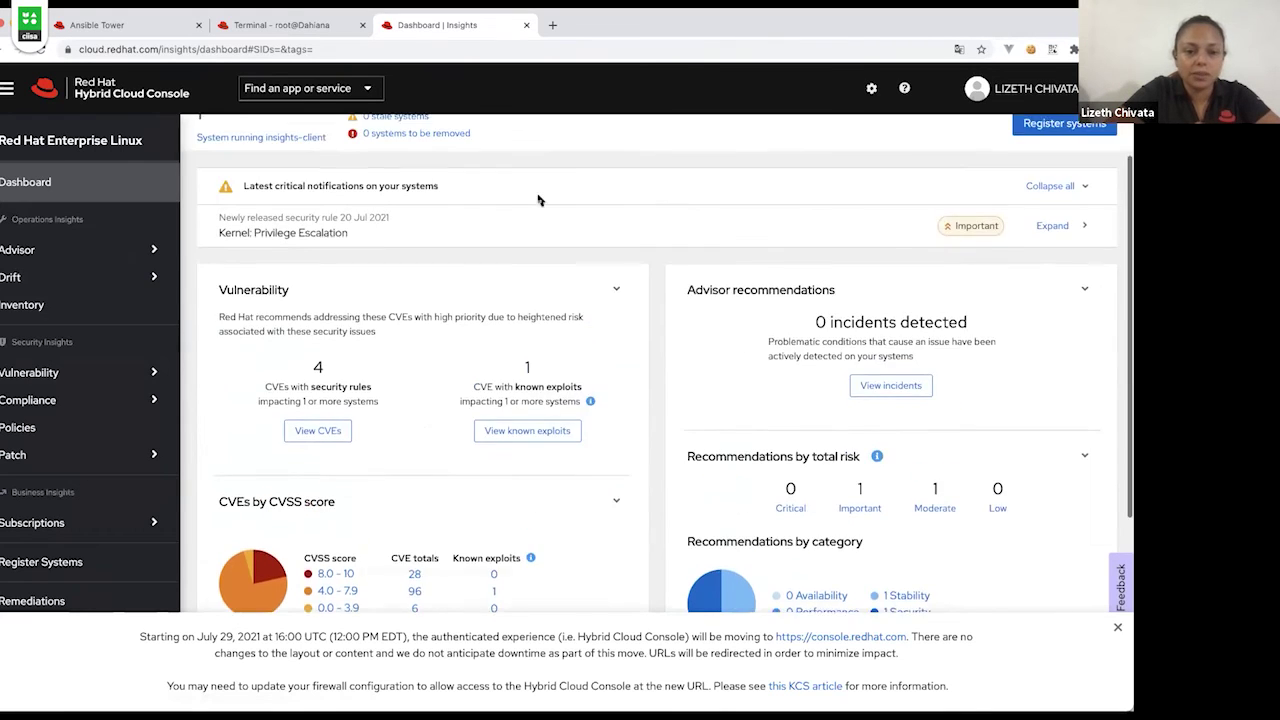
pyautogui.scroll(1, 538, 200)
pyautogui.scroll(-1, 680, 263)
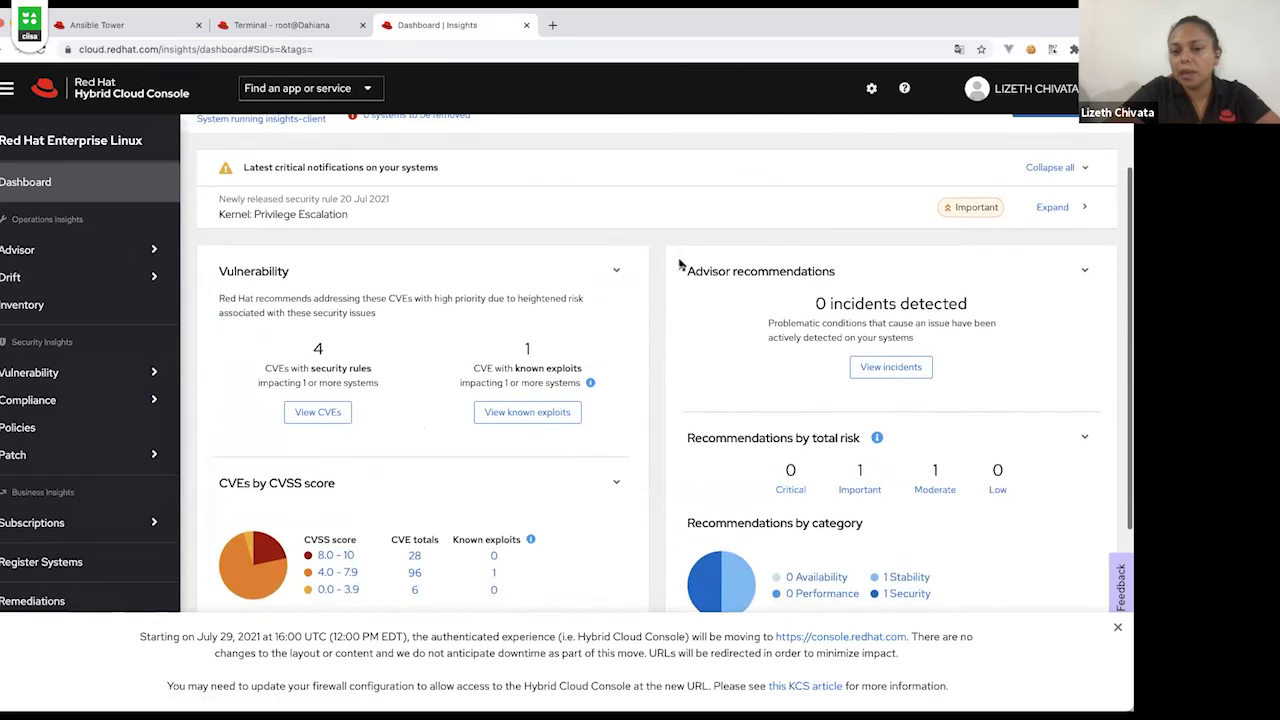
pyautogui.scroll(-1, 680, 263)
pyautogui.scroll(-1, 783, 387)
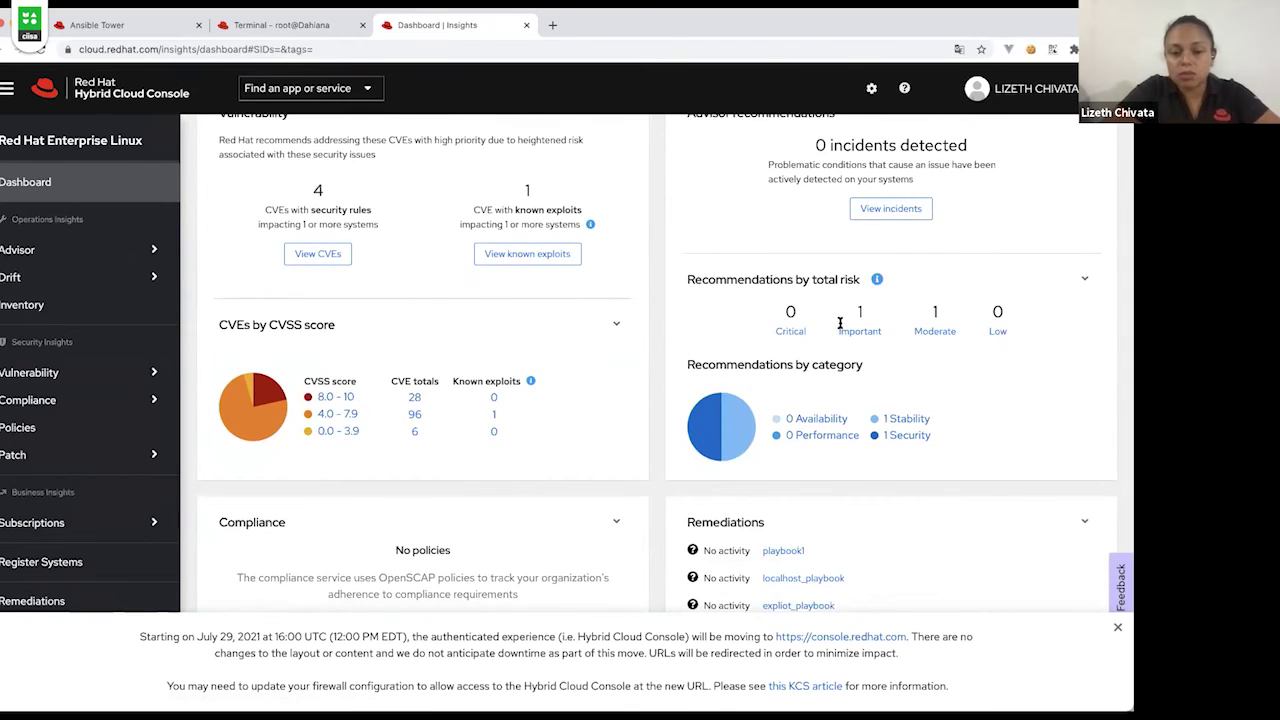
pyautogui.scroll(-2, 830, 335)
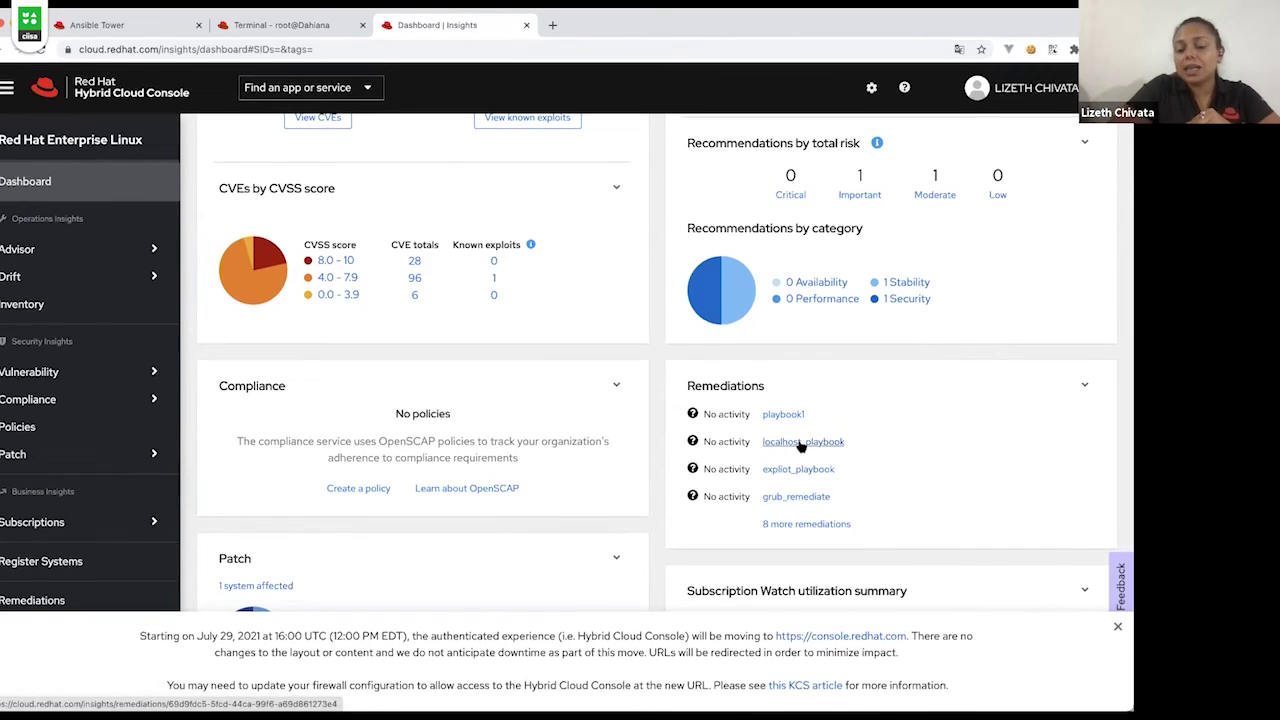
pyautogui.click(1120, 630)
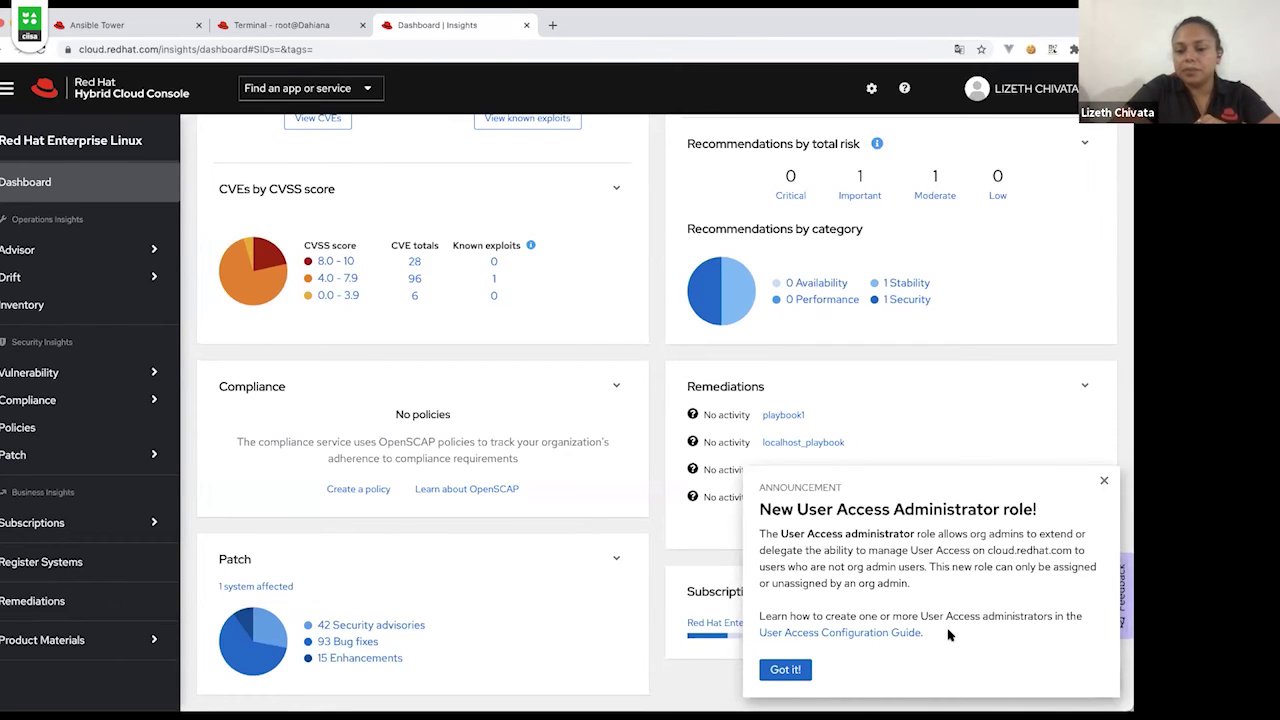
# - Dismiss the User Access Administrator announcement and expand Advisor in the sidebar
pyautogui.click(1104, 484)
pyautogui.moveTo(802, 643)
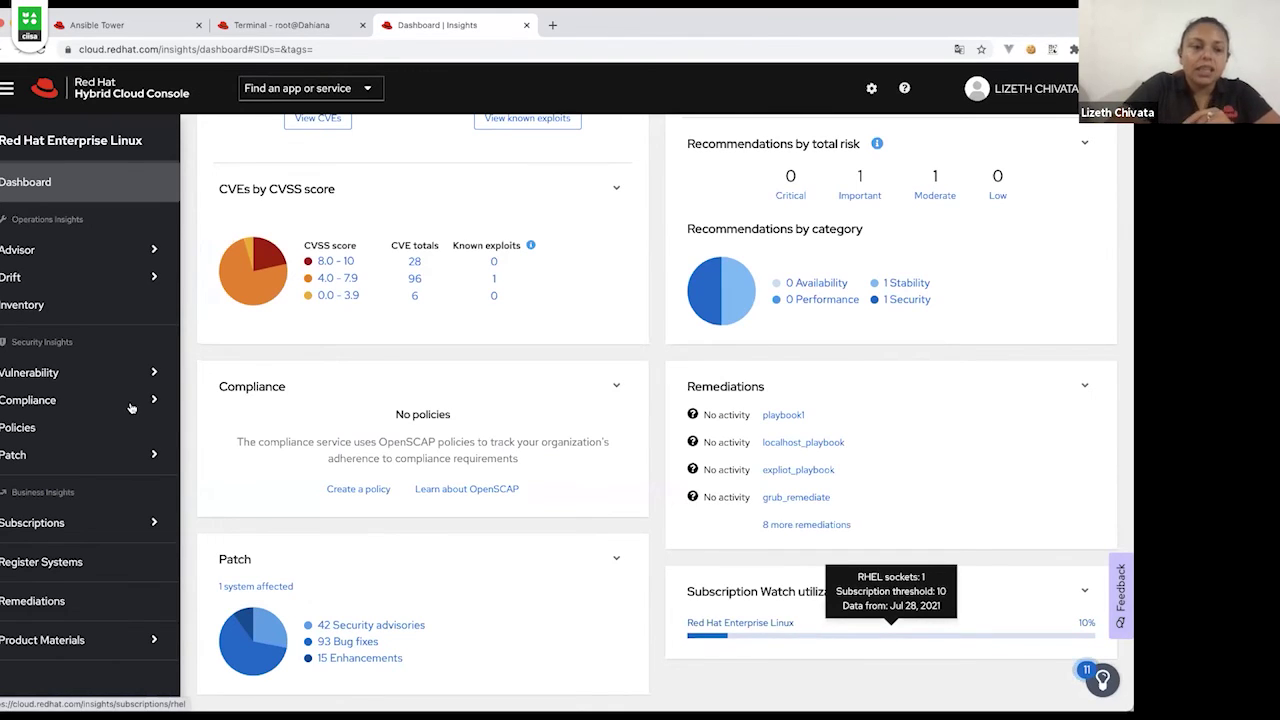
pyautogui.click(26, 252)
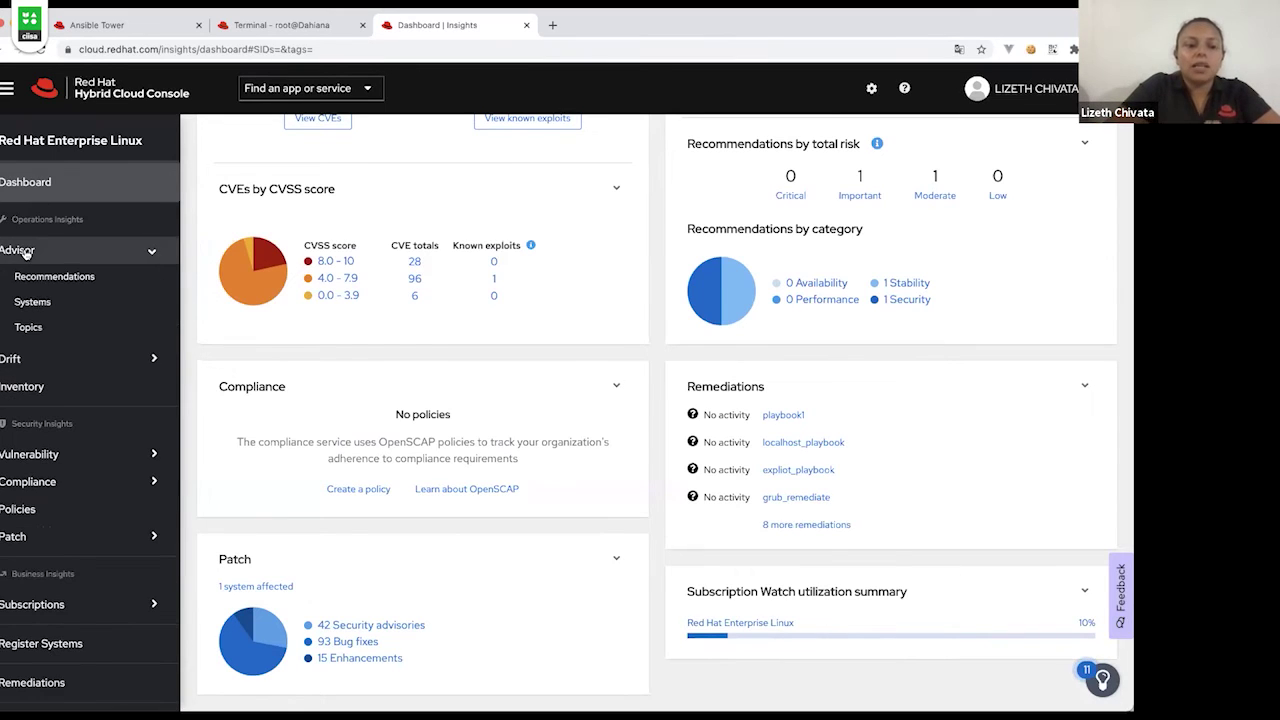
# - Open Advisor Recommendations and the 'Decreased security: nginx crypto-policies overridden' recommendation
pyautogui.click(55, 281)
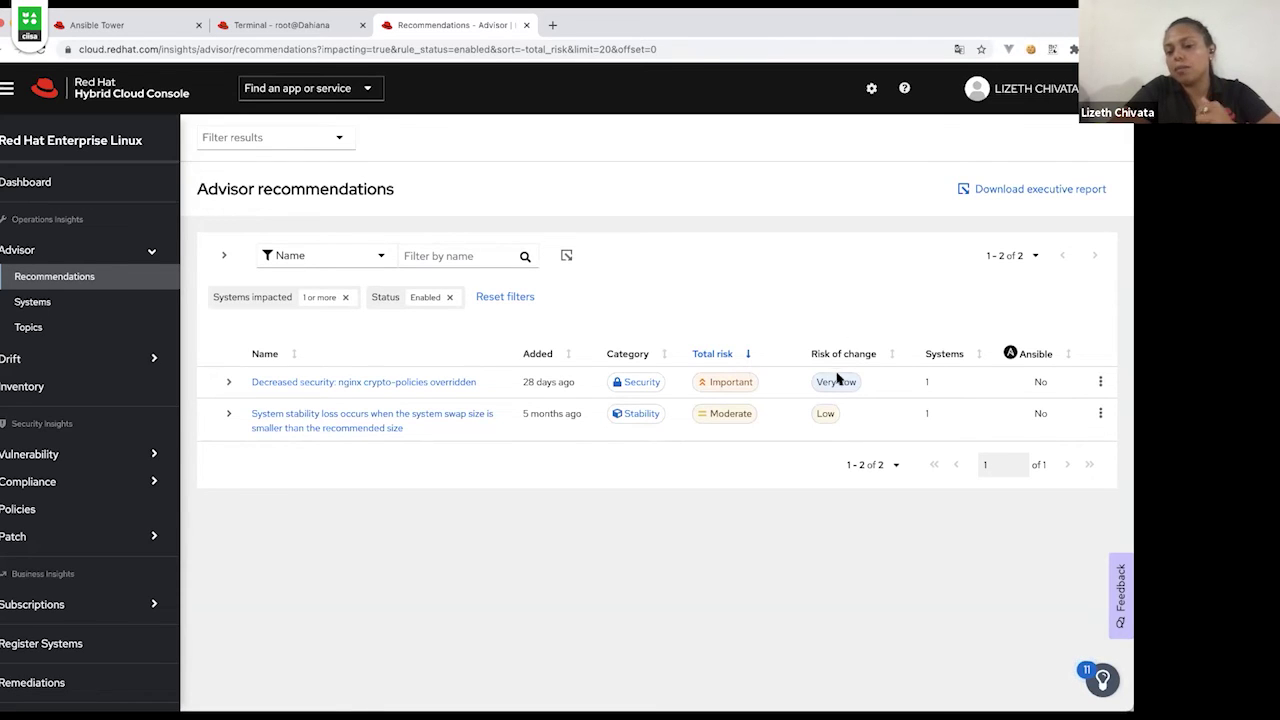
pyautogui.click(449, 381)
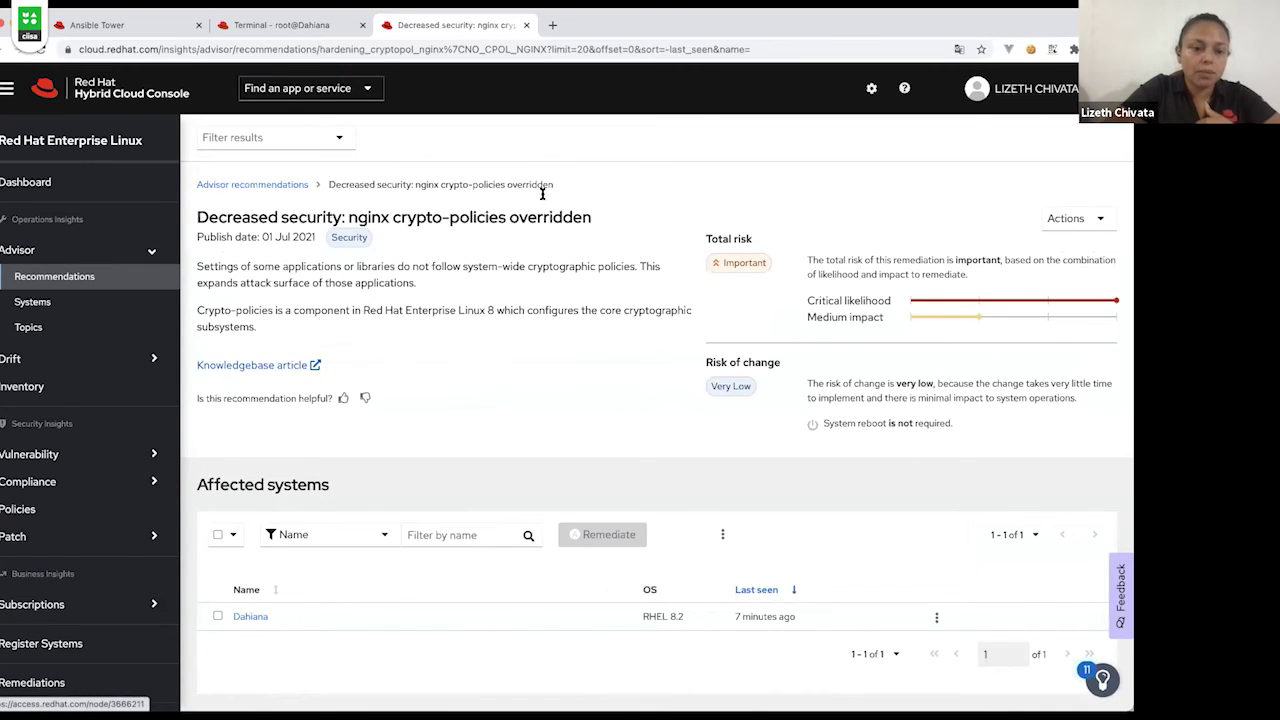
# - Return to Recommendations and open the swap size smaller than recommended stability recommendation
pyautogui.scroll(-1, 362, 357)
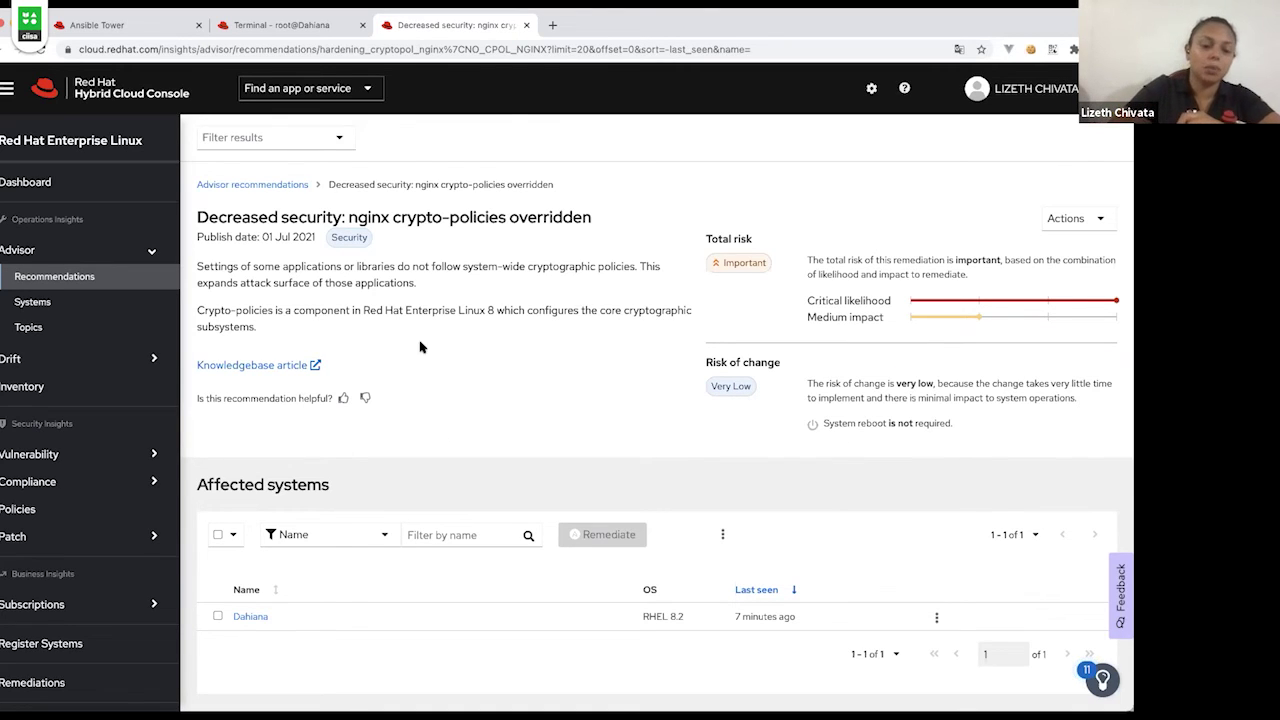
pyautogui.click(84, 277)
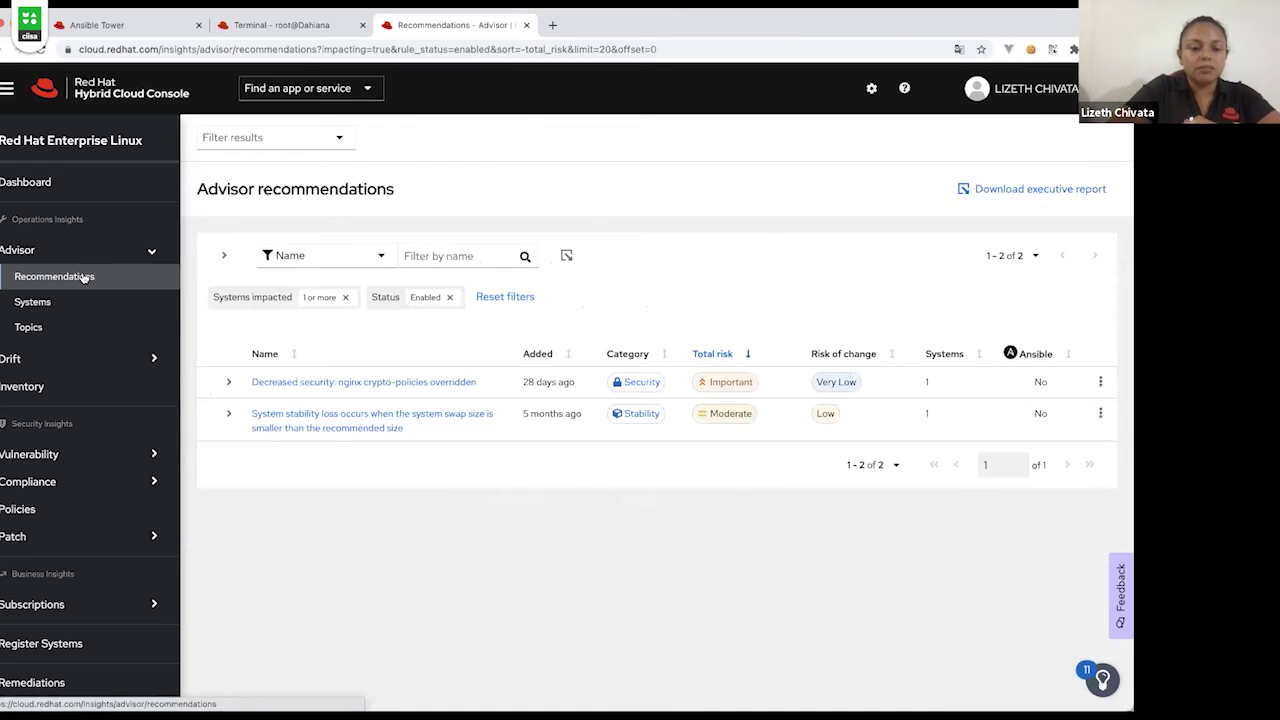
pyautogui.click(388, 428)
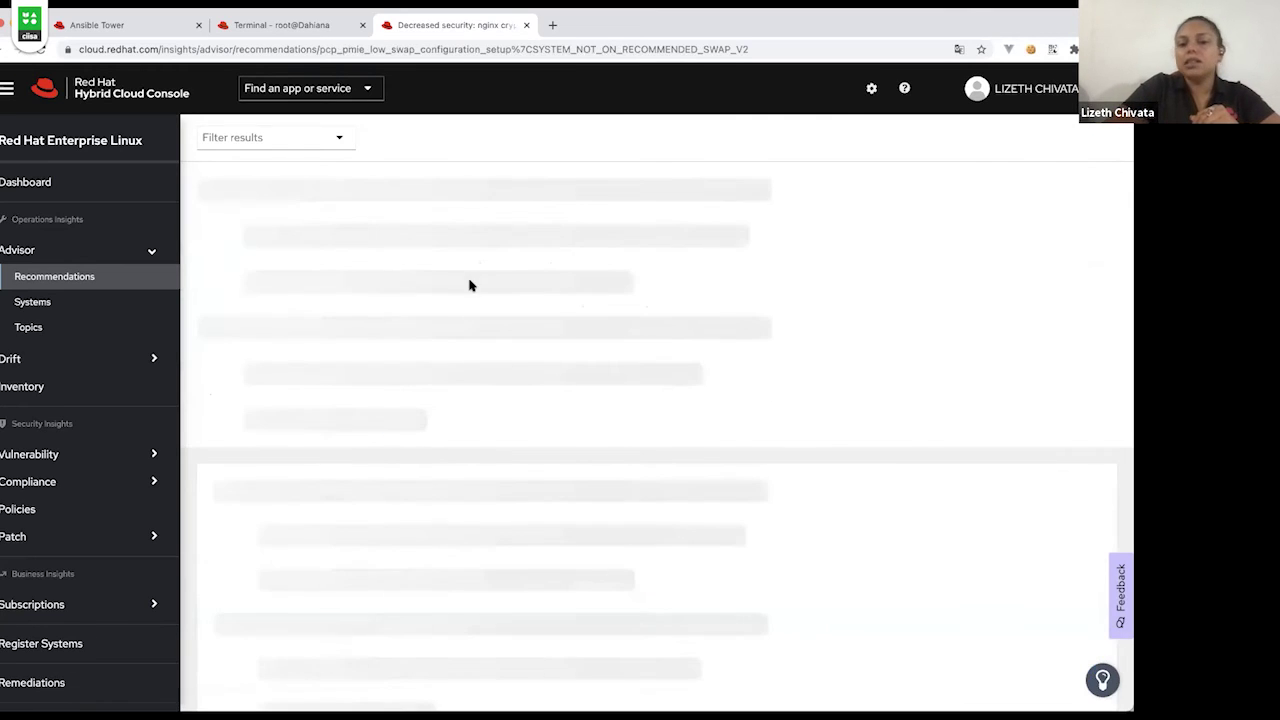
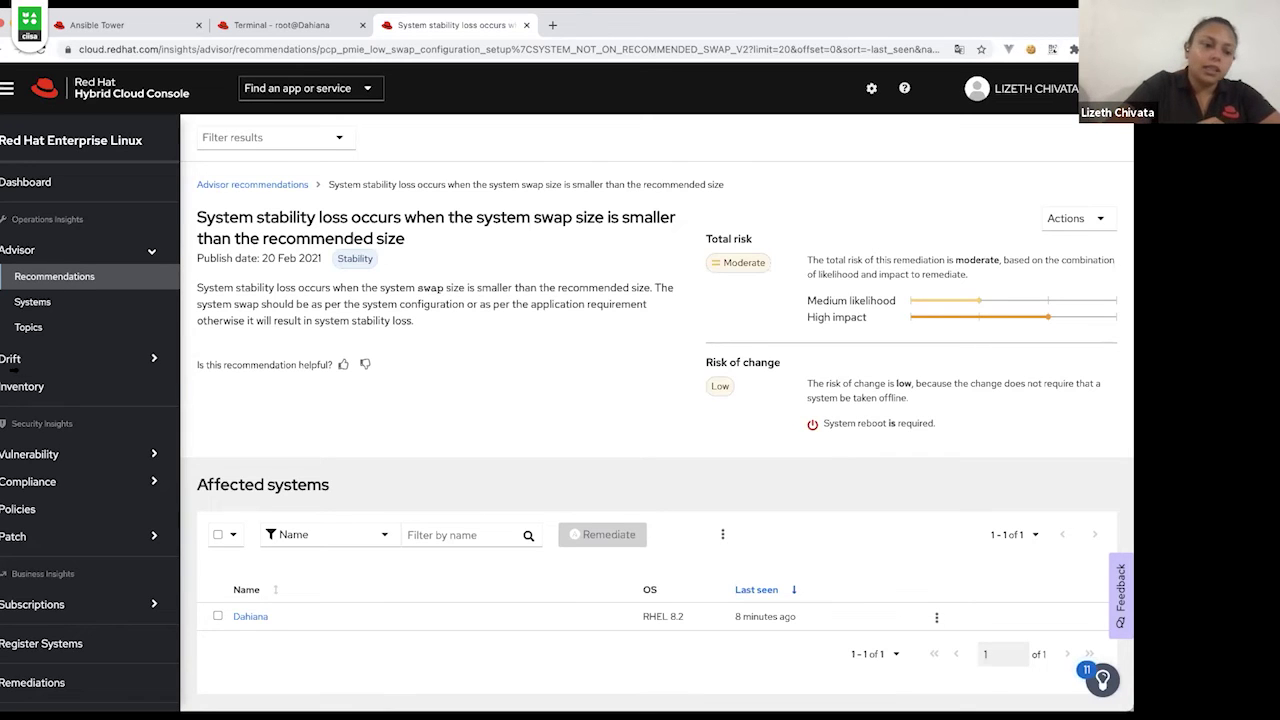
# - Review the RHEL 8.2 system's Advisor recommendations, including swap, then open Advisor Topics
pyautogui.click(65, 302)
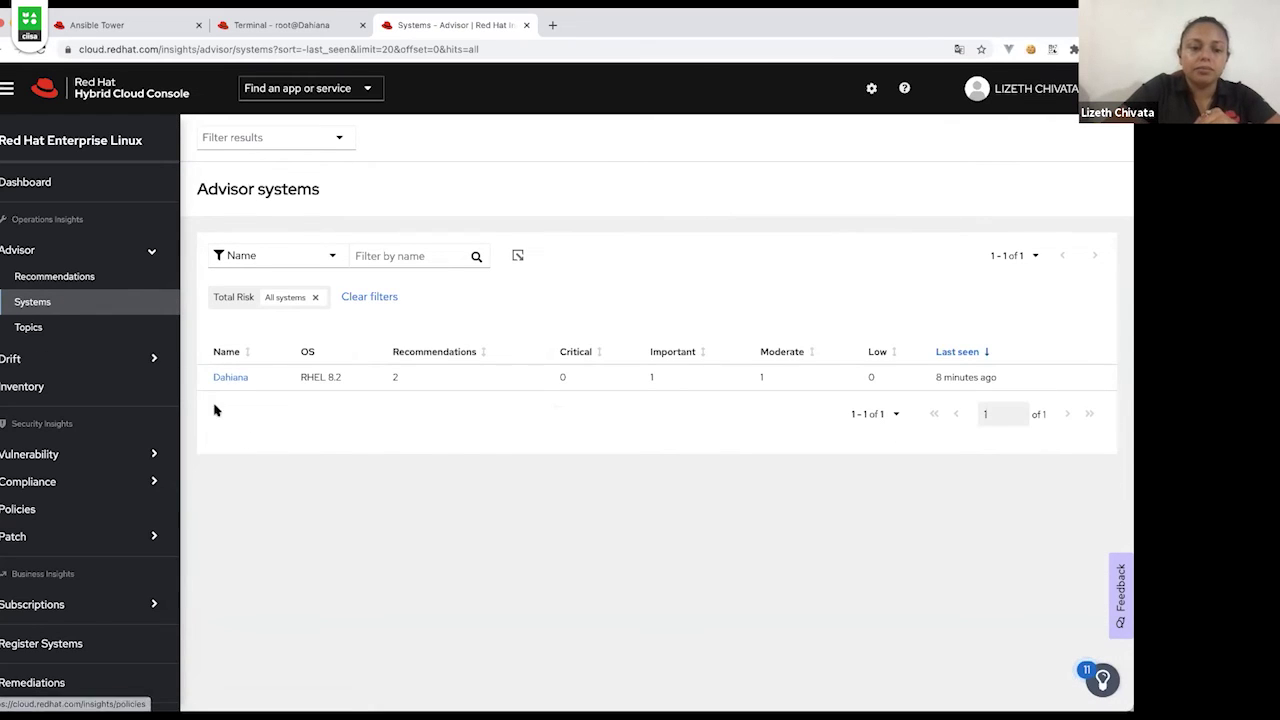
pyautogui.click(230, 378)
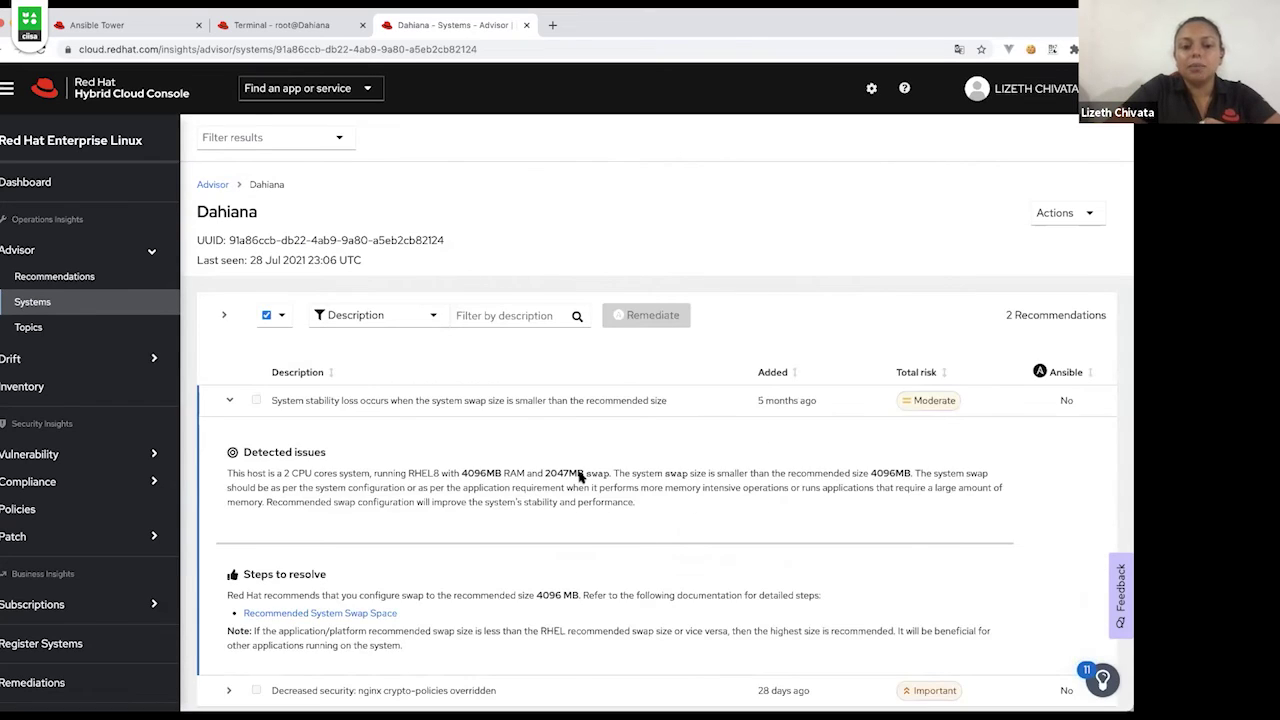
pyautogui.scroll(-1, 581, 477)
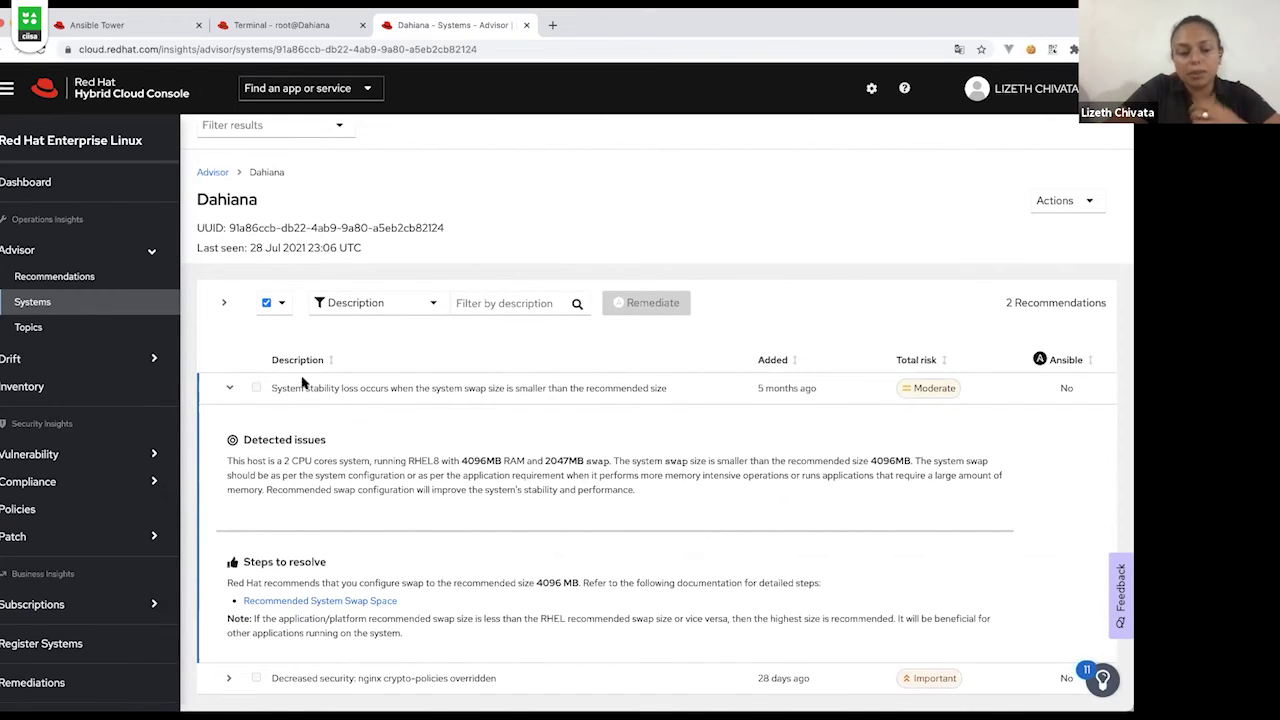
pyautogui.scroll(-1, 285, 445)
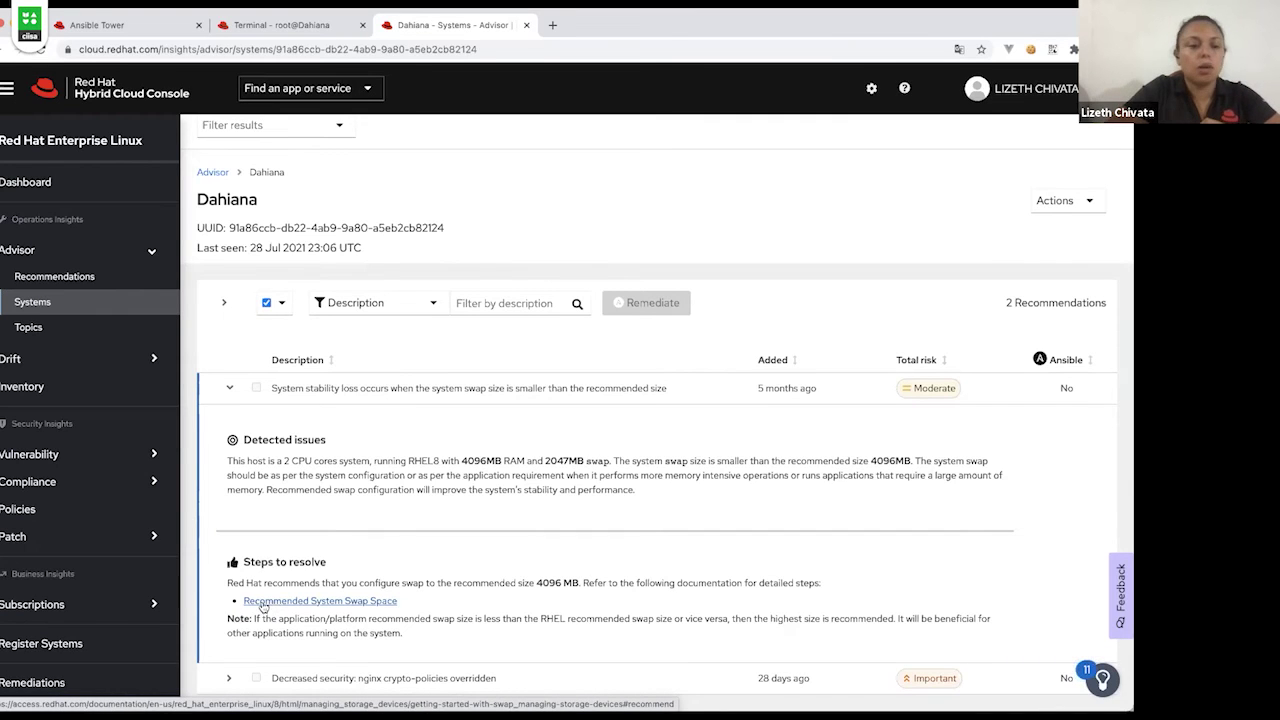
pyautogui.click(58, 333)
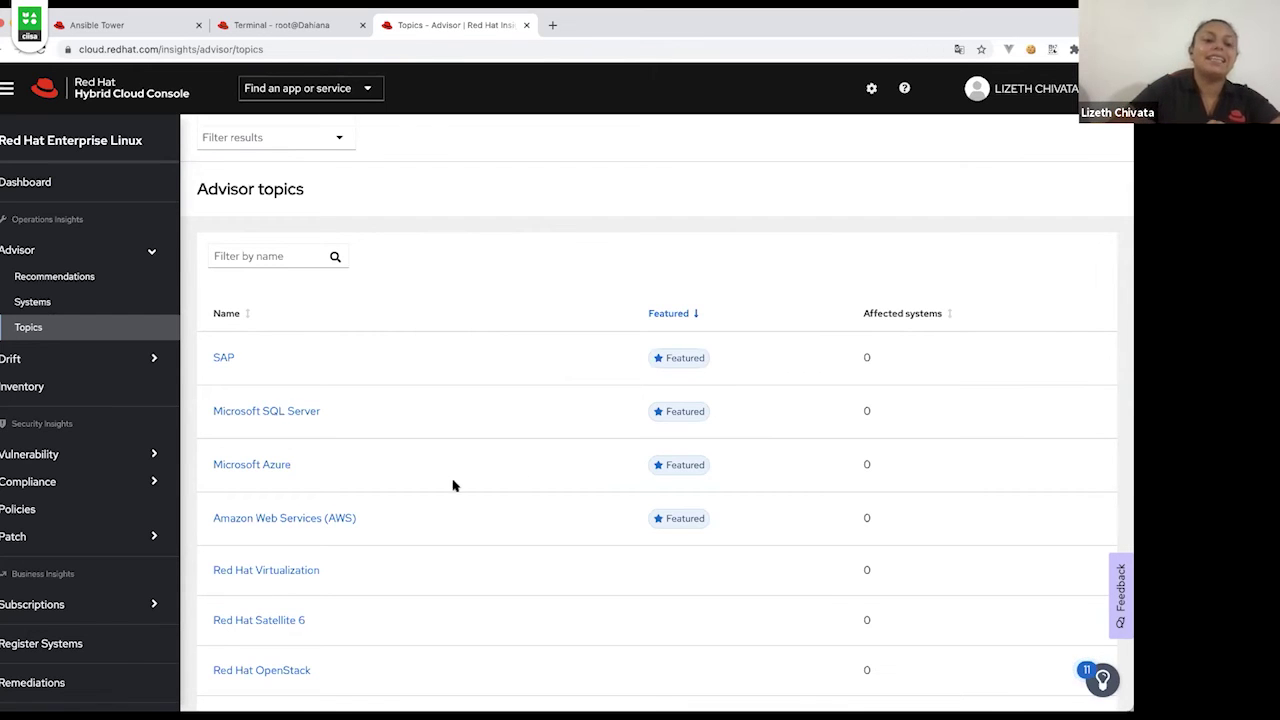
# - Check the SAP and Microsoft SQL Server topics' recommendations
pyautogui.click(219, 360)
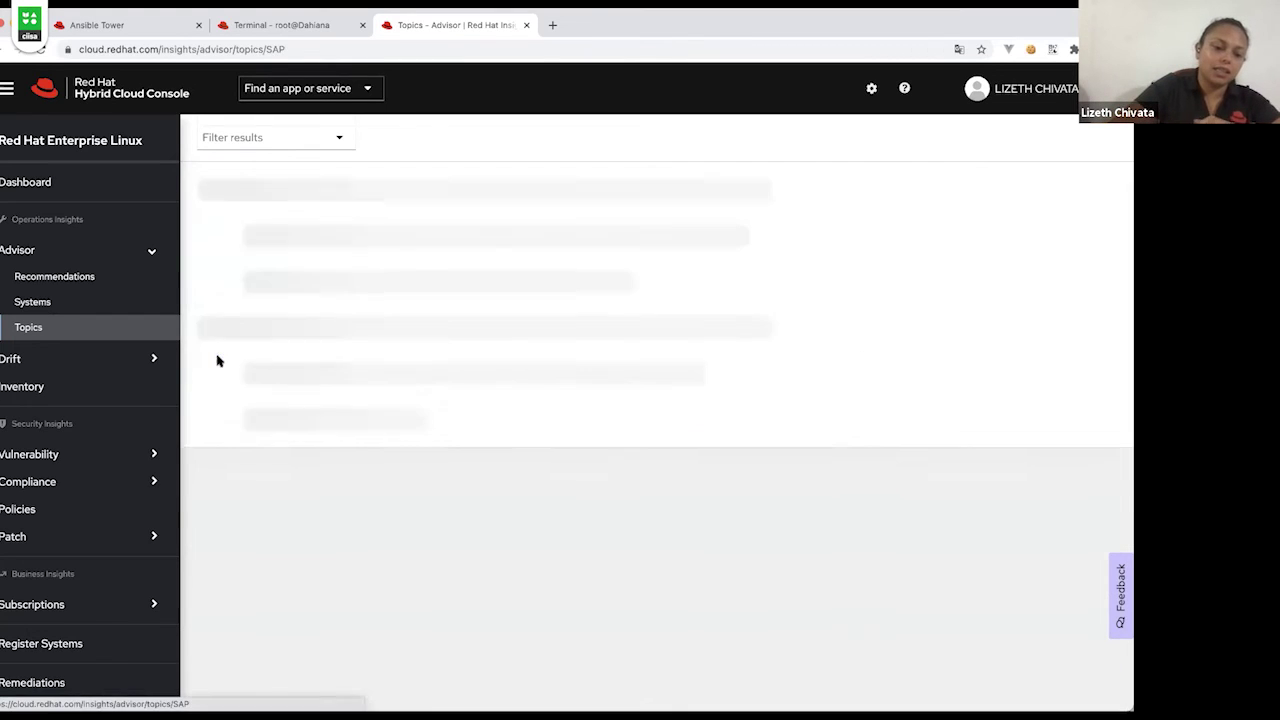
pyautogui.scroll(-1, 674, 596)
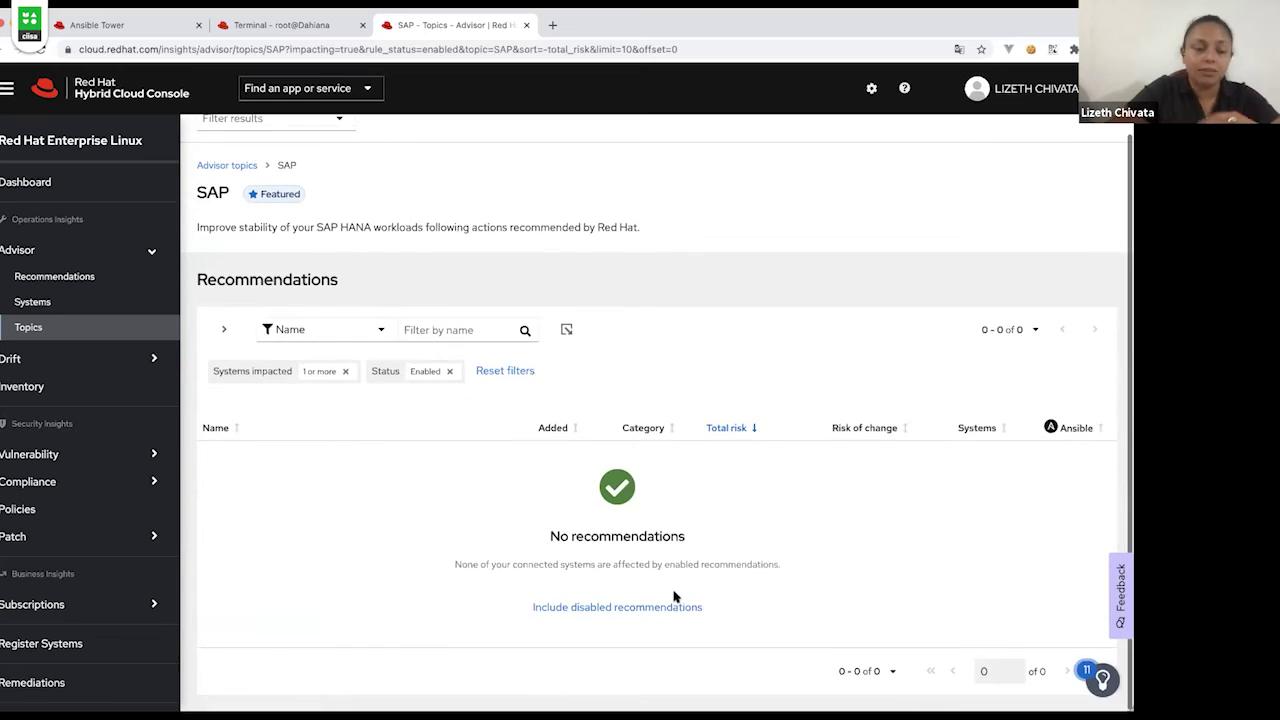
pyautogui.click(40, 334)
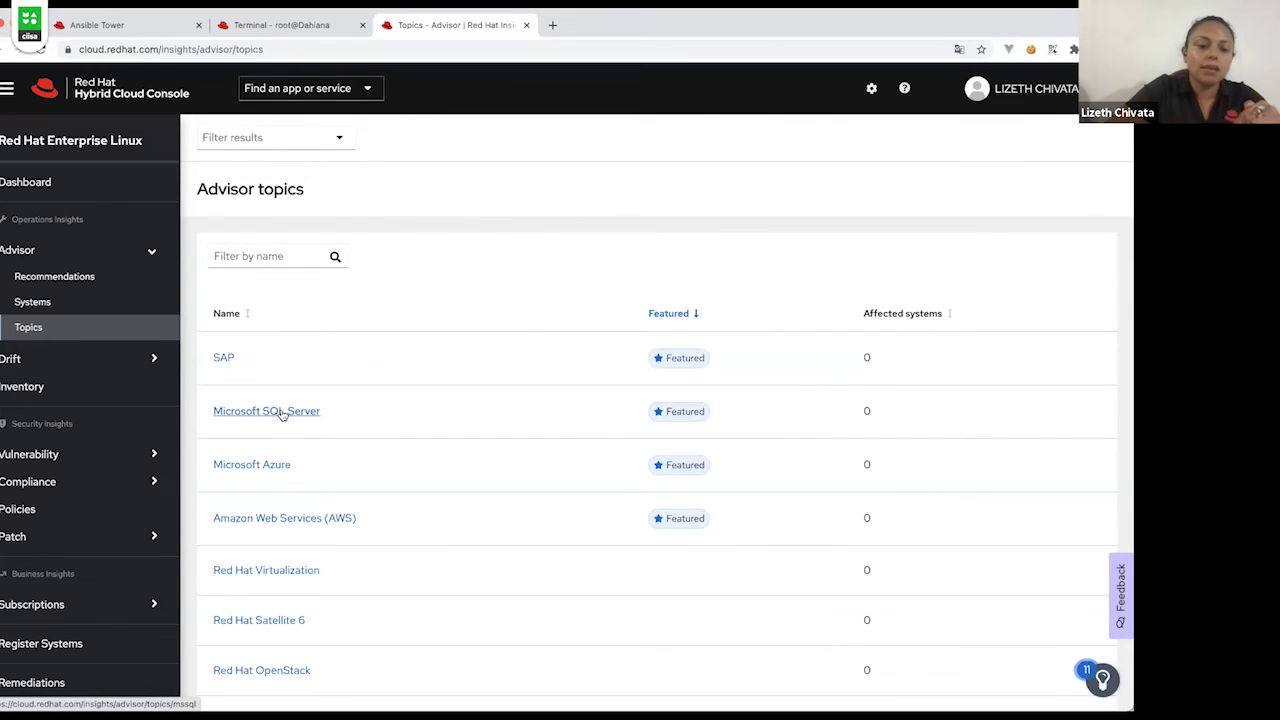
pyautogui.click(290, 411)
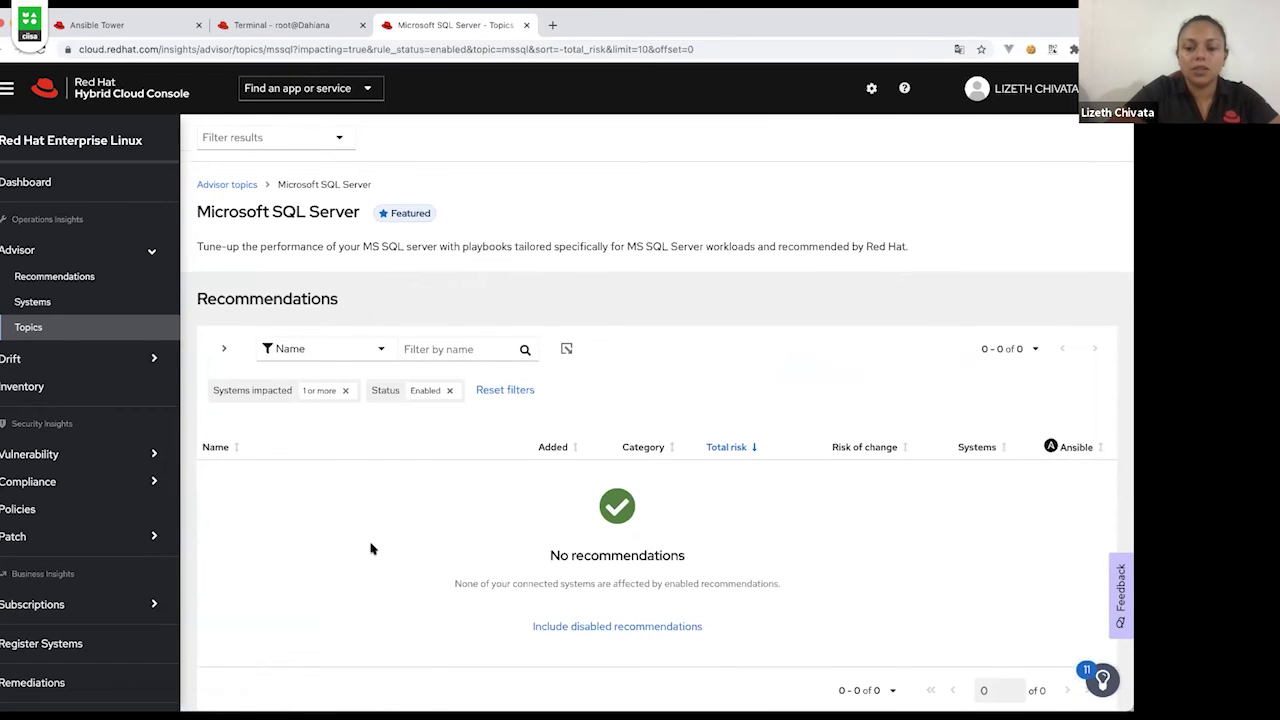
pyautogui.scroll(-1, 370, 546)
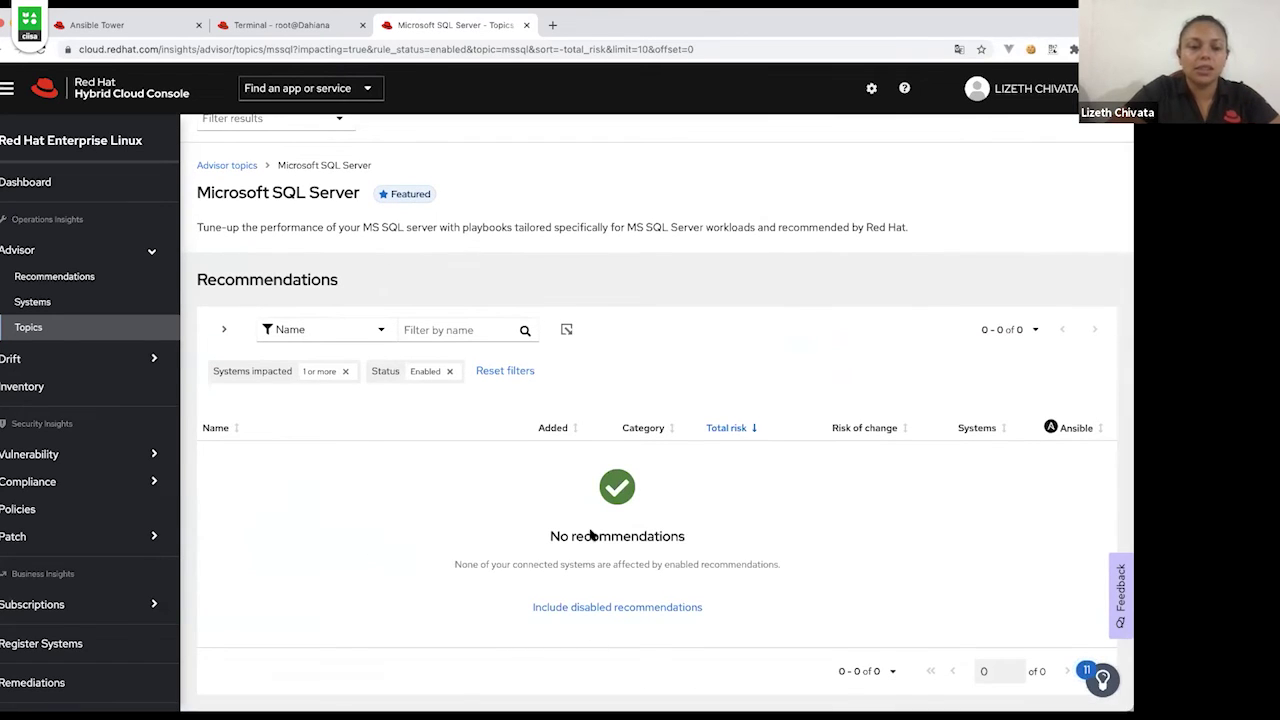
pyautogui.click(107, 323)
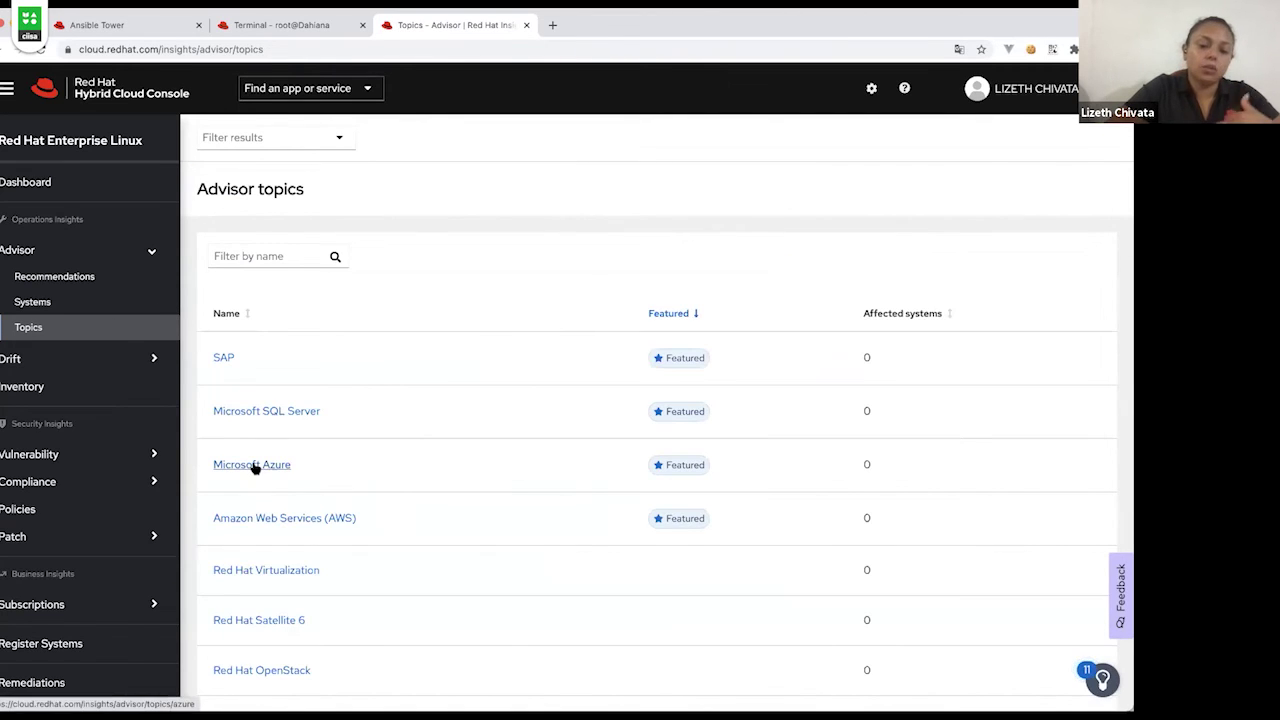
# - Check the Microsoft Azure and Oracle Database topics, then expand Drift in the sidebar
pyautogui.click(252, 465)
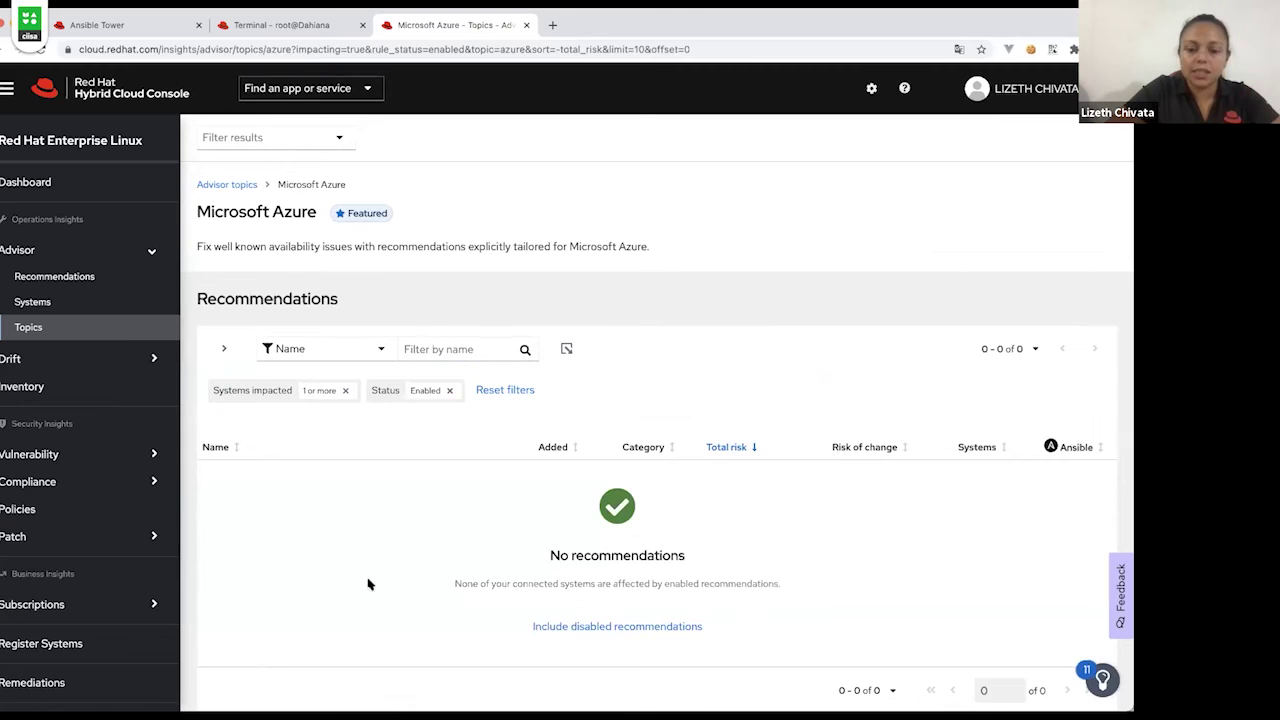
pyautogui.click(50, 330)
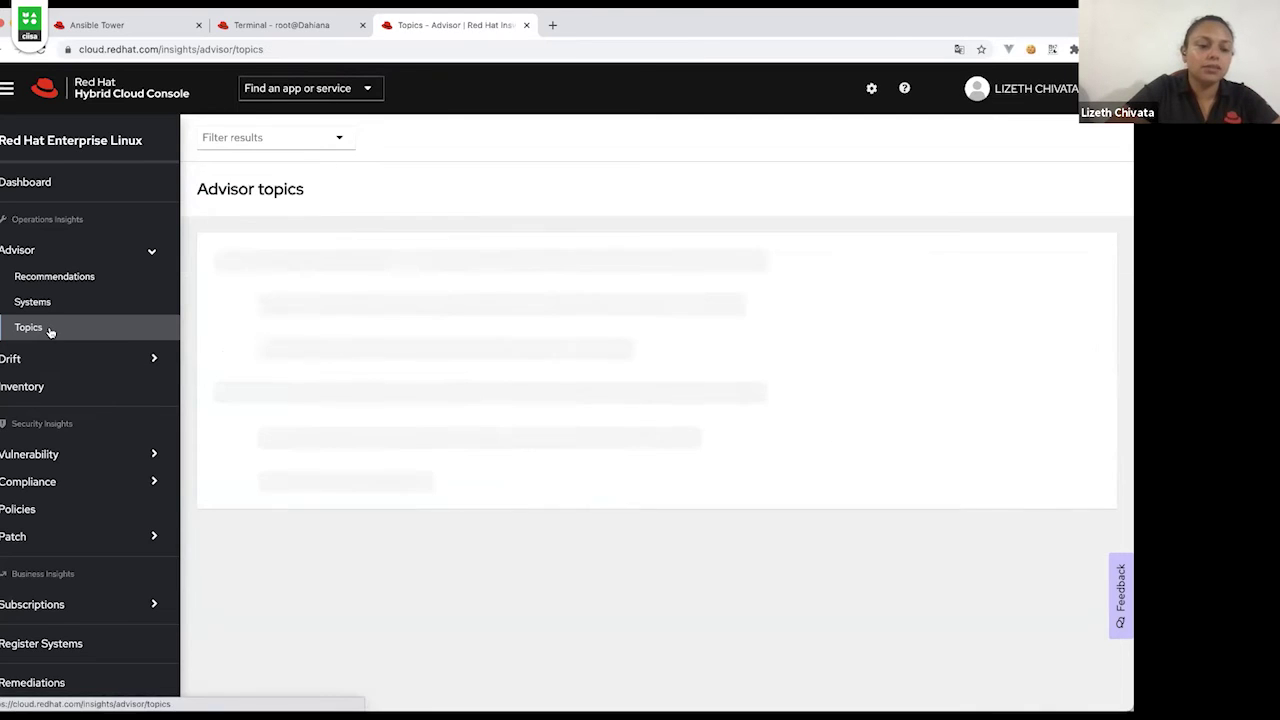
pyautogui.scroll(-1, 357, 491)
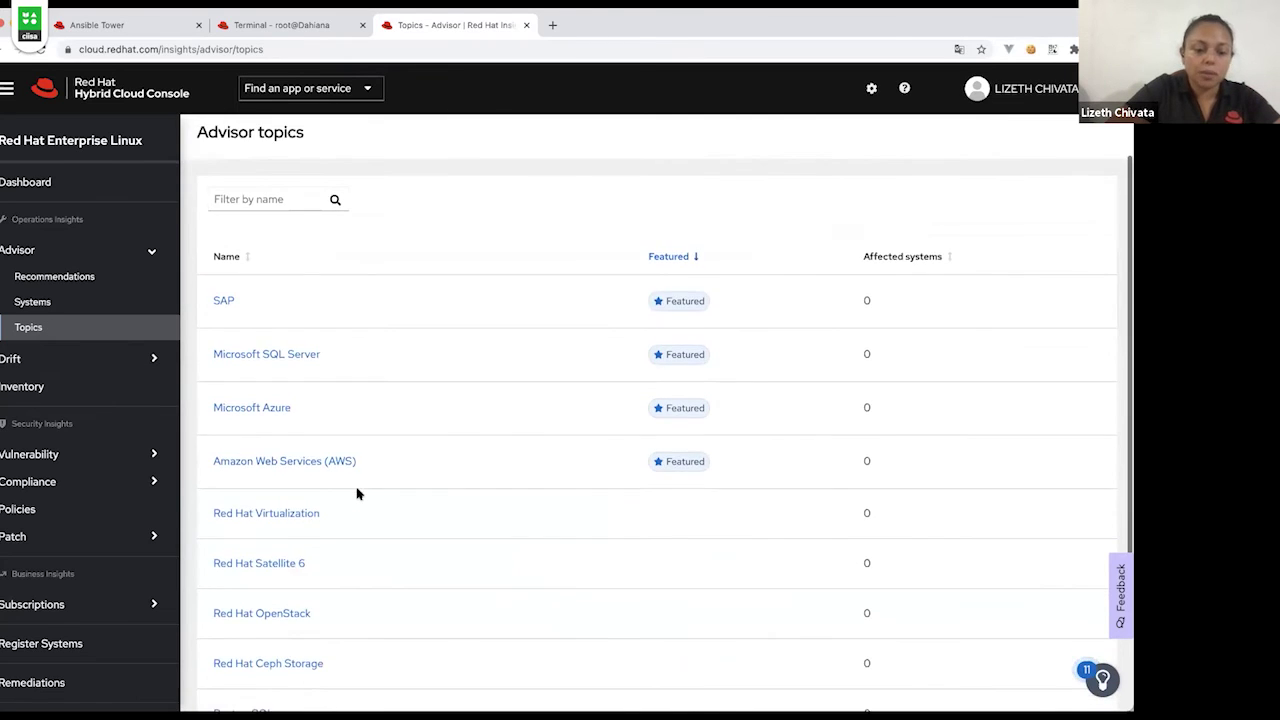
pyautogui.scroll(-2, 357, 491)
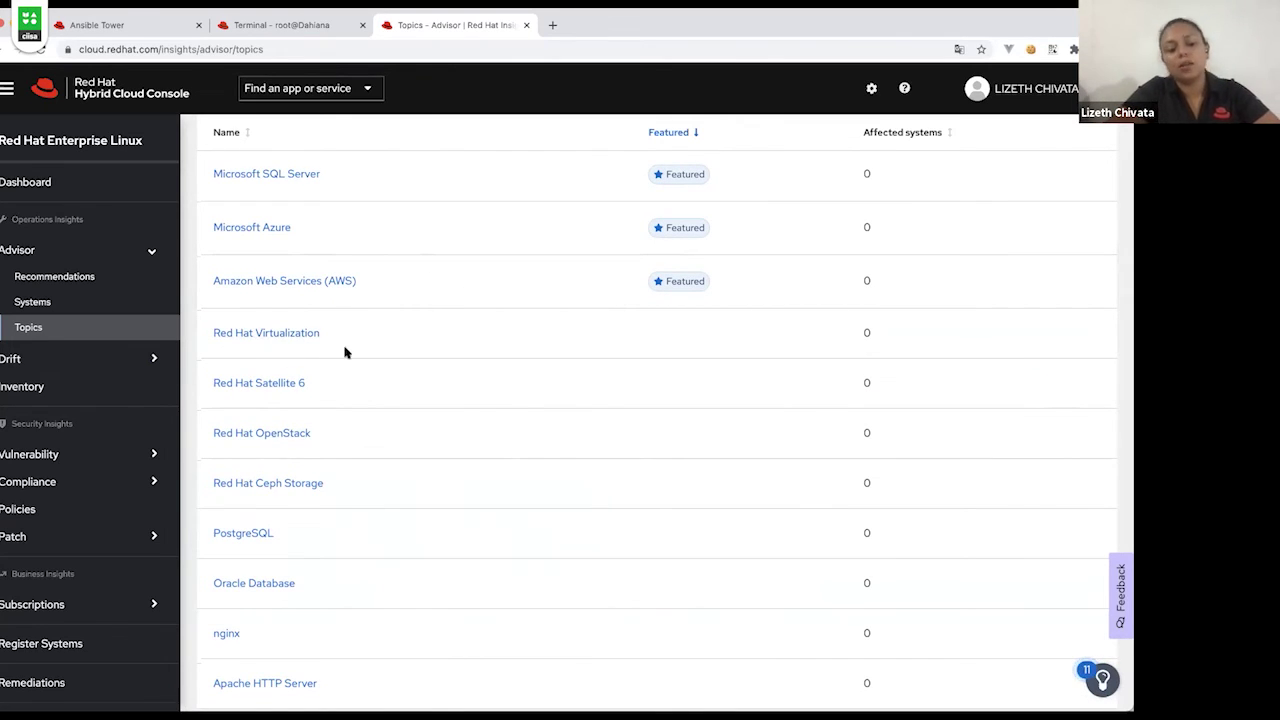
pyautogui.scroll(-1, 395, 547)
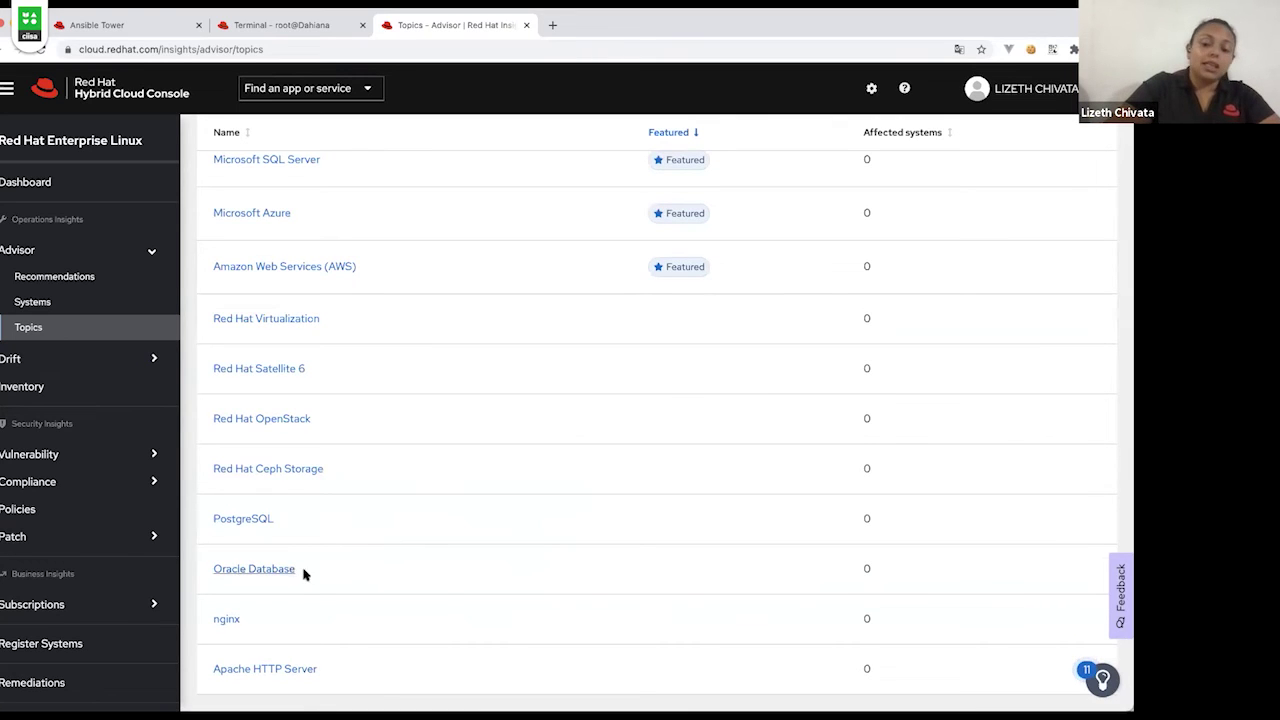
pyautogui.click(249, 567)
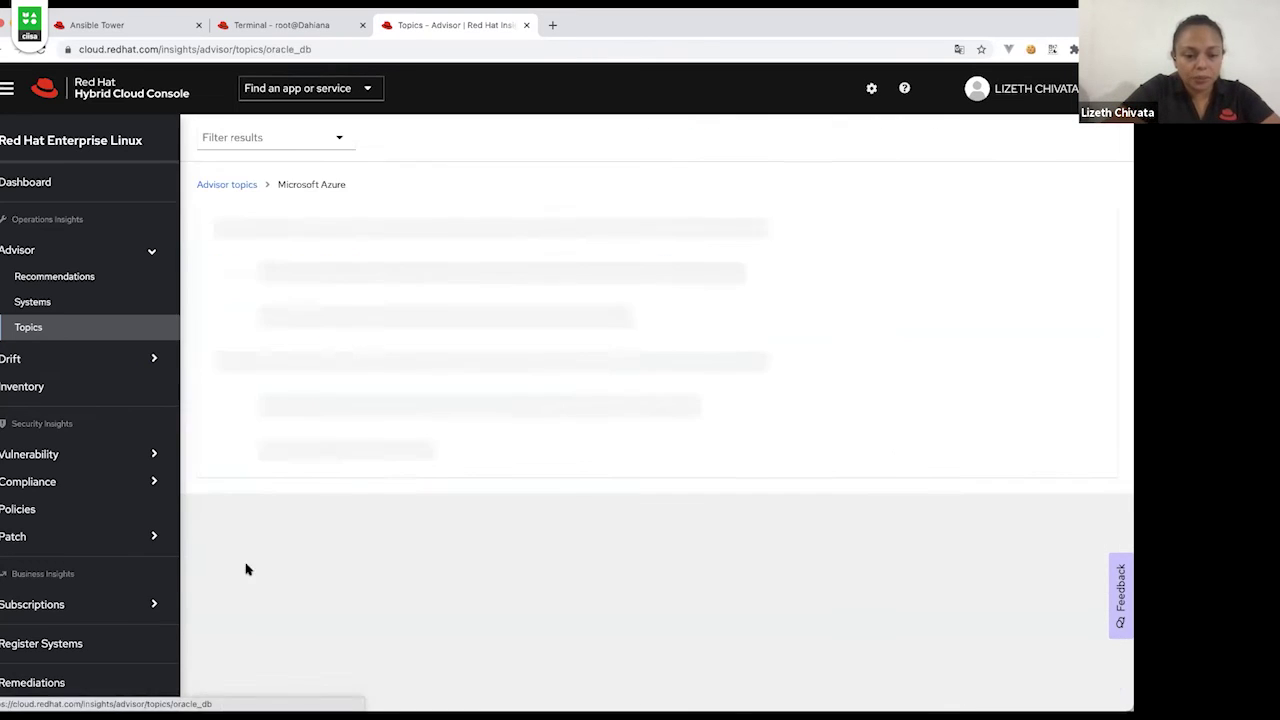
pyautogui.click(52, 326)
pyautogui.scroll(-3, 408, 609)
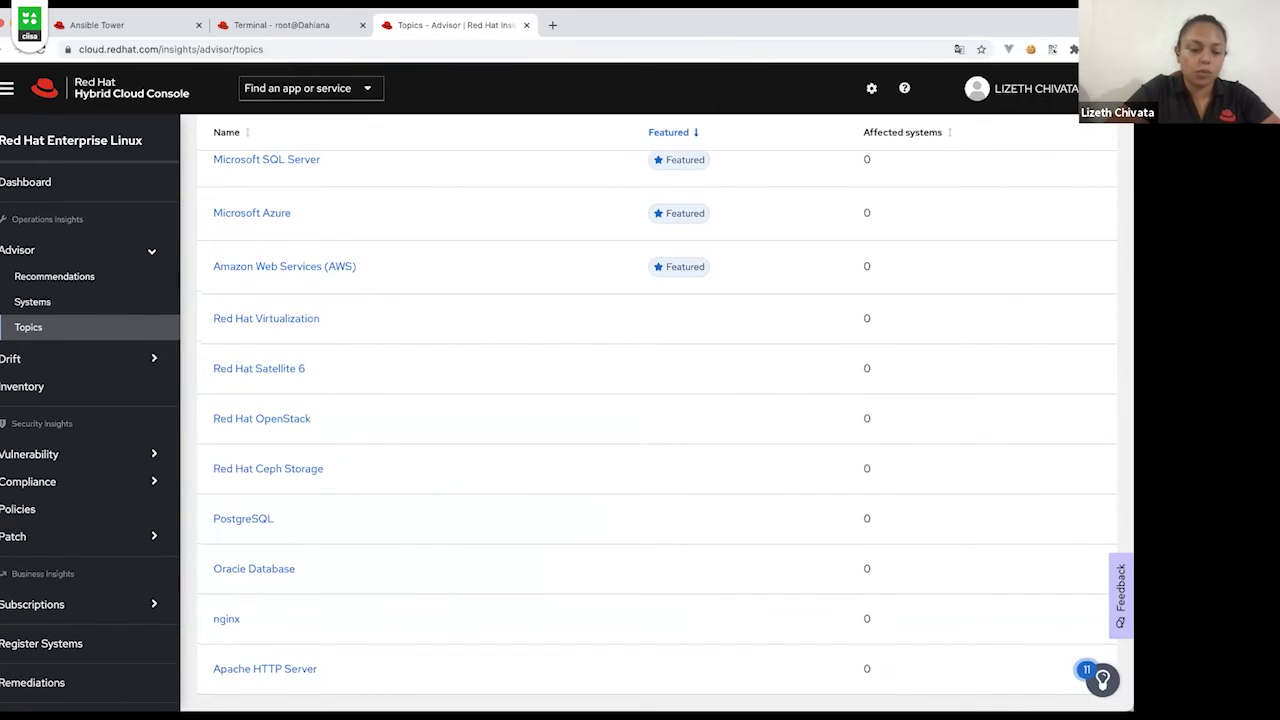
pyautogui.click(32, 368)
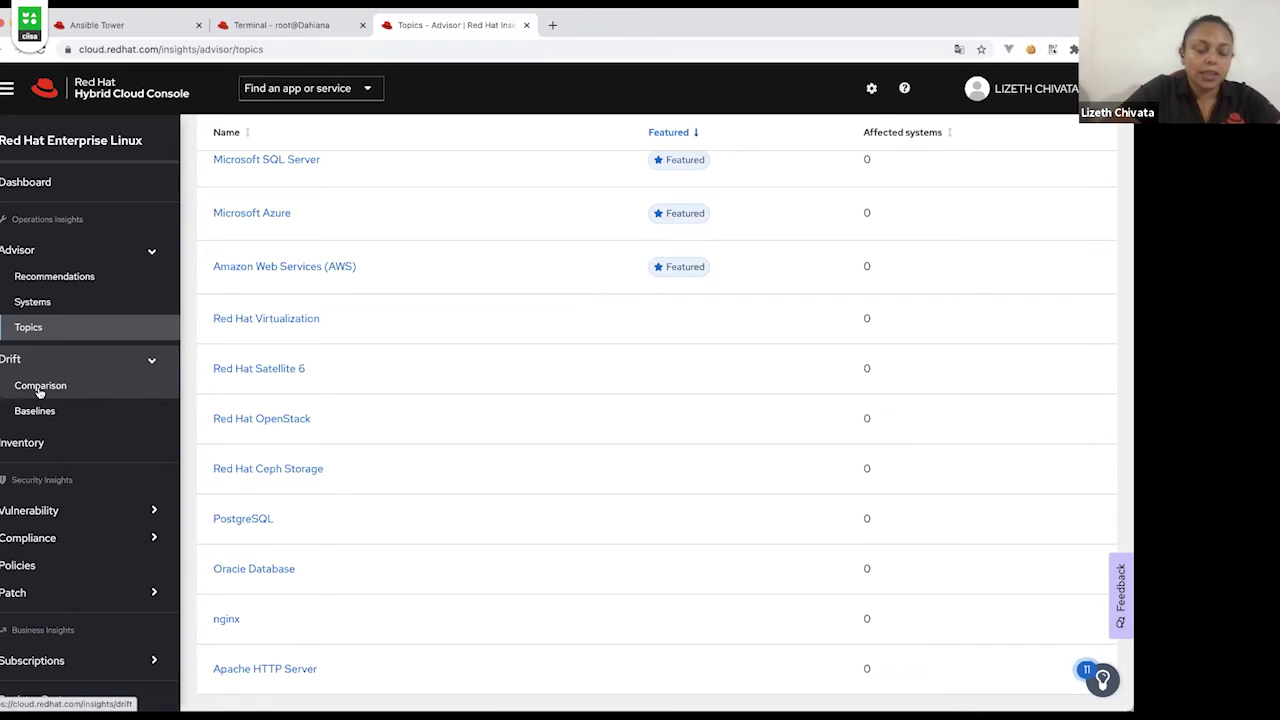
# - View the empty Drift comparison, then open the Remediations list of 12 playbooks
pyautogui.click(40, 388)
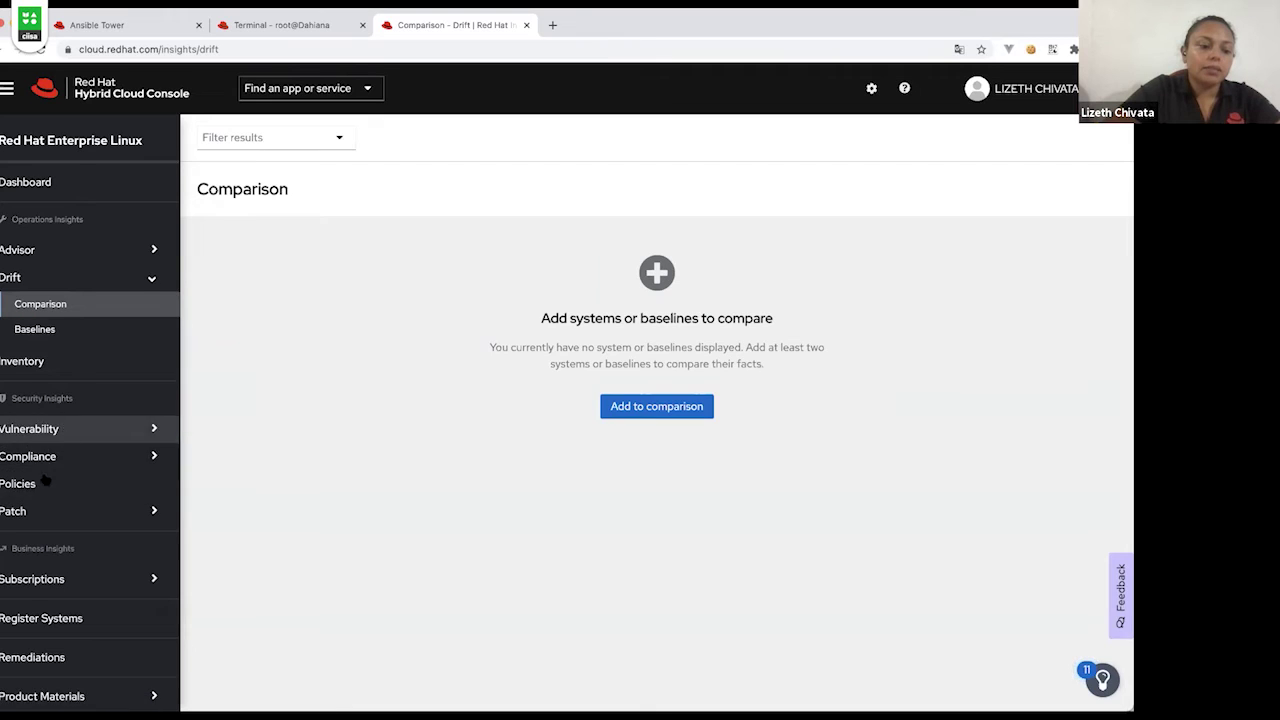
pyautogui.scroll(-1, 40, 470)
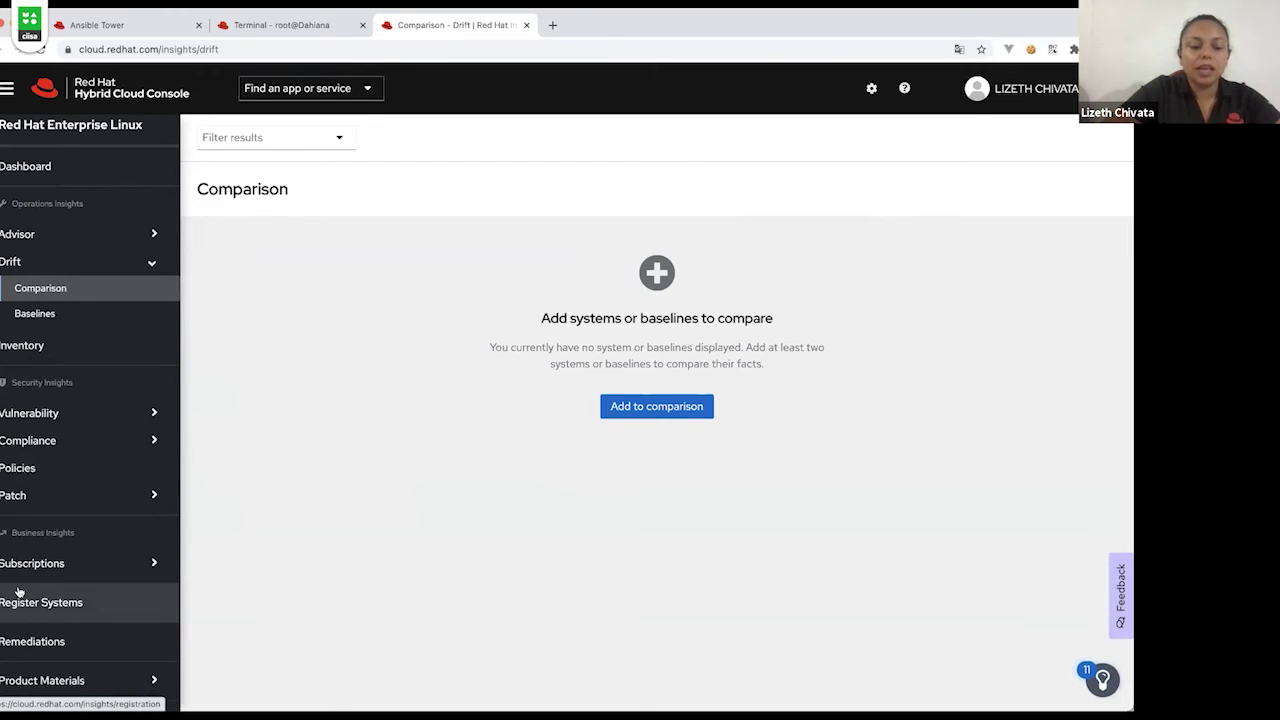
pyautogui.click(32, 642)
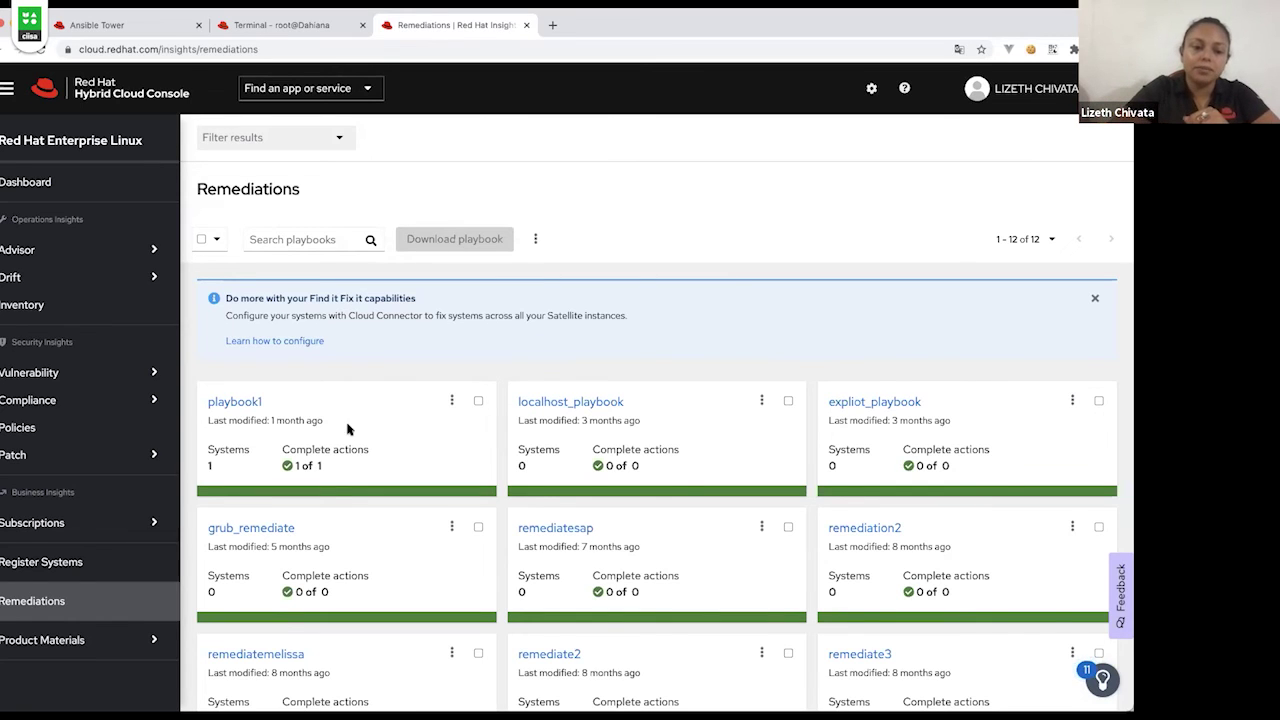
# - Open playbook1's details and follow its action to the CVE-2020-24489 page
pyautogui.click(249, 403)
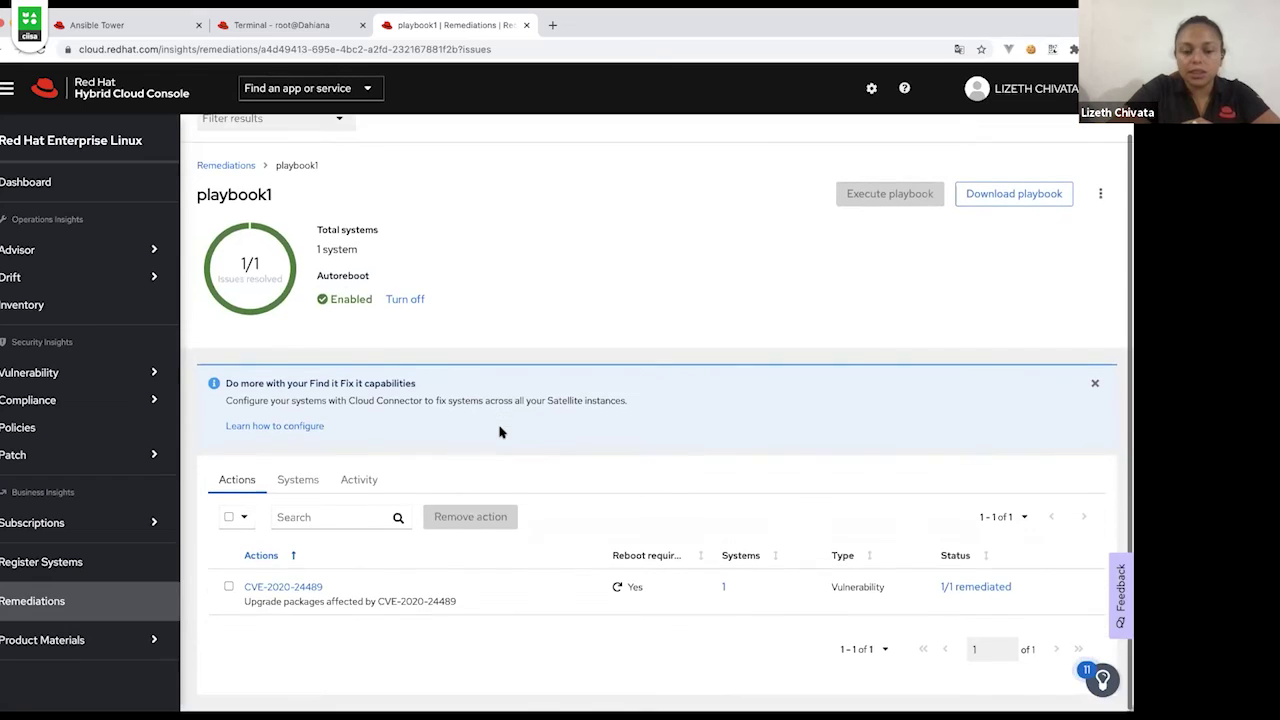
pyautogui.click(300, 590)
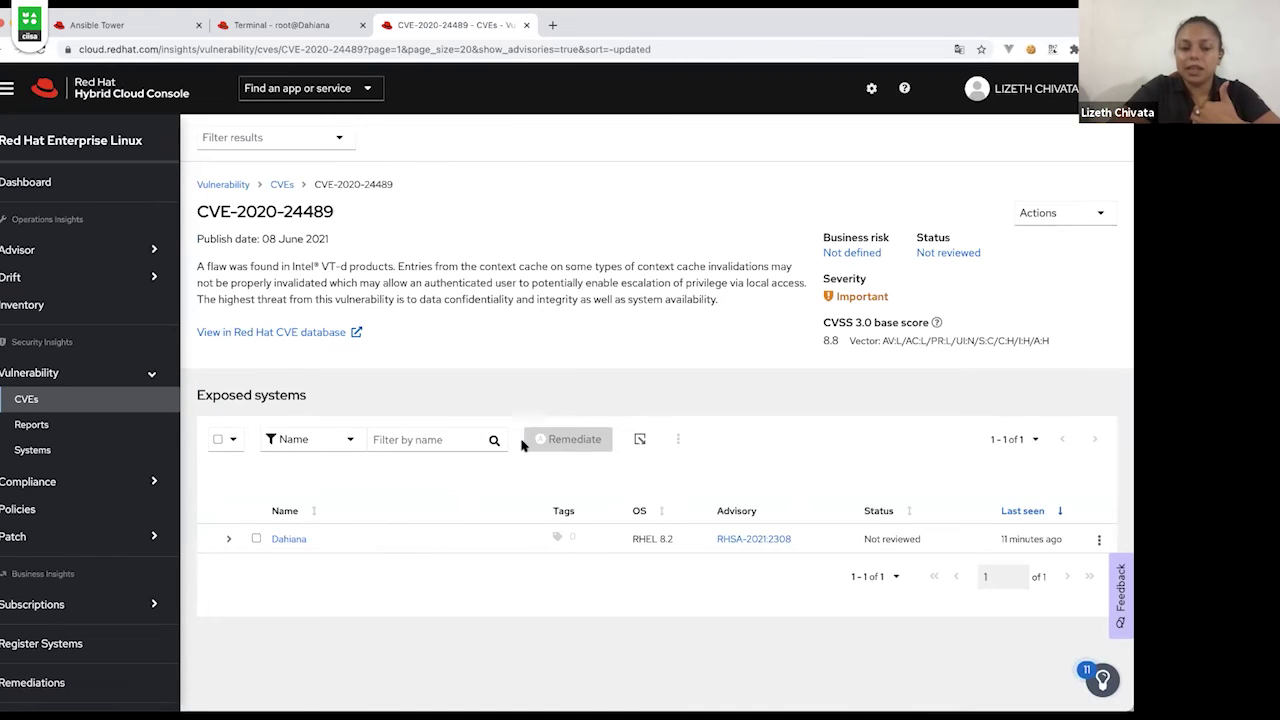
# - Select the exposed RHEL 8.2 system for Ansible remediation, then cancel the remediation
pyautogui.click(256, 539)
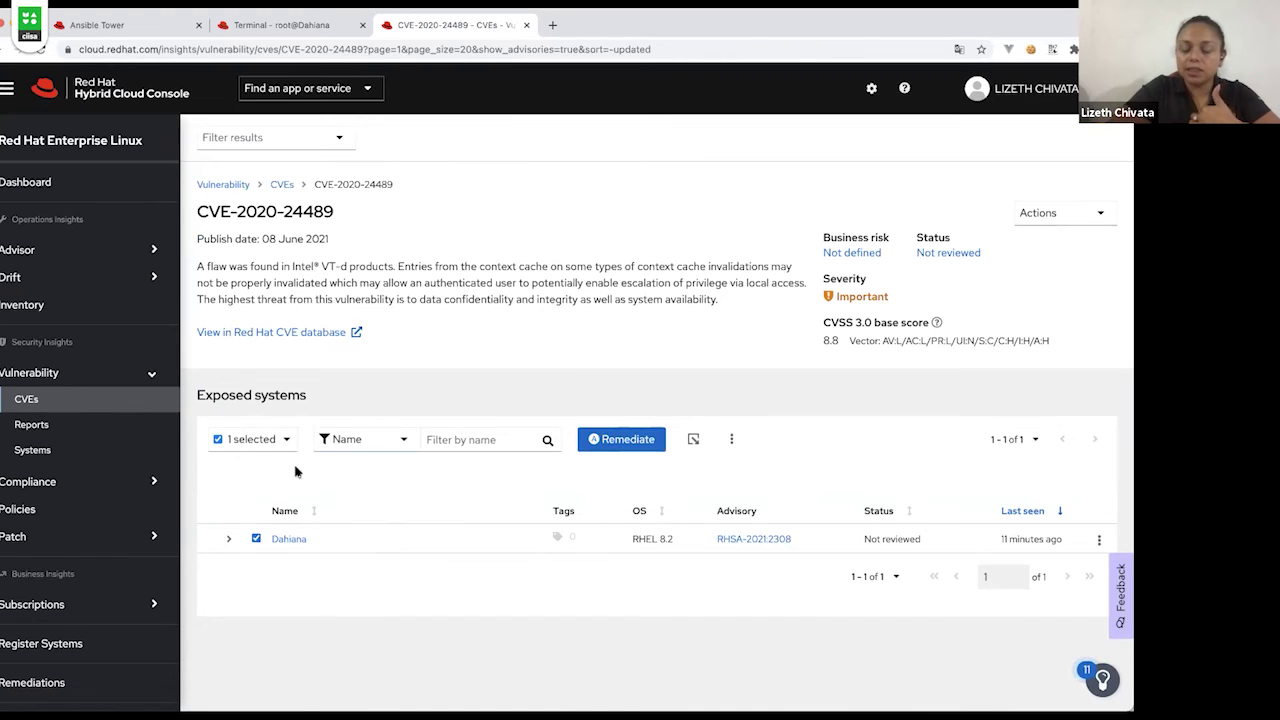
pyautogui.click(612, 440)
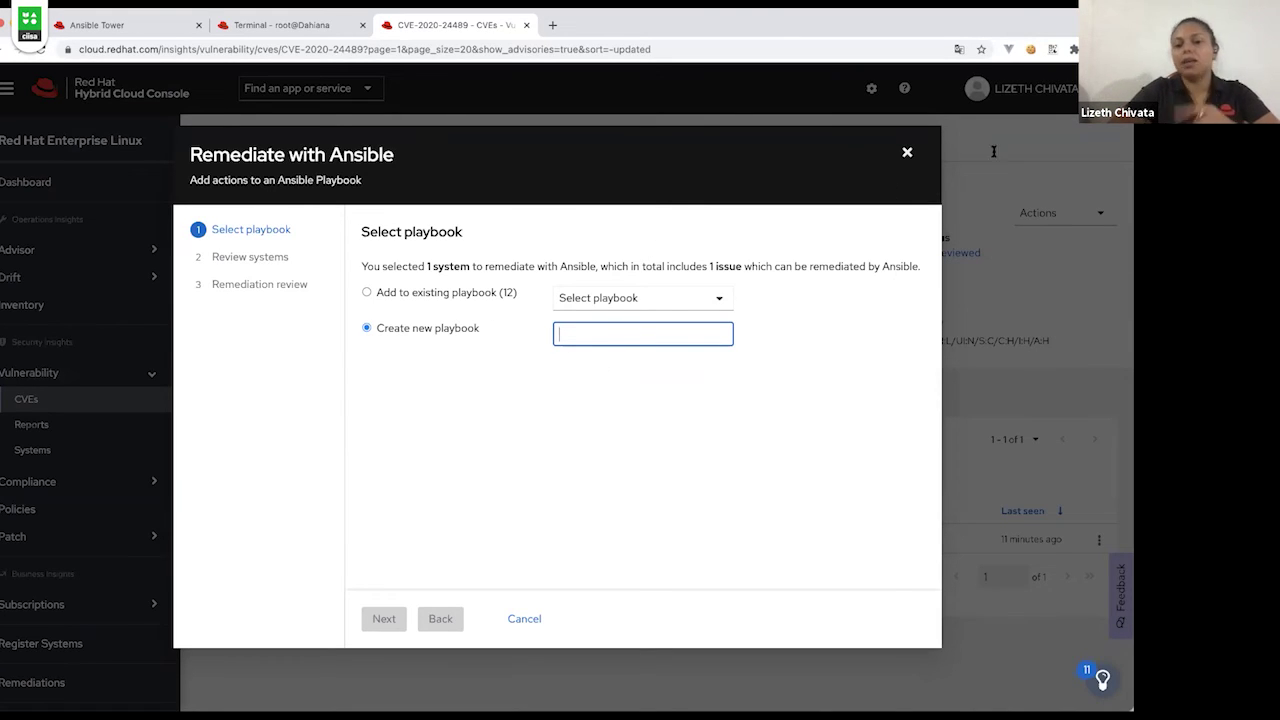
pyautogui.click(980, 190)
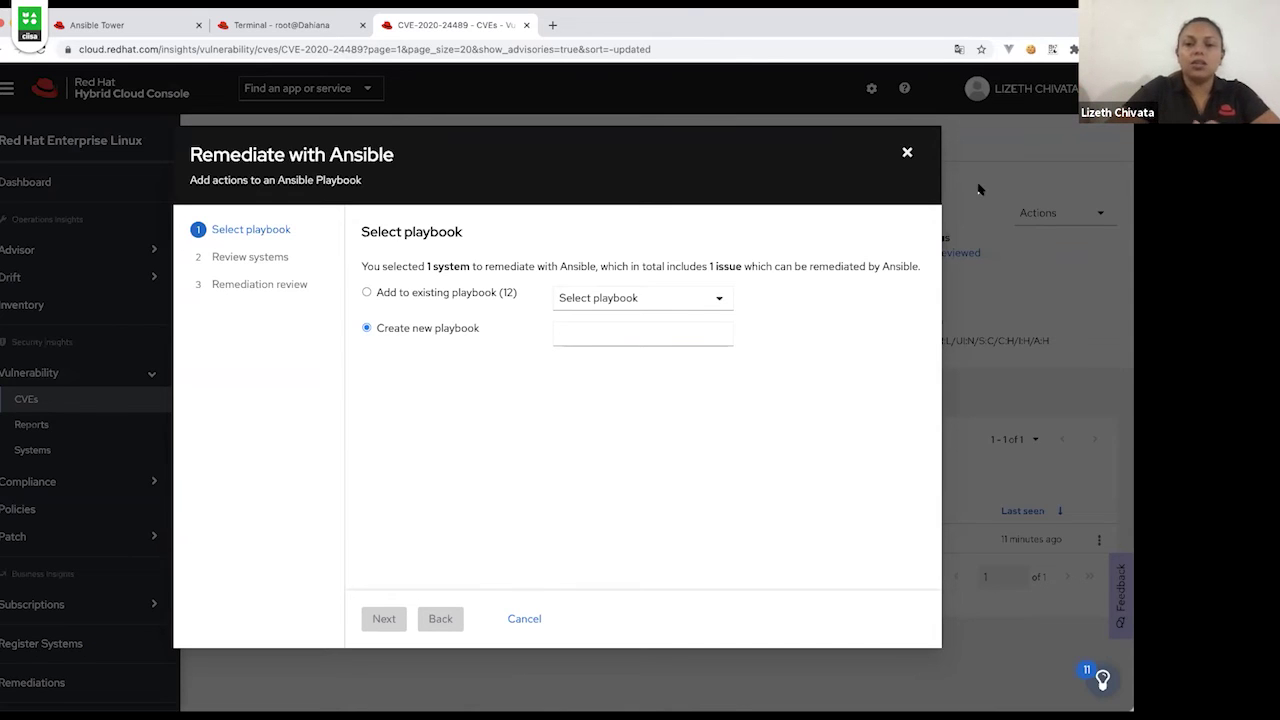
pyautogui.click(907, 153)
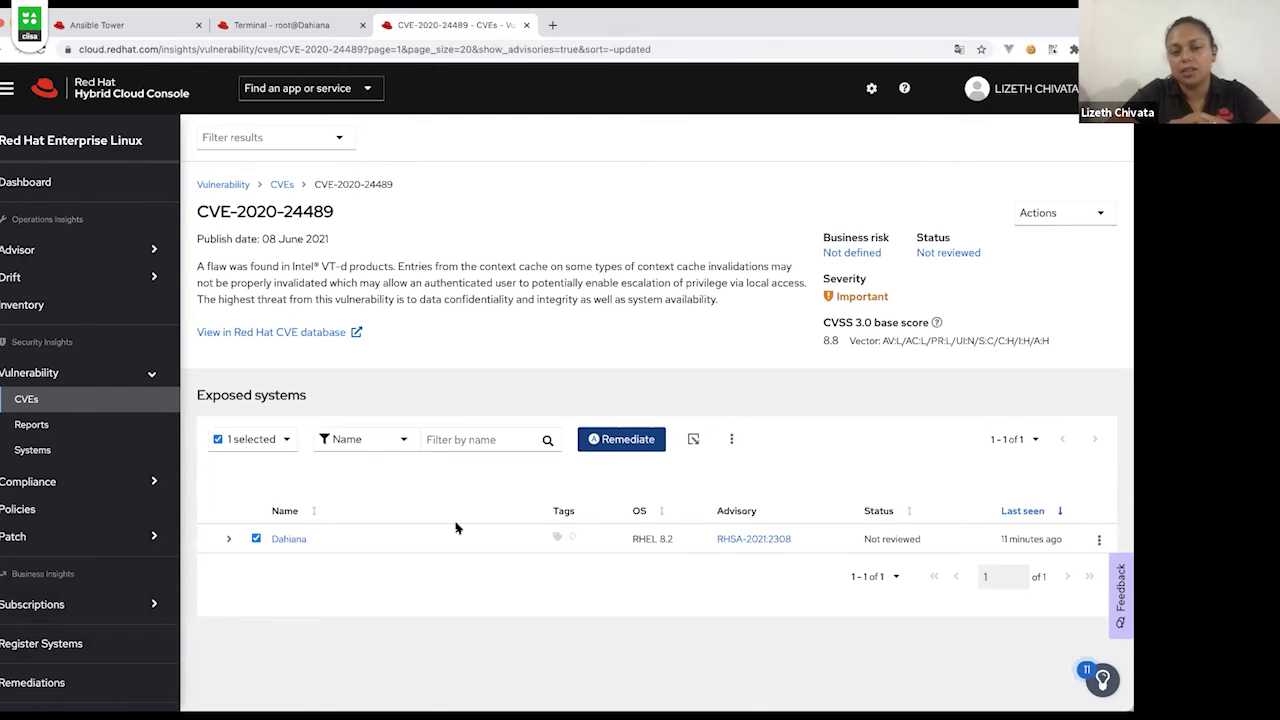
# - Open Vulnerability Reports, glance at the CVEs list, and return to Reports
pyautogui.click(24, 428)
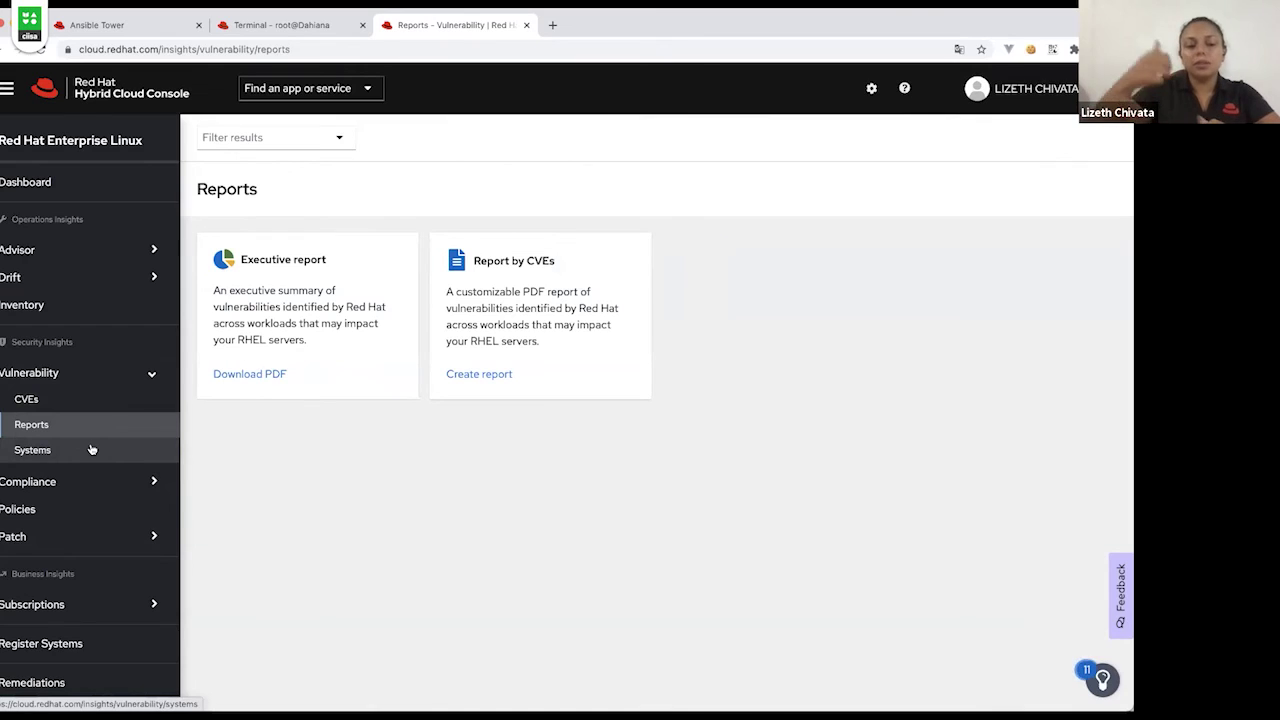
pyautogui.click(70, 405)
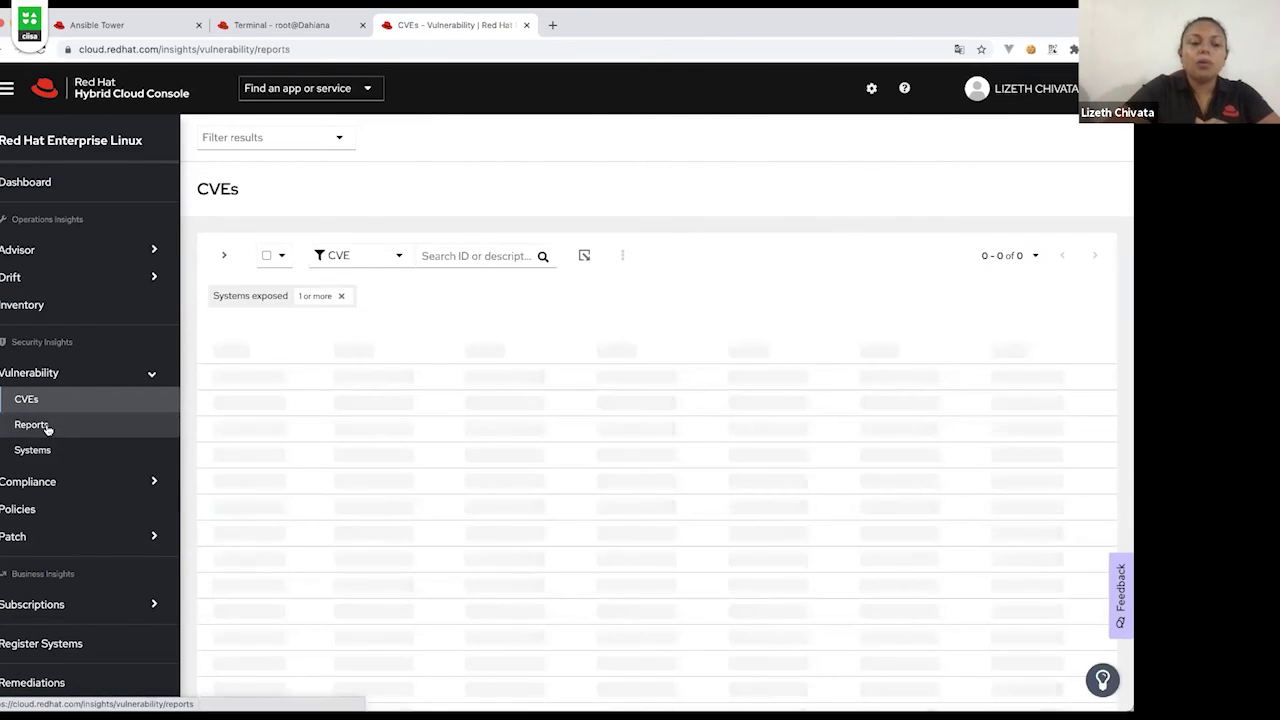
pyautogui.click(46, 426)
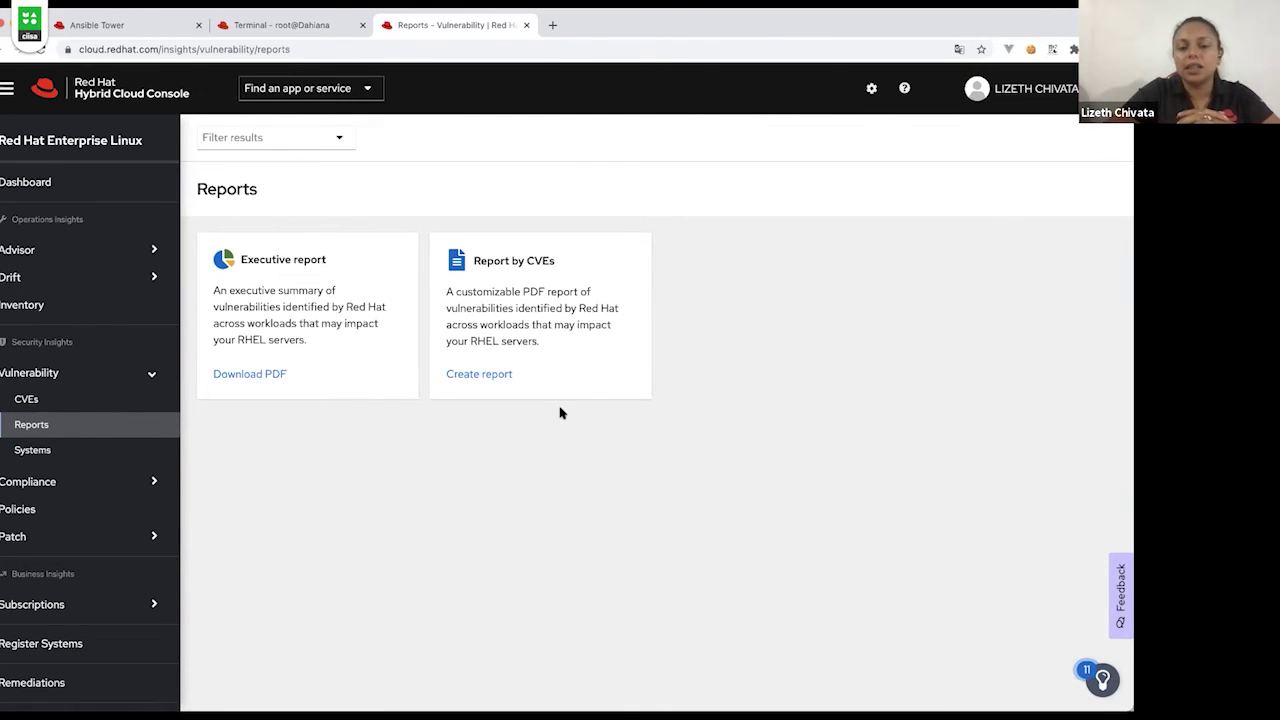
# - Export the Report by CVEs with all filters and columns as a PDF
pyautogui.click(491, 378)
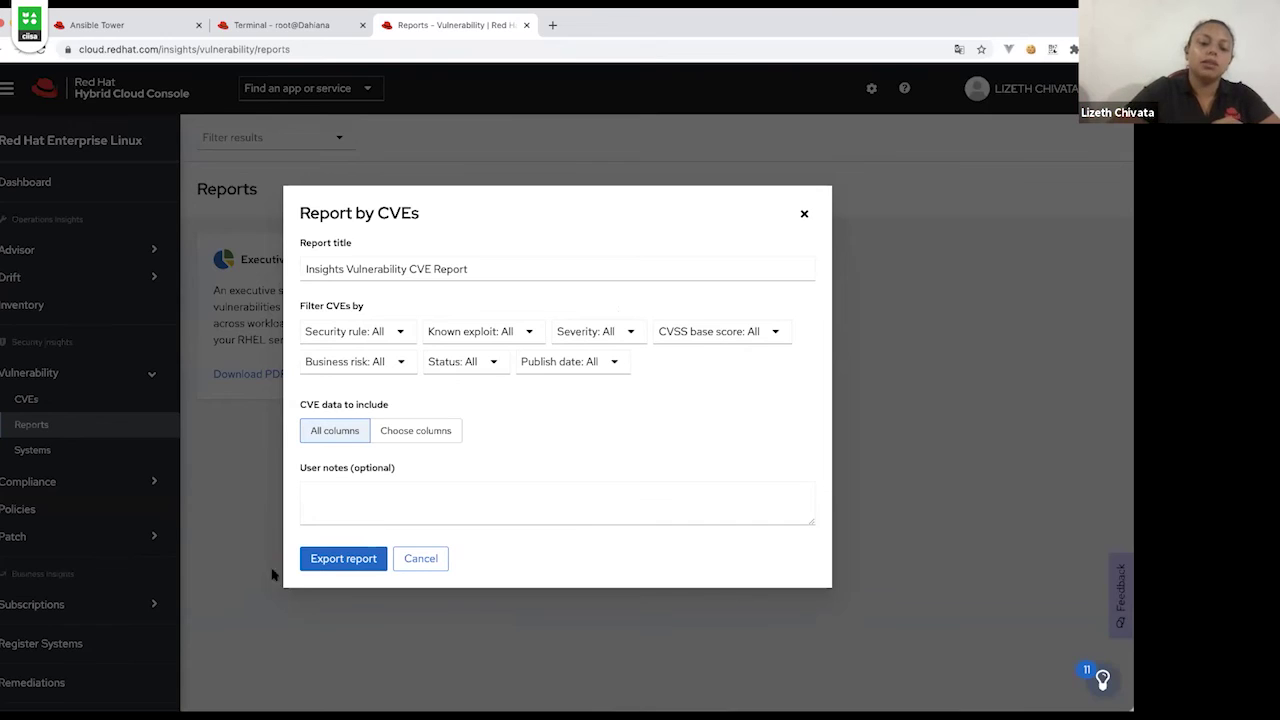
pyautogui.click(343, 558)
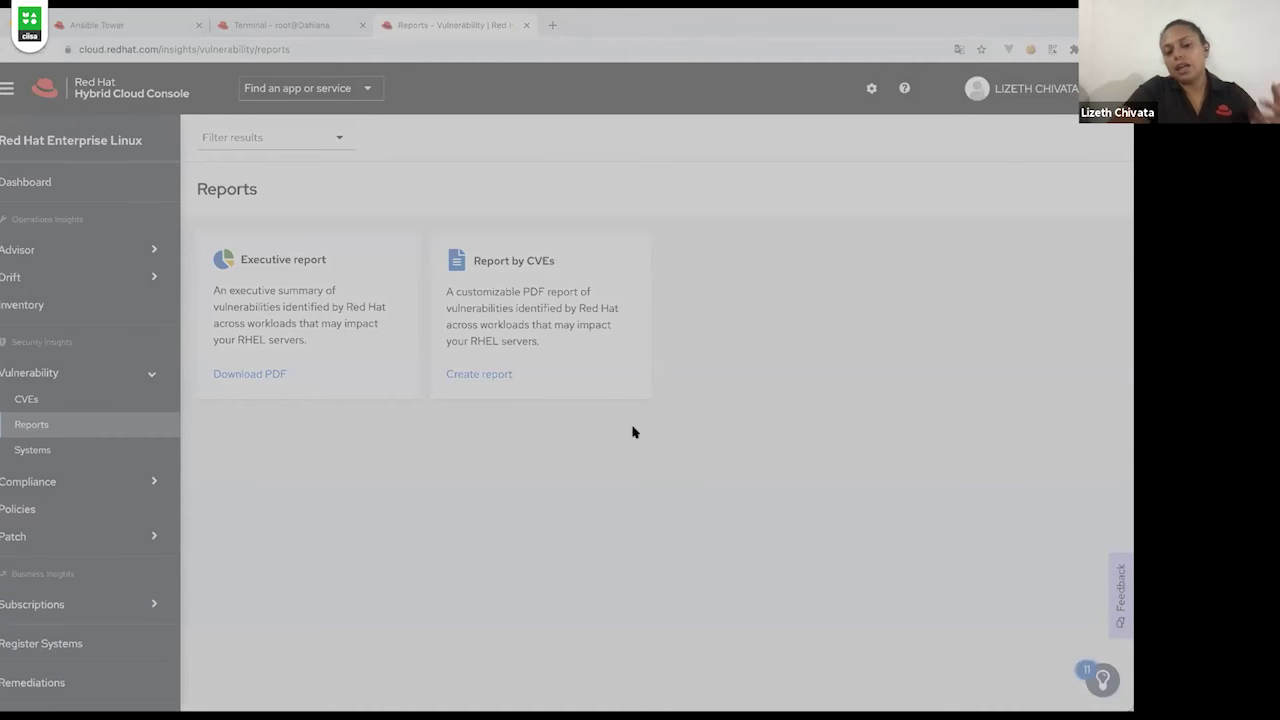
pyautogui.press('Return')
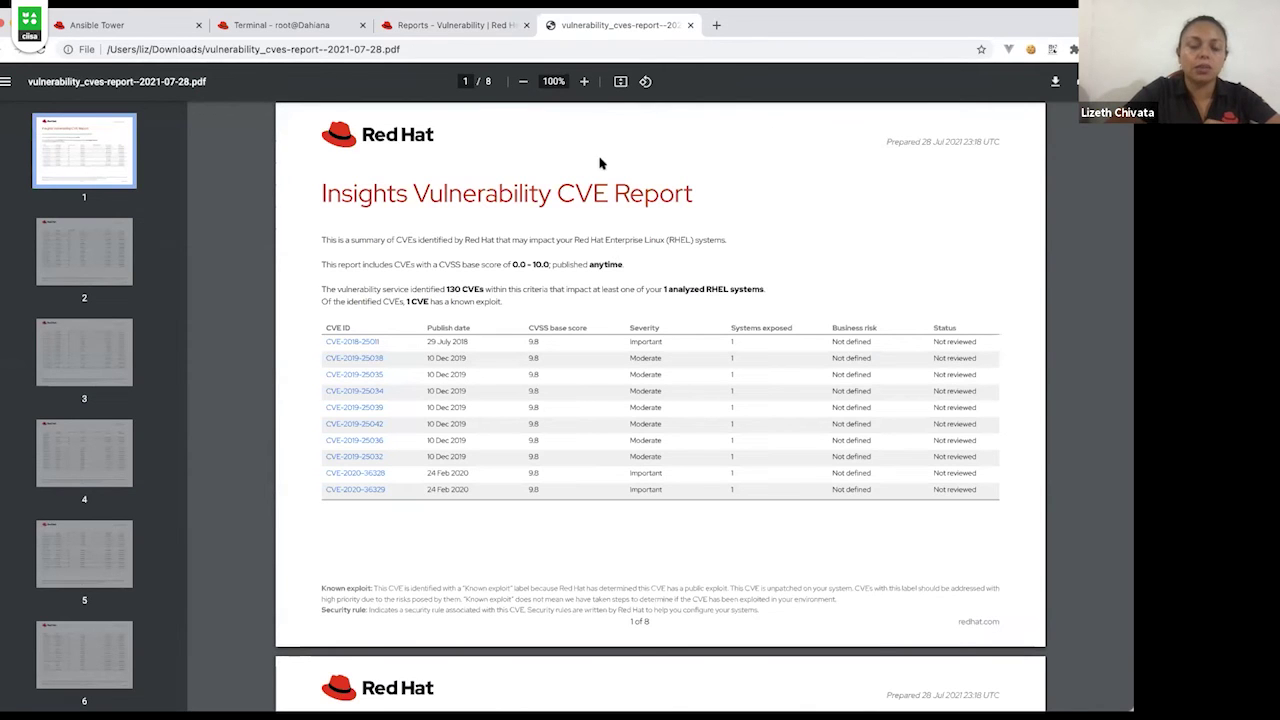
# - Scroll through the 8-page CVE report PDF listing 130 CVEs on 1 system
pyautogui.scroll(-5, 489, 362)
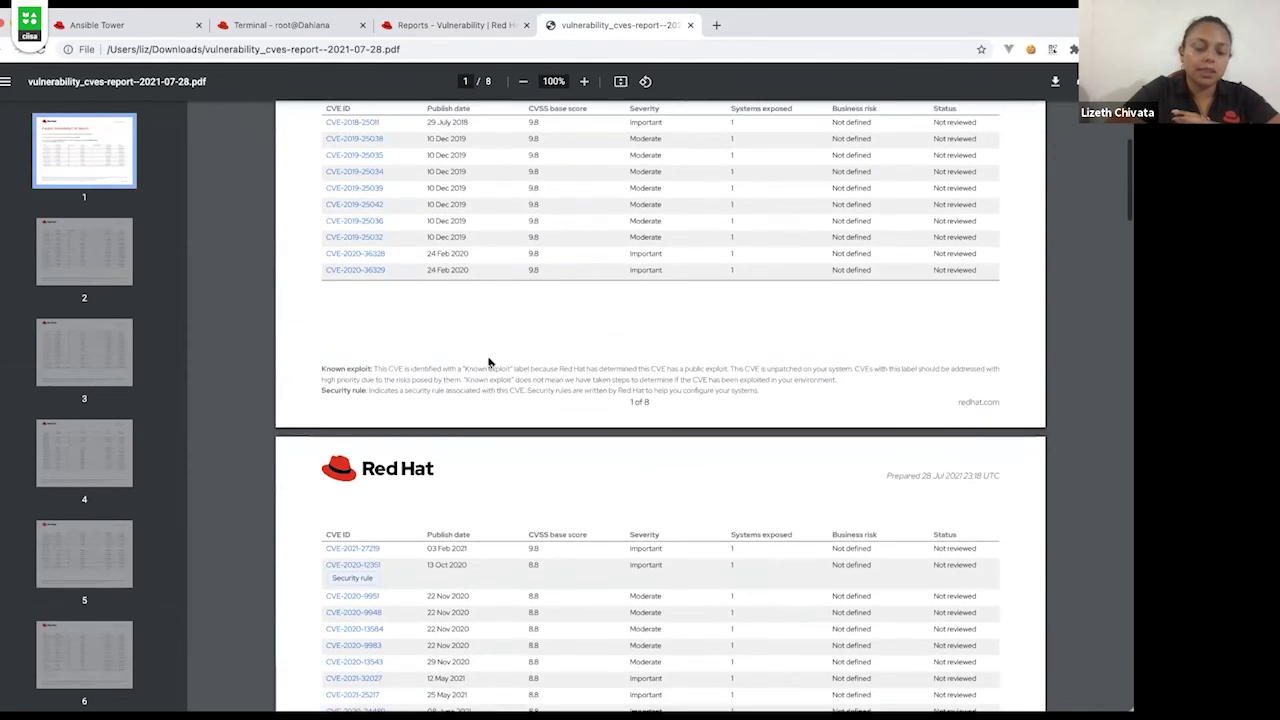
pyautogui.scroll(5, 489, 362)
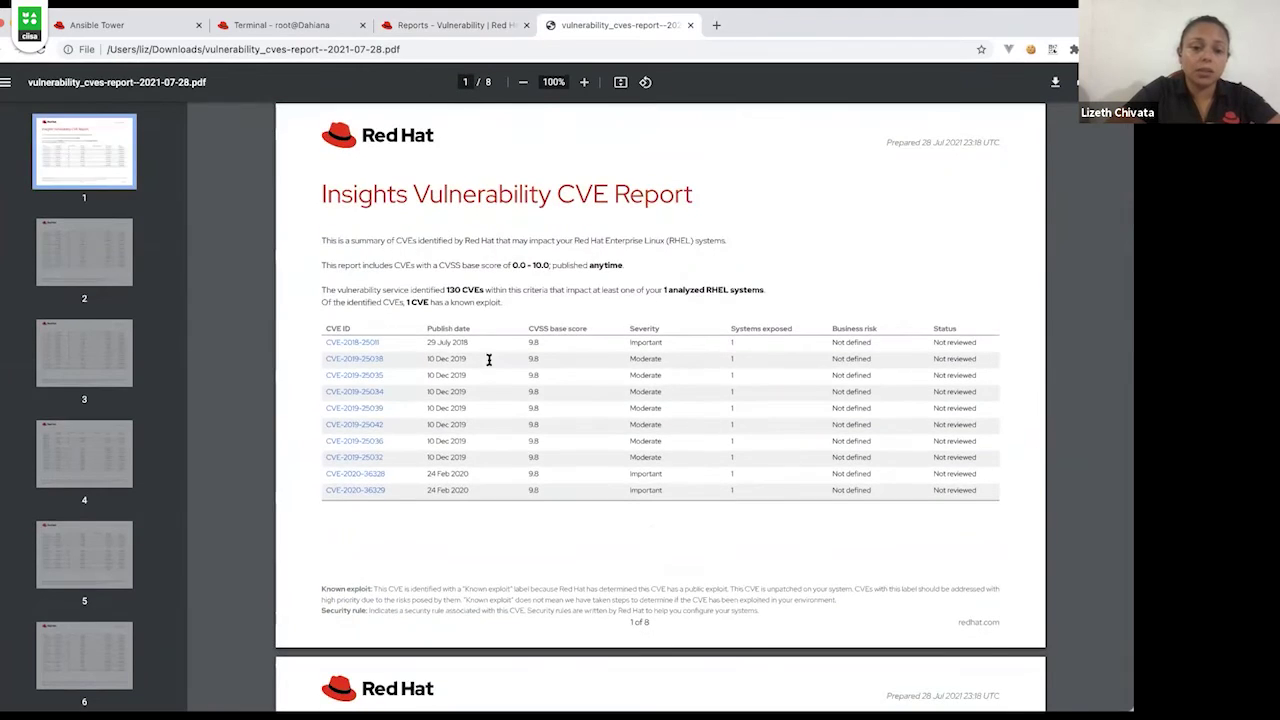
pyautogui.scroll(-1, 421, 414)
pyautogui.scroll(-8, 421, 414)
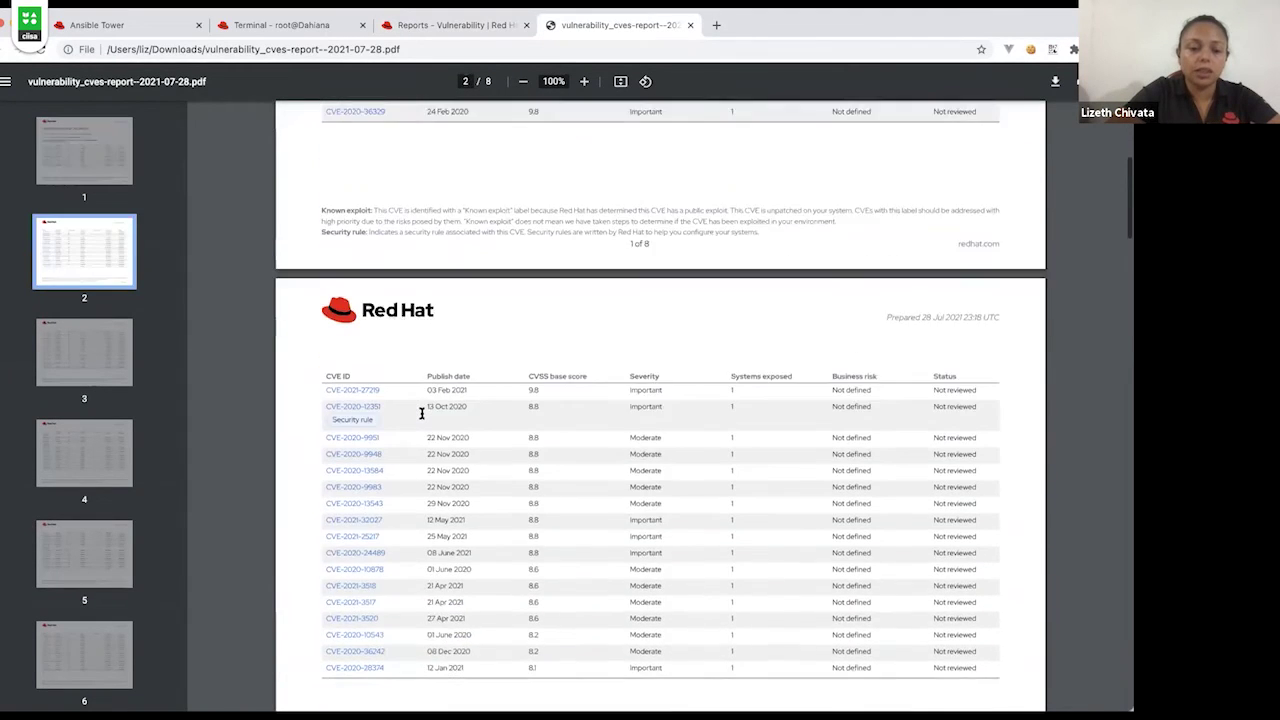
pyautogui.scroll(-20, 421, 414)
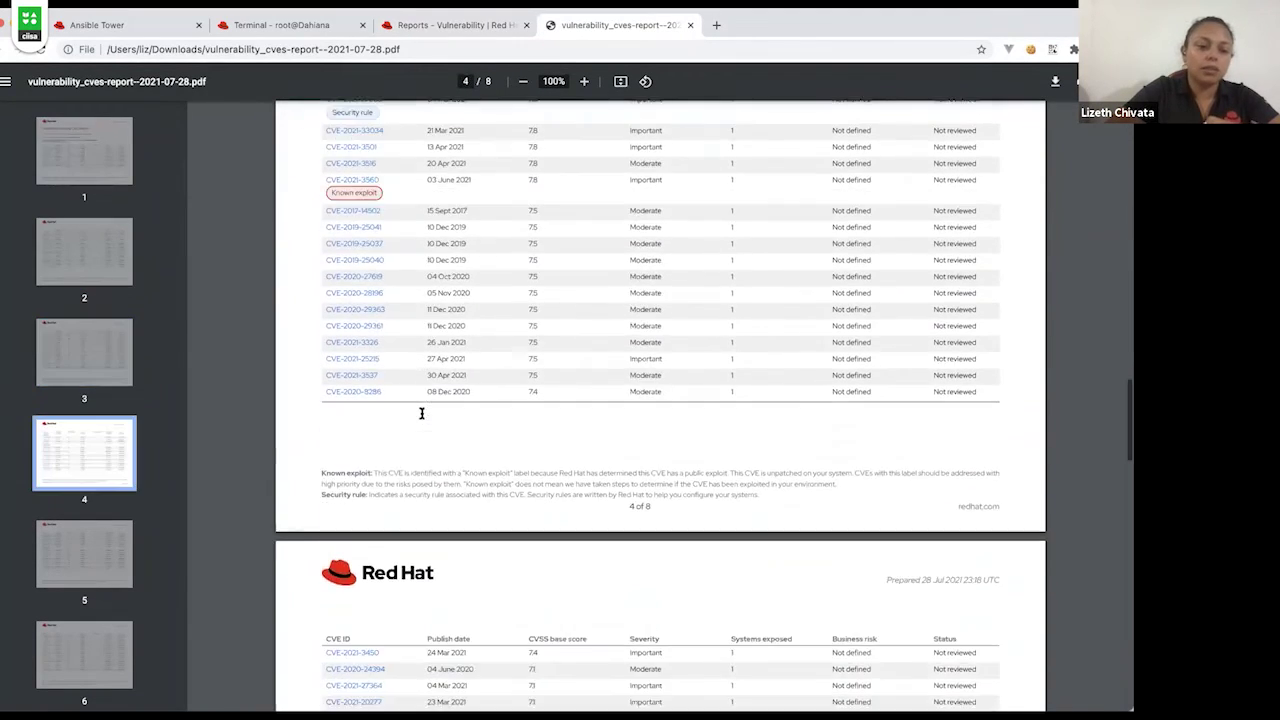
pyautogui.scroll(17, 421, 414)
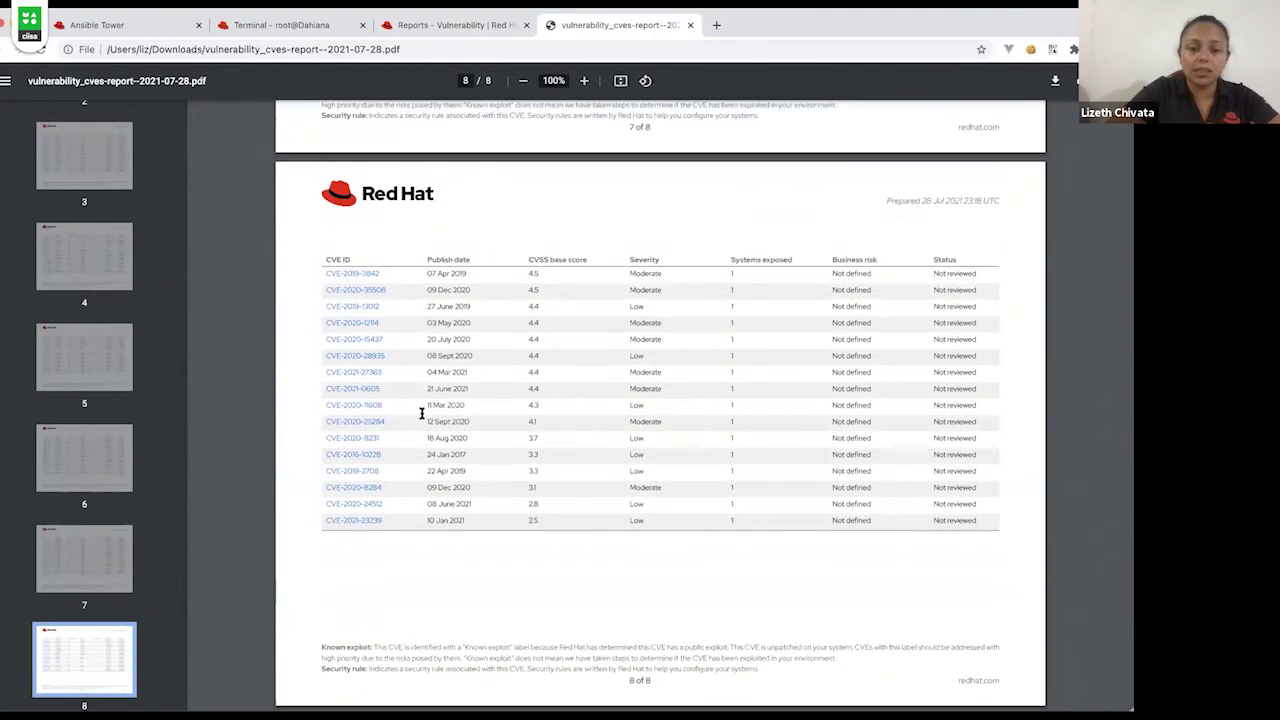
pyautogui.scroll(17, 421, 414)
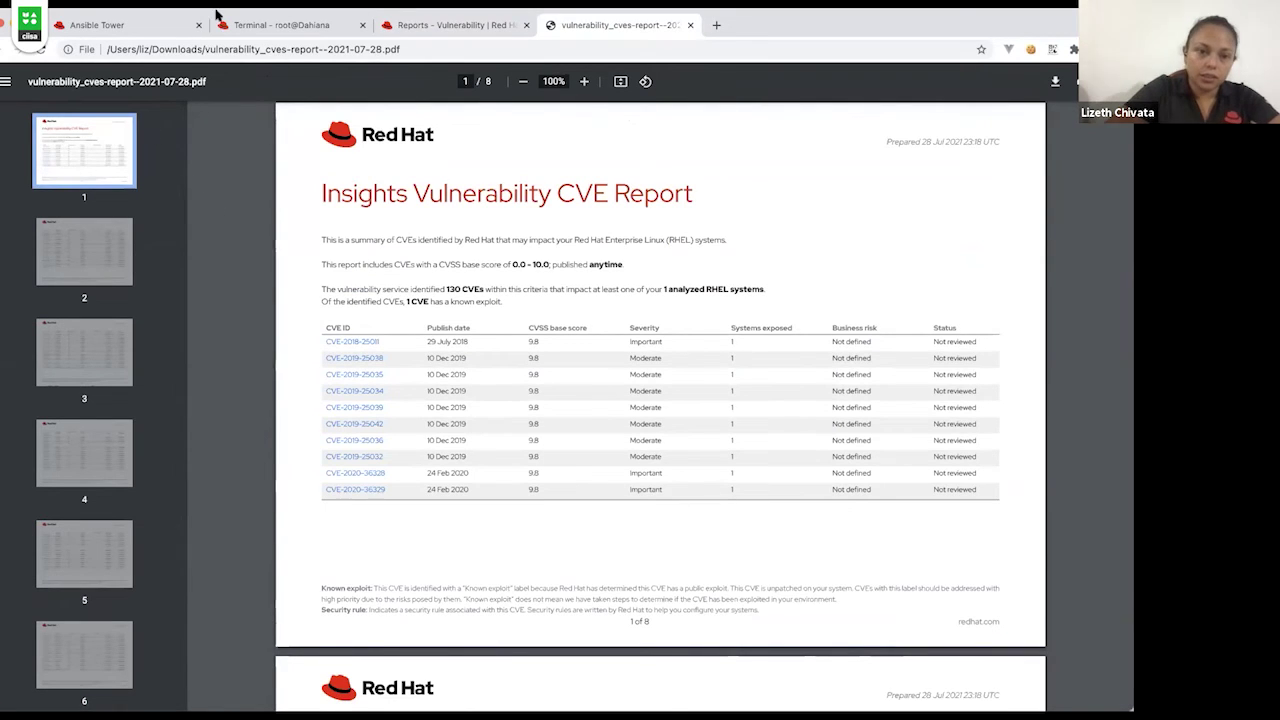
# - Glance at the Ansible Tower and terminal tabs, then return to Vulnerability Reports
pyautogui.click(166, 30)
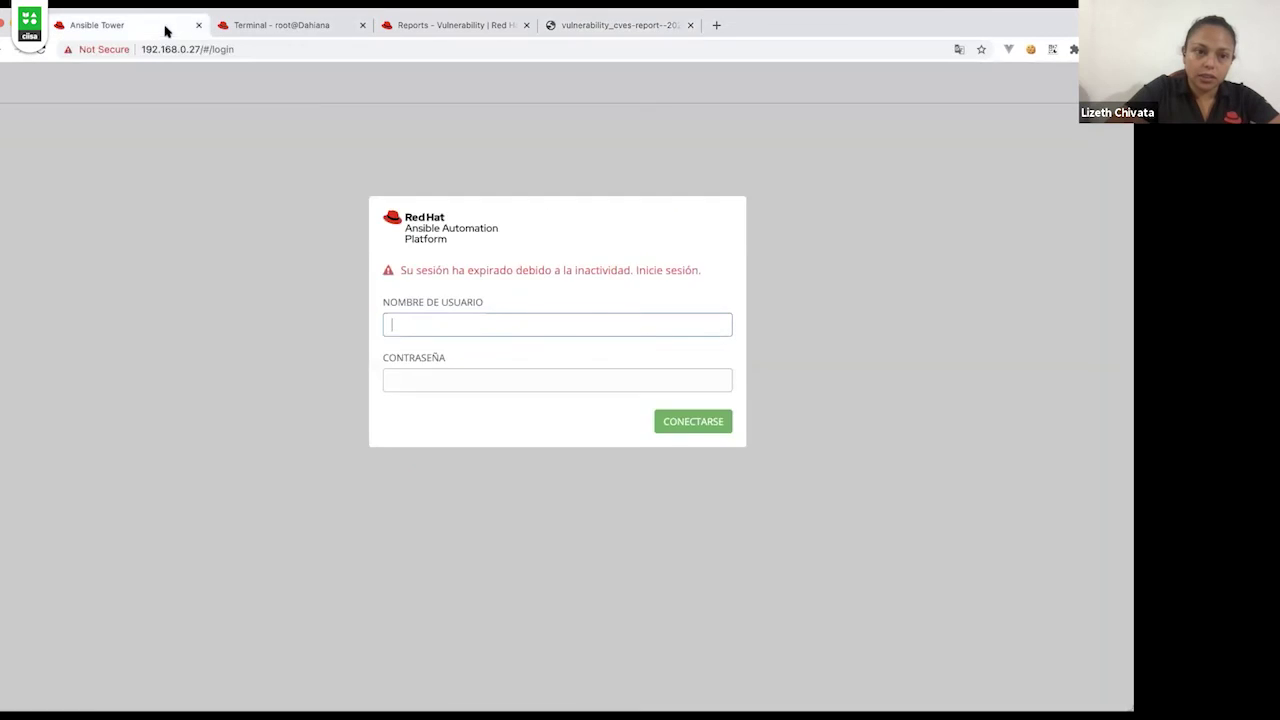
pyautogui.click(236, 26)
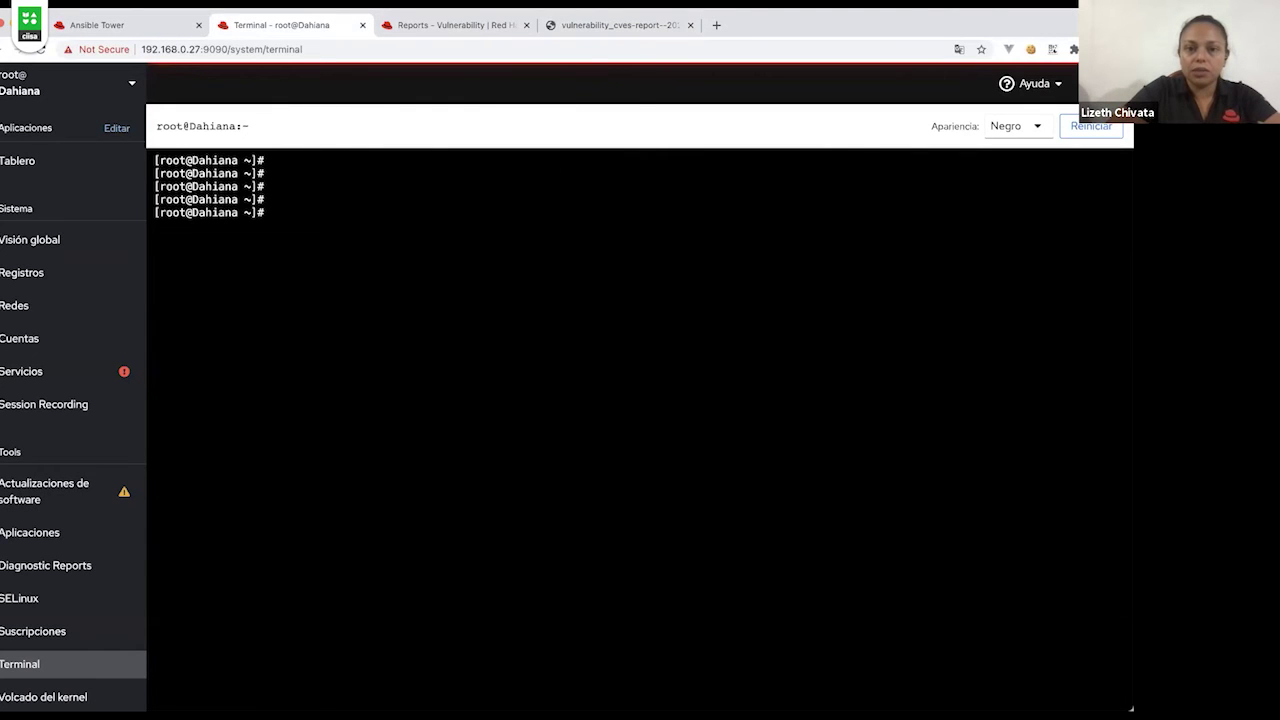
pyautogui.click(594, 24)
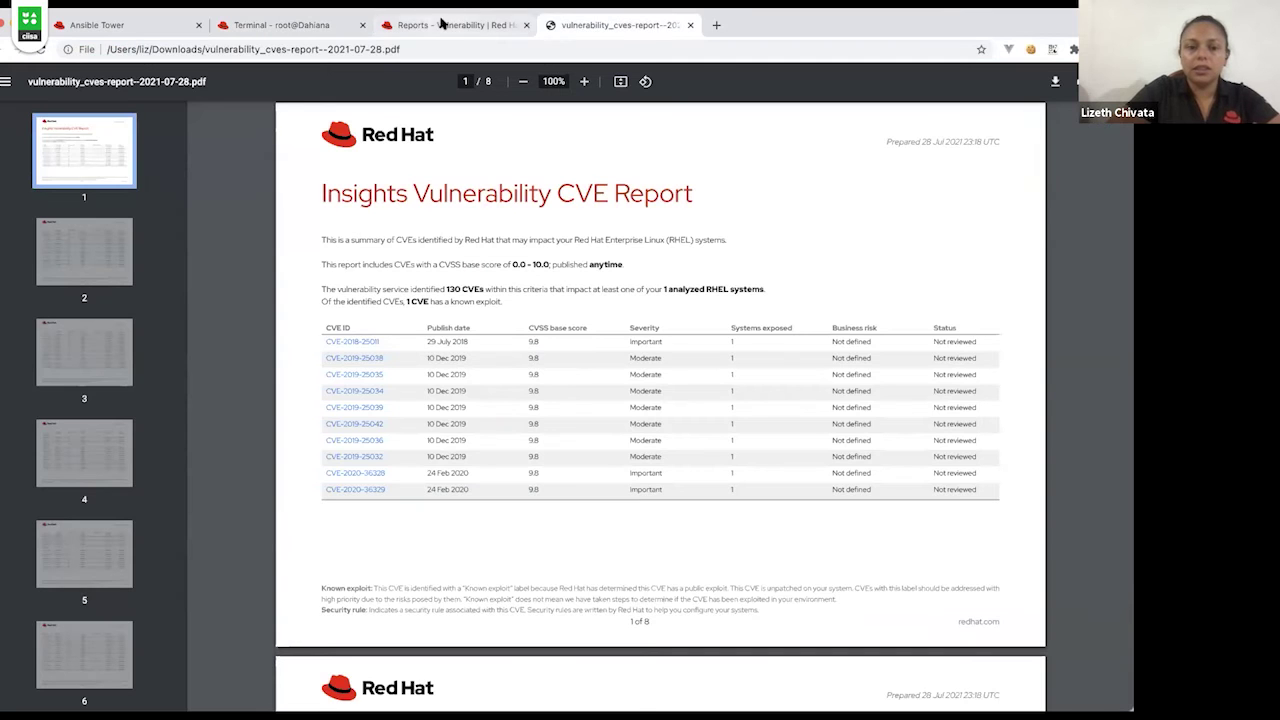
pyautogui.click(441, 23)
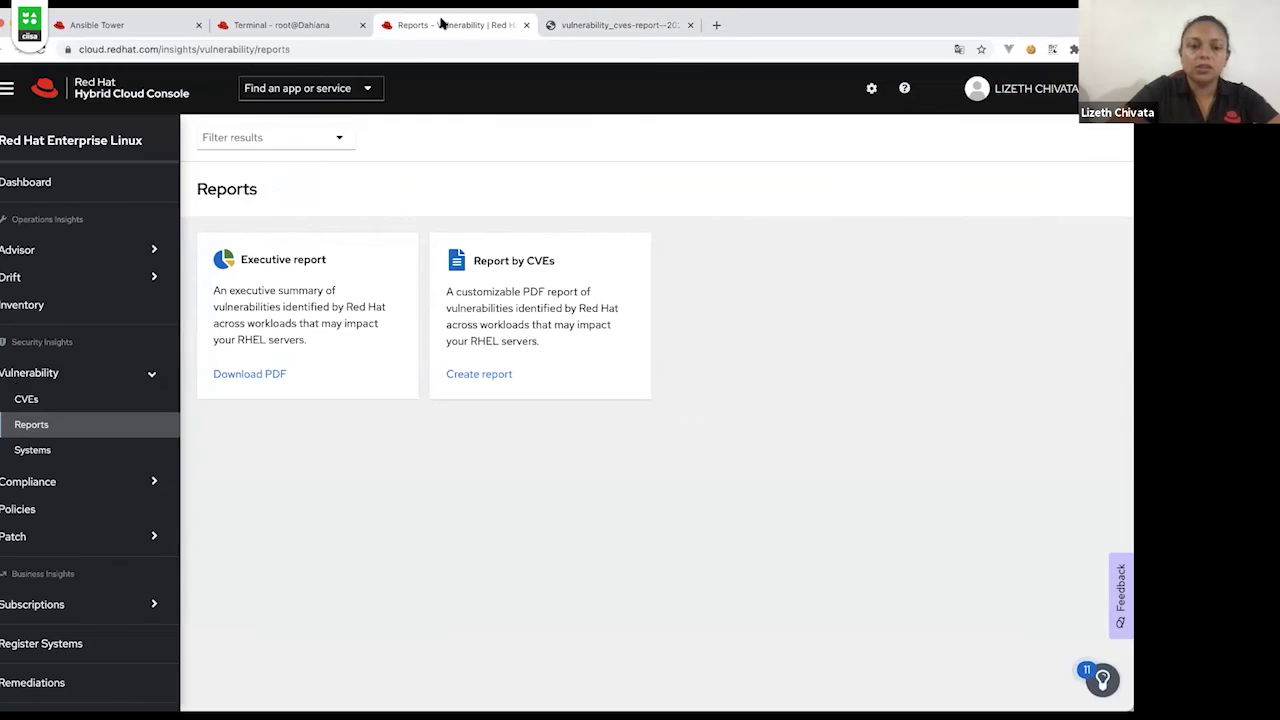
# - Open Vulnerability Systems, expand Compliance, Patch and Subscriptions, then hide the sidebar
pyautogui.click(57, 452)
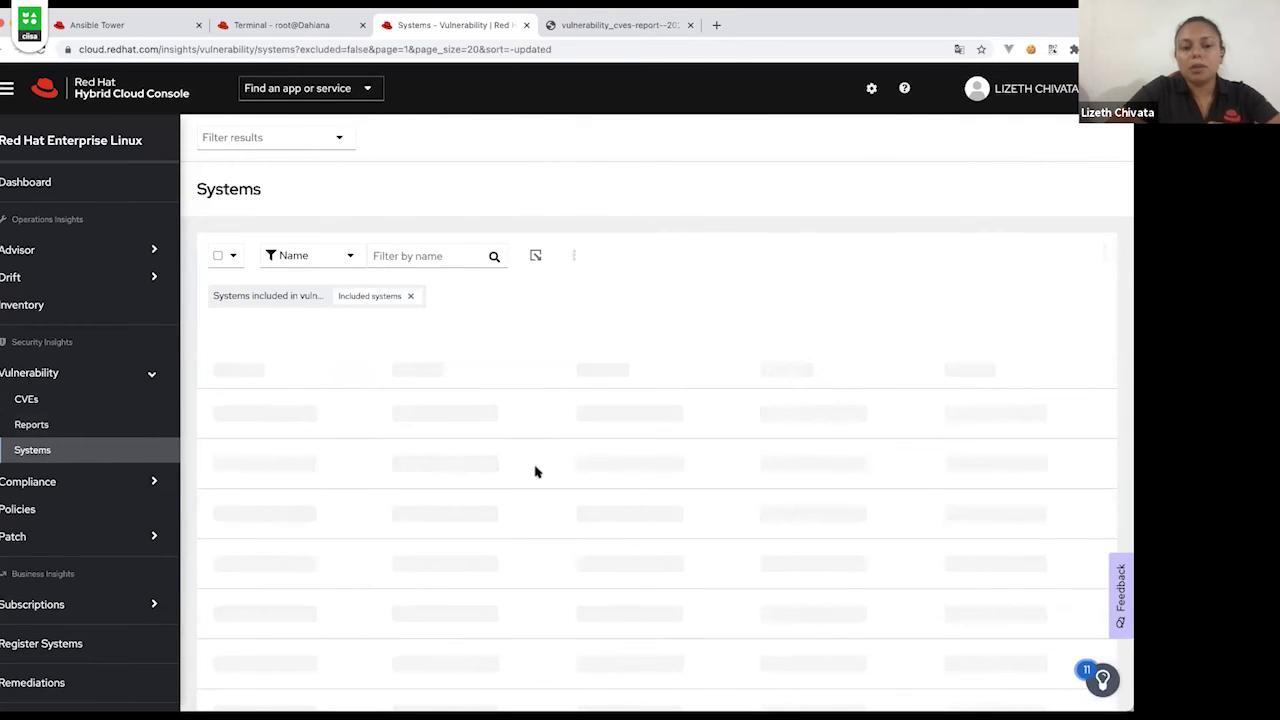
pyautogui.click(36, 484)
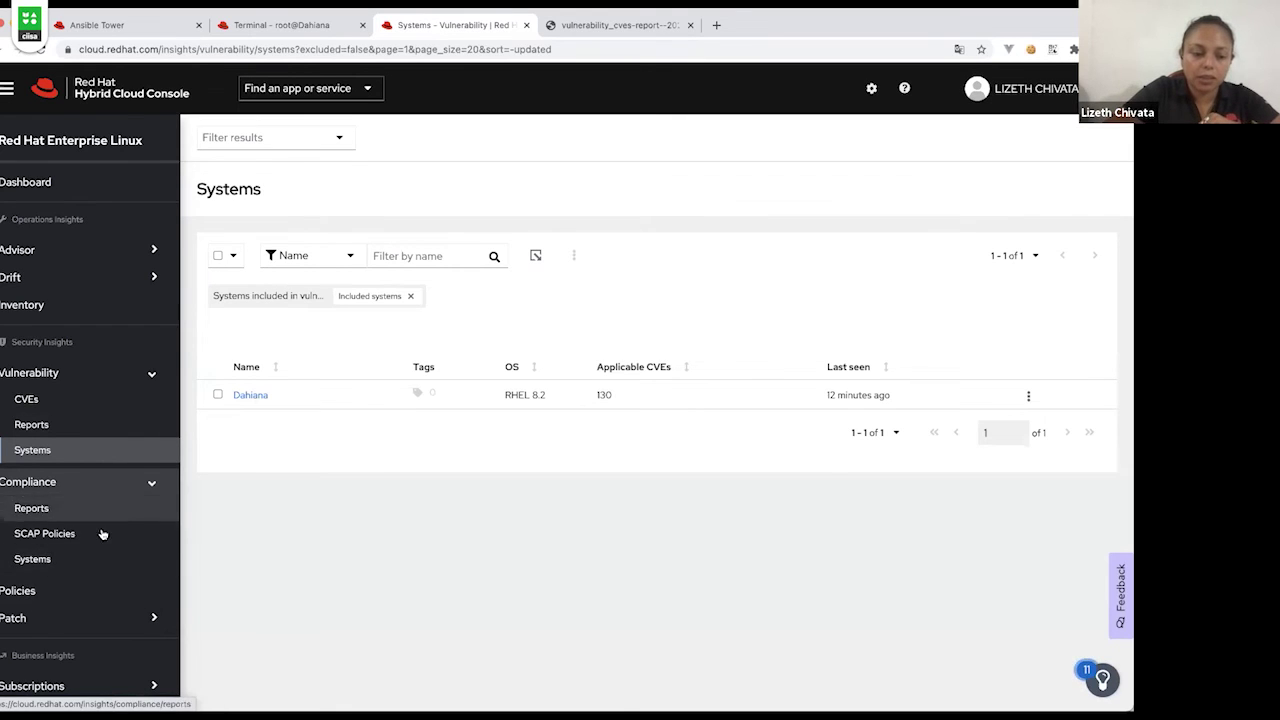
pyautogui.click(26, 620)
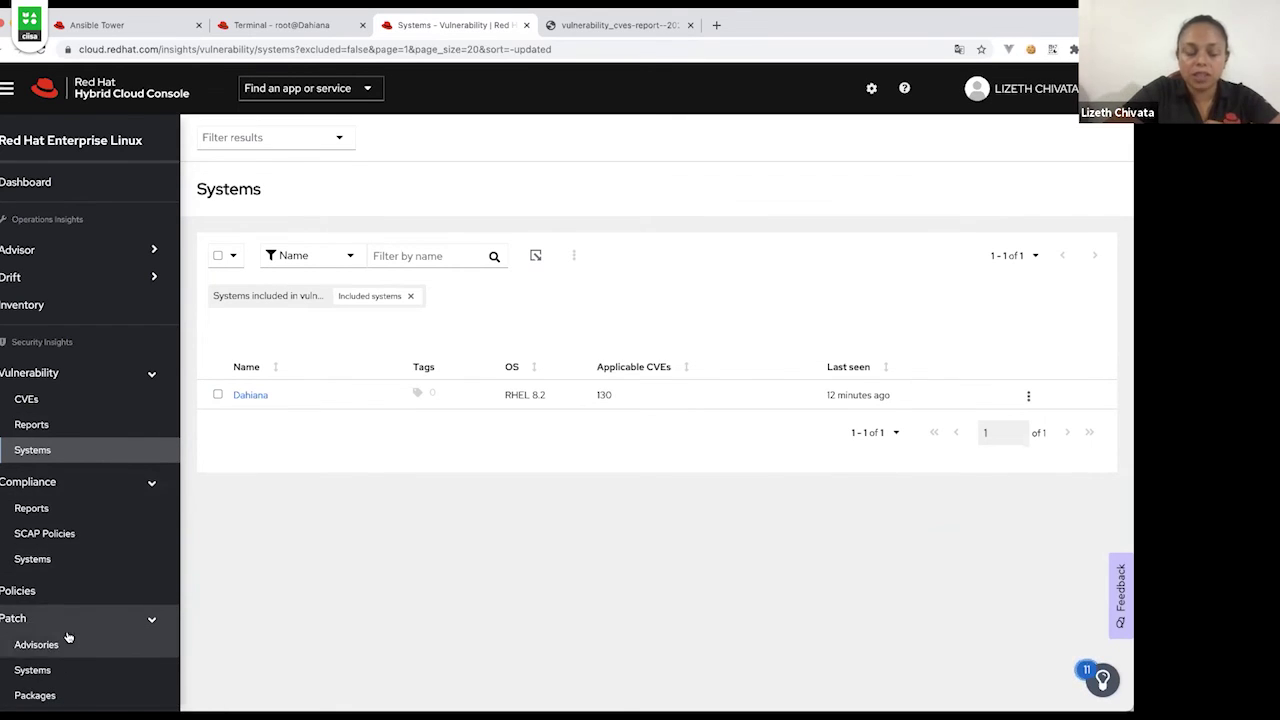
pyautogui.scroll(-2, 60, 620)
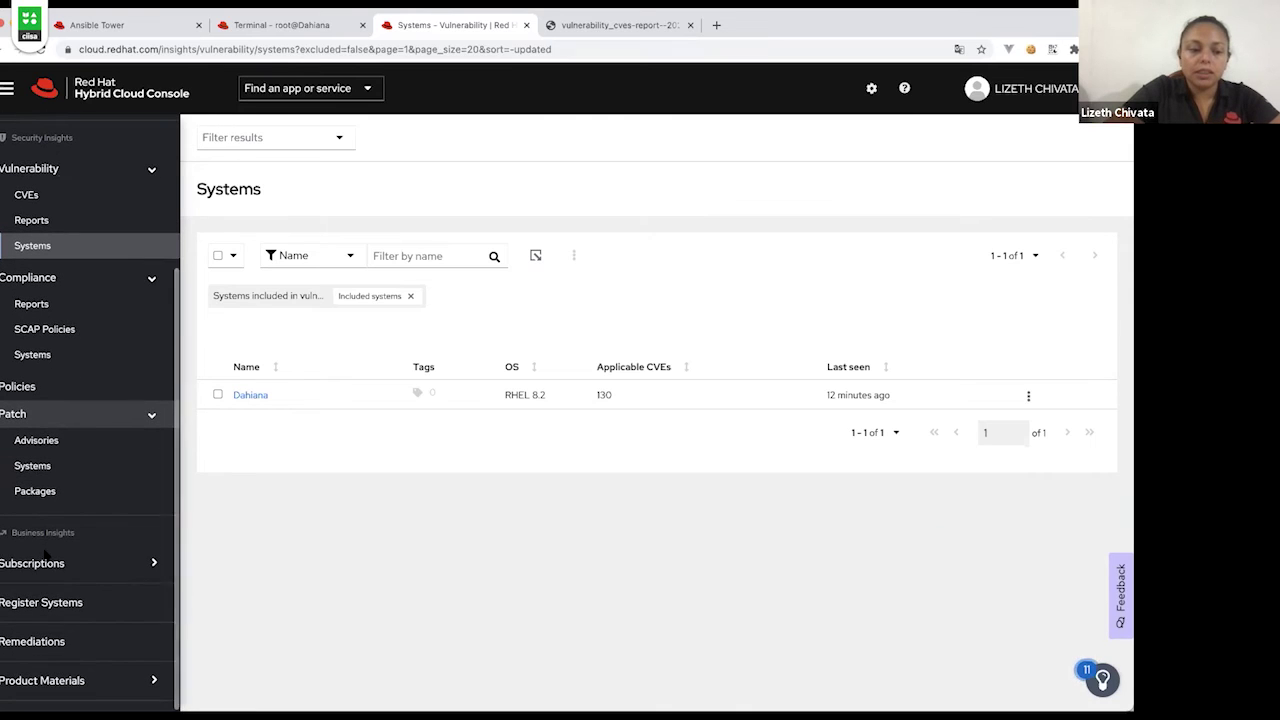
pyautogui.click(53, 568)
pyautogui.scroll(-3, 80, 636)
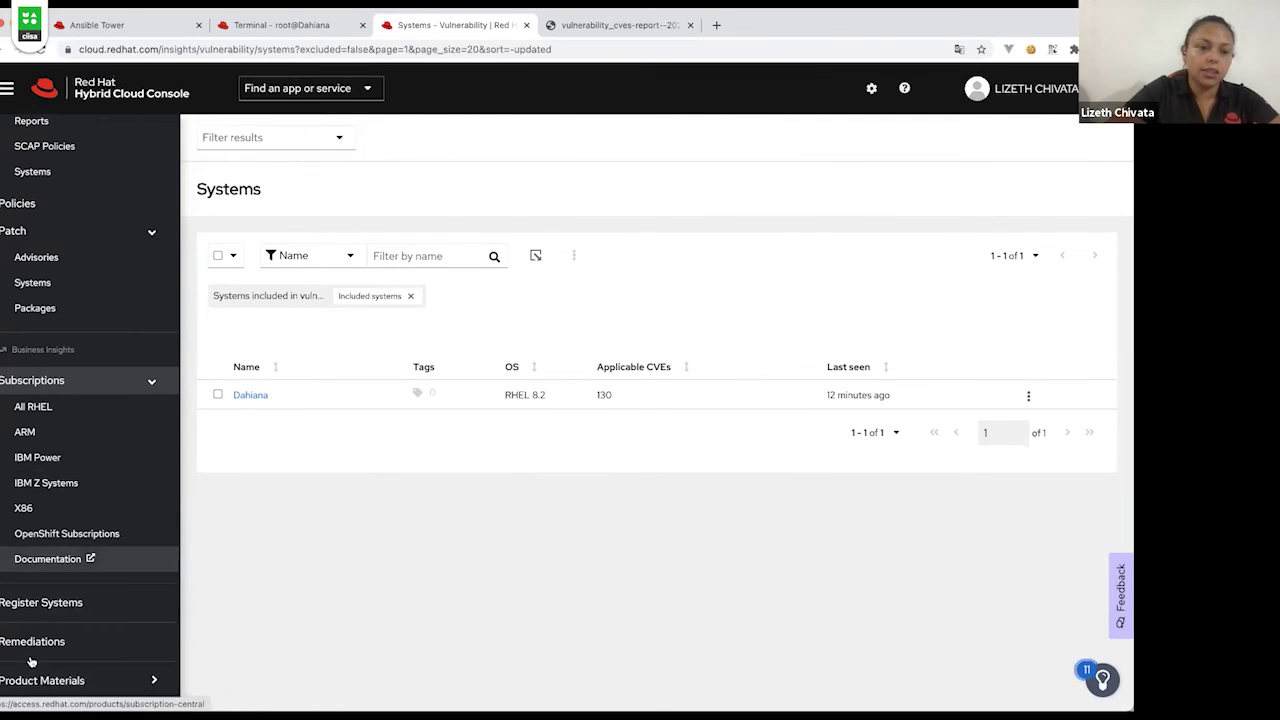
pyautogui.scroll(5, 30, 664)
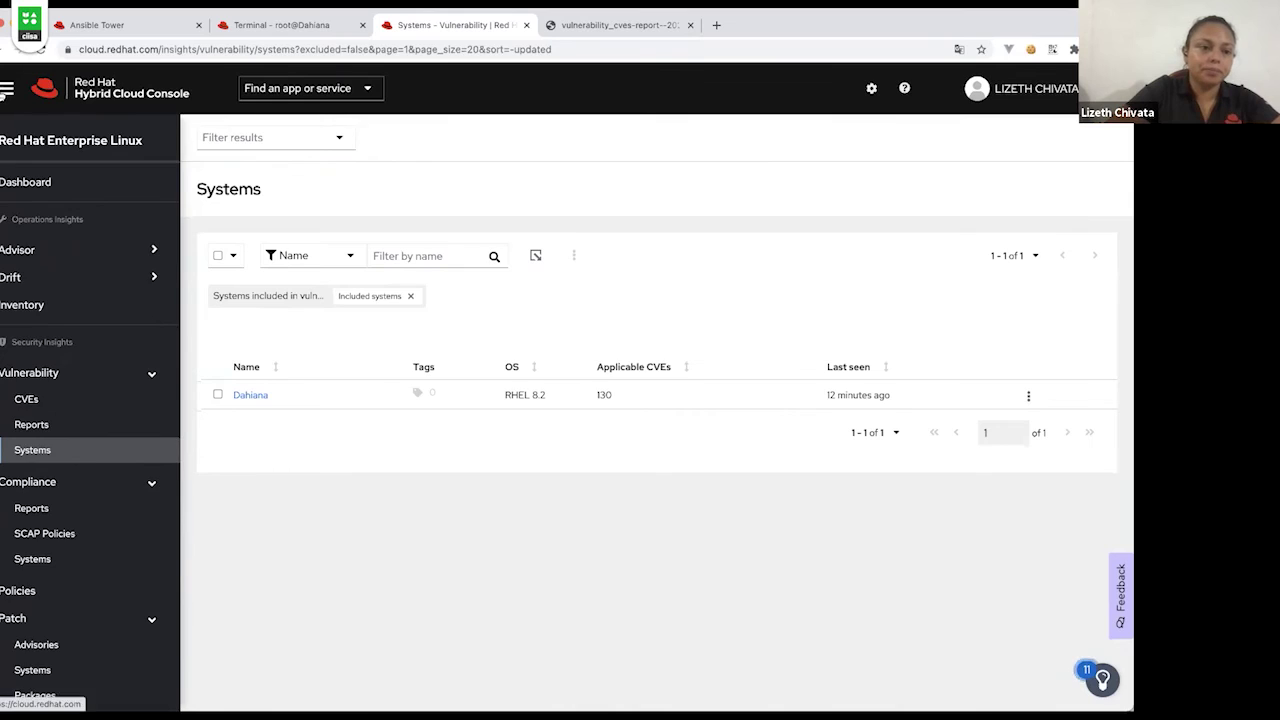
pyautogui.click(6, 88)
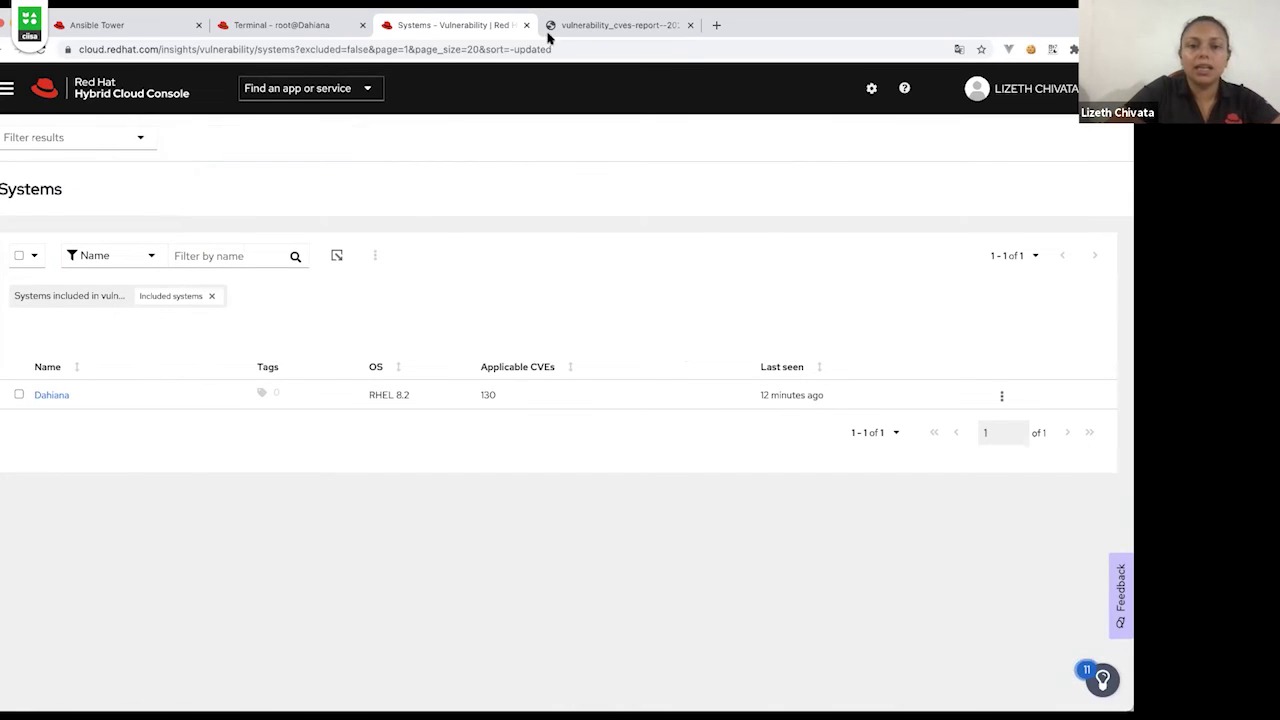